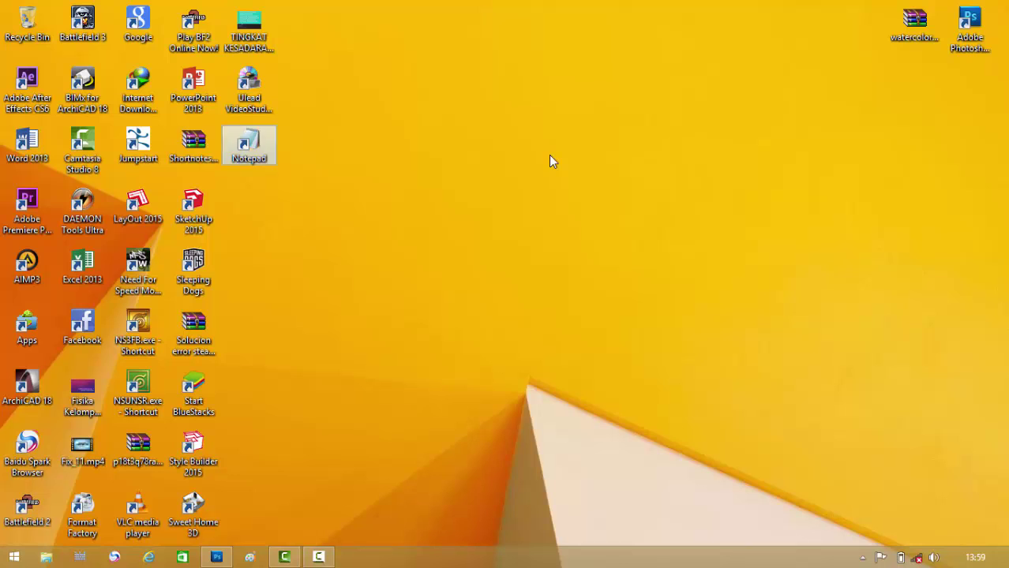
Step: Refresh the desktop, type and clear some test text in Notepad, then close it
right_click(551, 161)
left_click(572, 212)
double_click(248, 144)
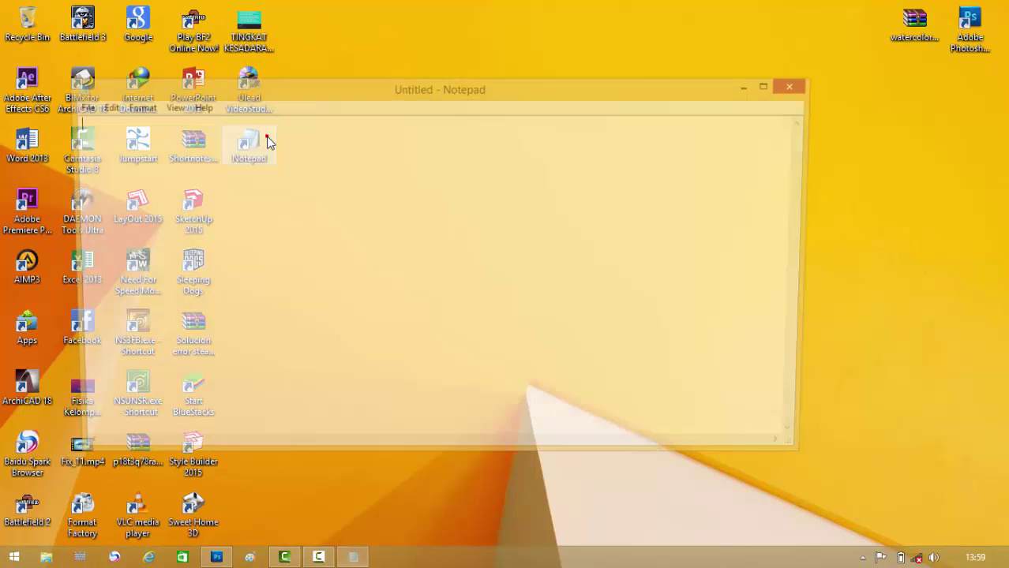
type("hai semua")
type("kali ini saya akan memberikan tutorial membuat Gad's Photo Painting (GPP) atau biasa juga disebut Foto")
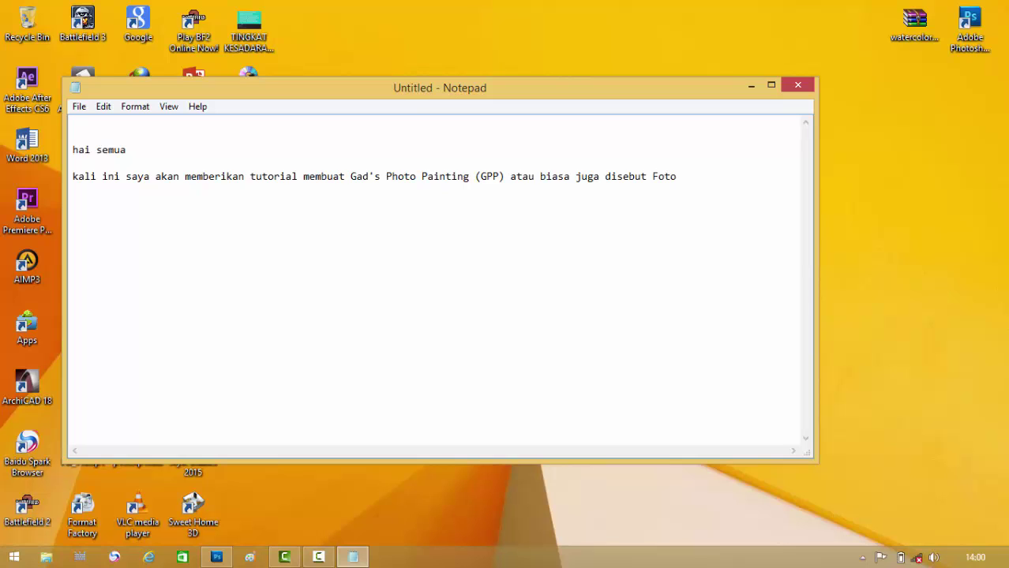
type("Pelangi")
type("this video by AZHAR FIRMANSYAH")
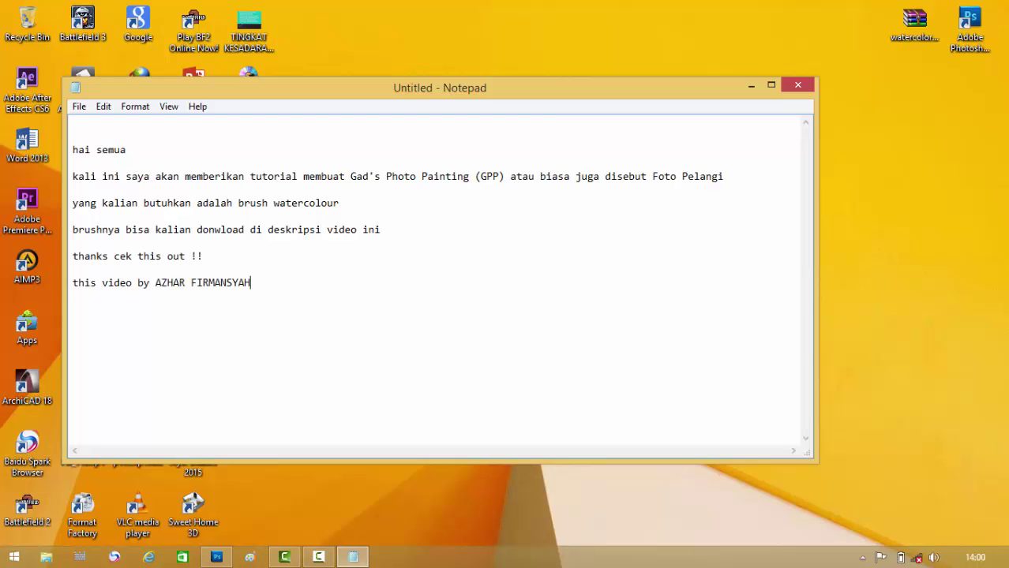
key("ctrl+a")
key("Delete")
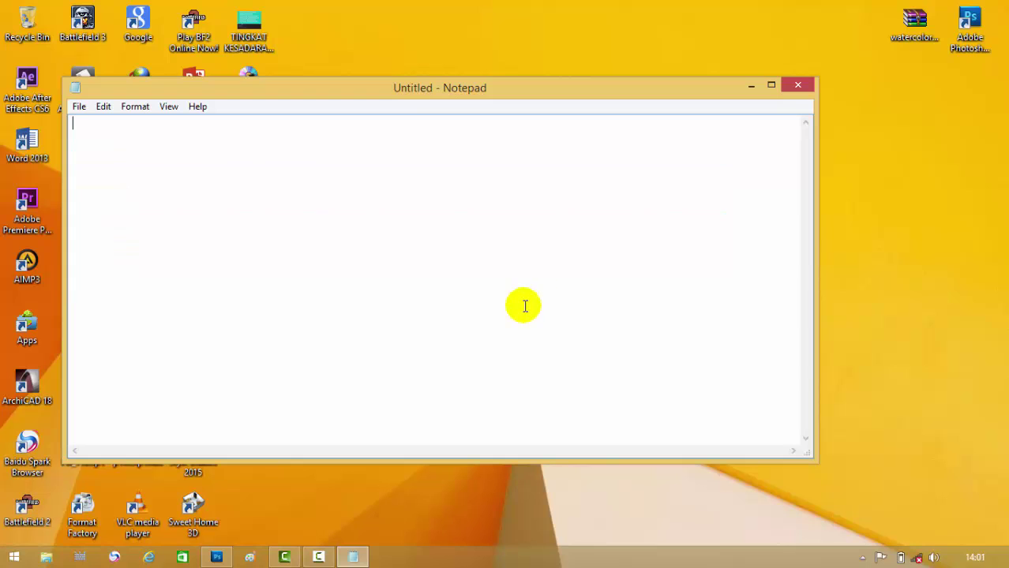
left_click(800, 83)
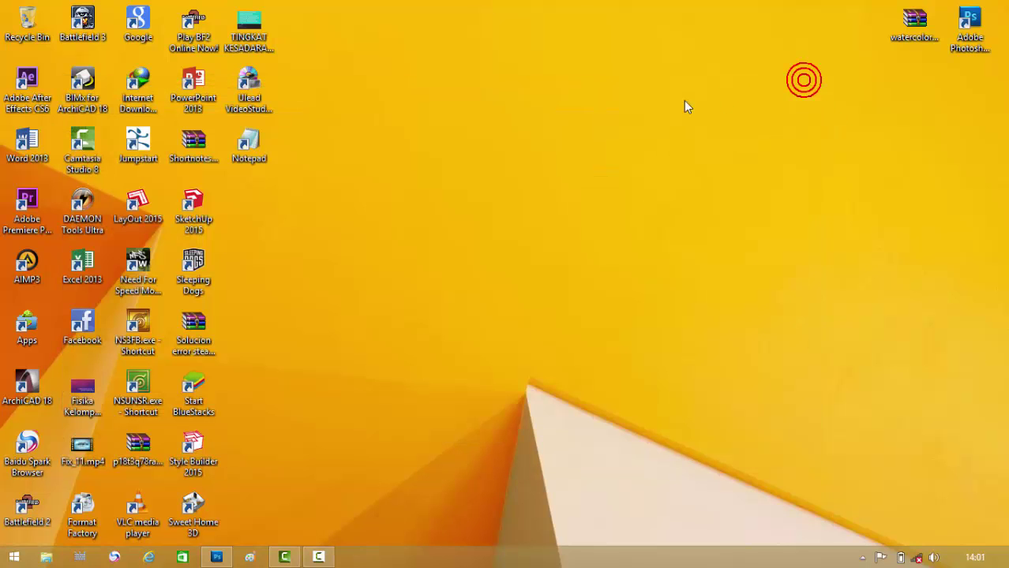
right_click(651, 111)
left_click(682, 166)
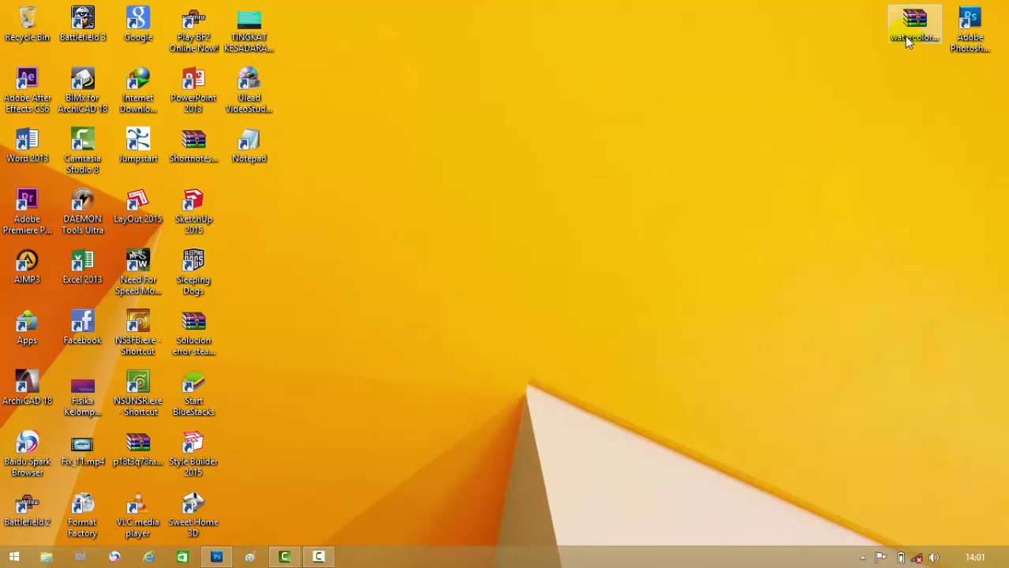
Step: Launch Photoshop and open taylor-swift-009.jpg through File > Open
double_click(970, 27)
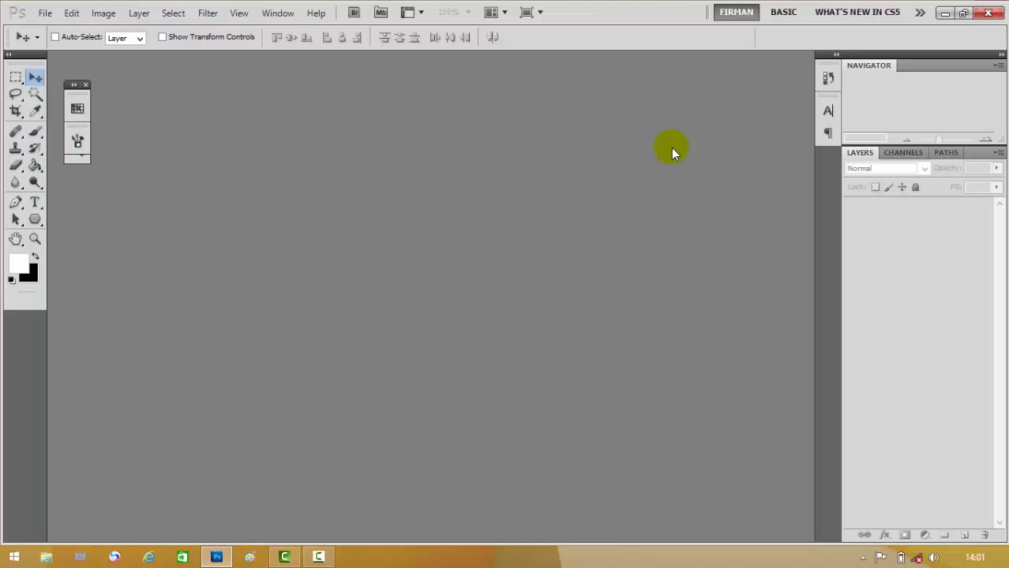
left_click(45, 14)
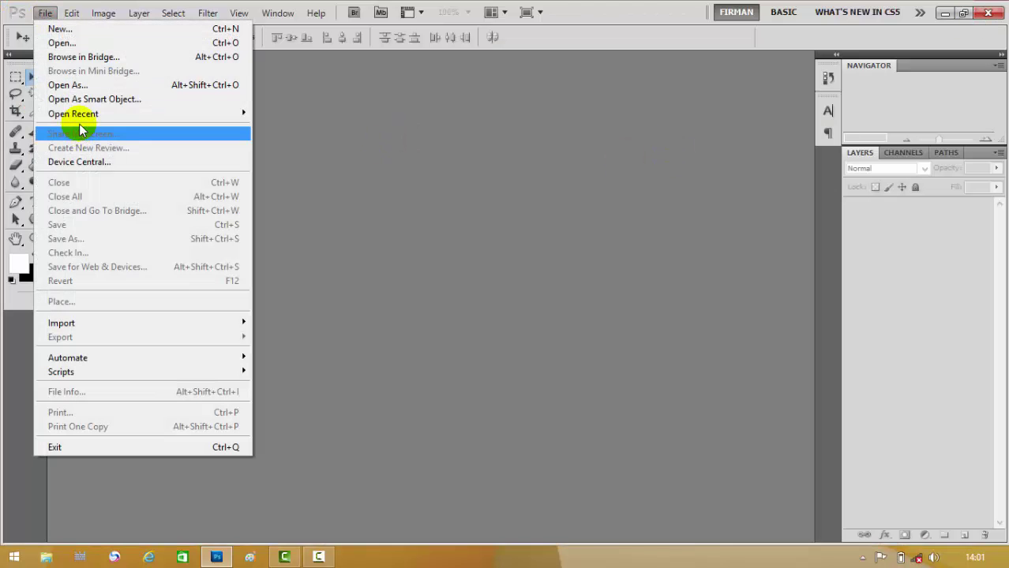
left_click(77, 42)
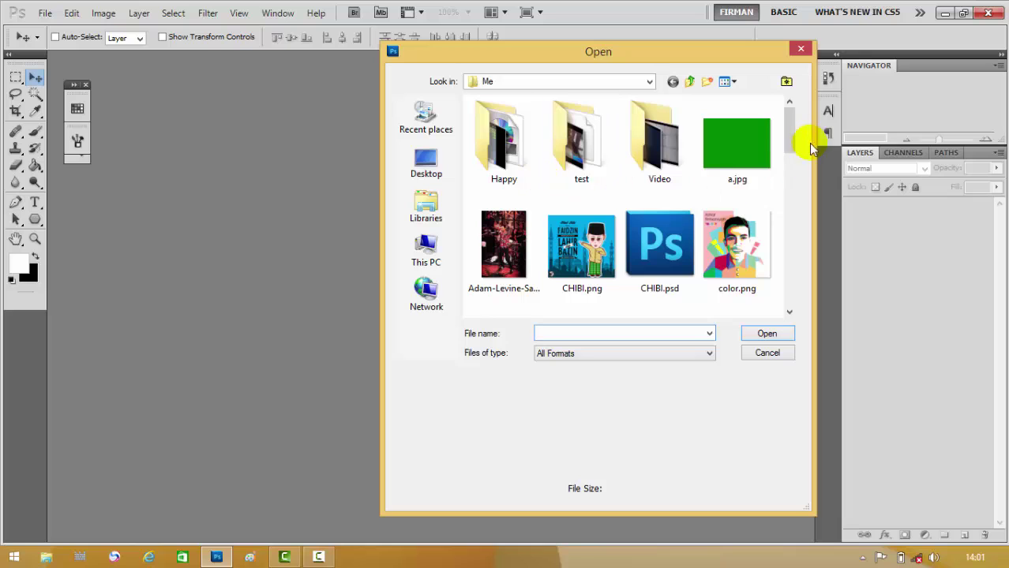
scroll(789, 170, "down", 1)
left_click_drag(790, 170, 784, 253)
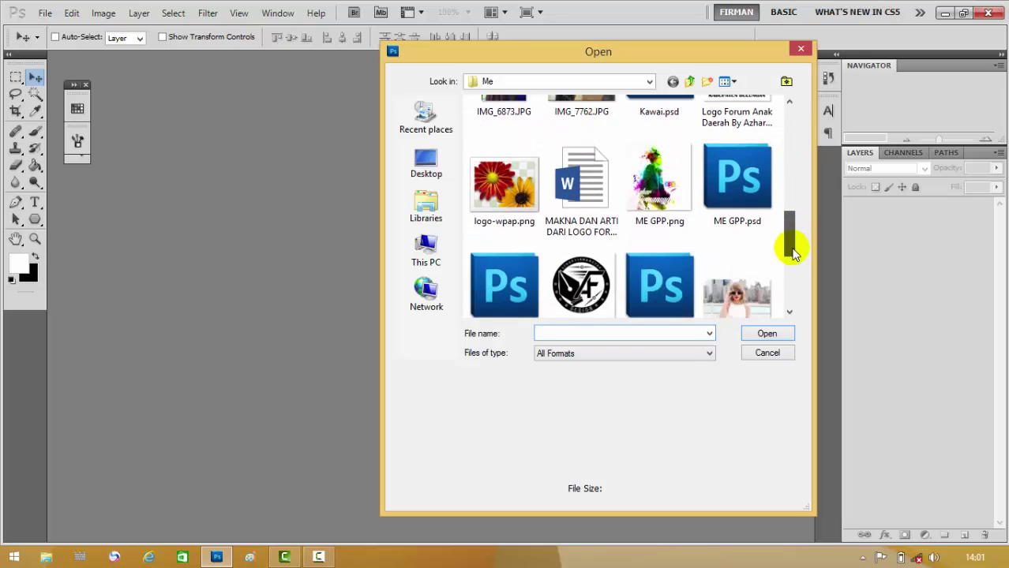
left_click(740, 234)
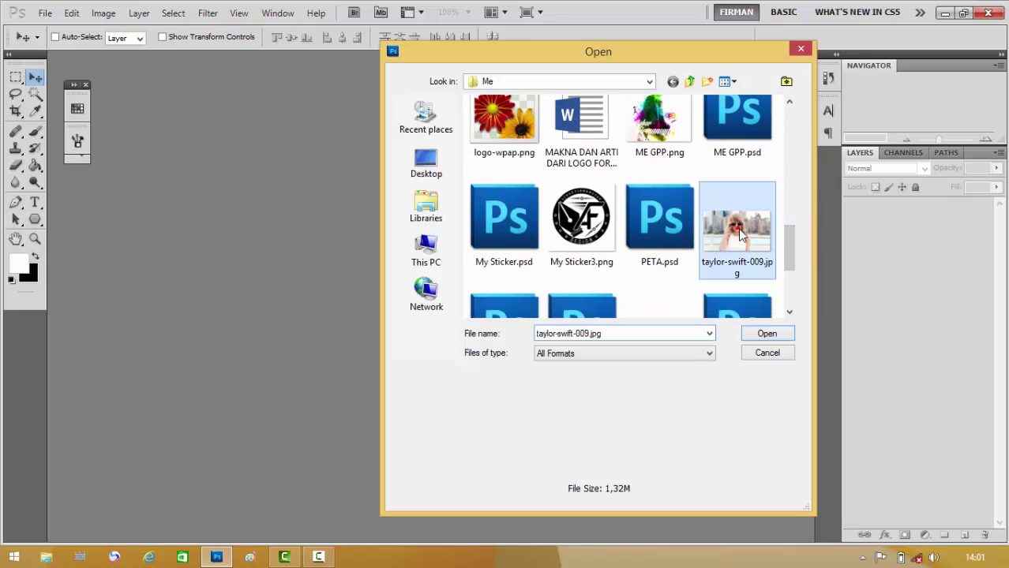
left_click(766, 335)
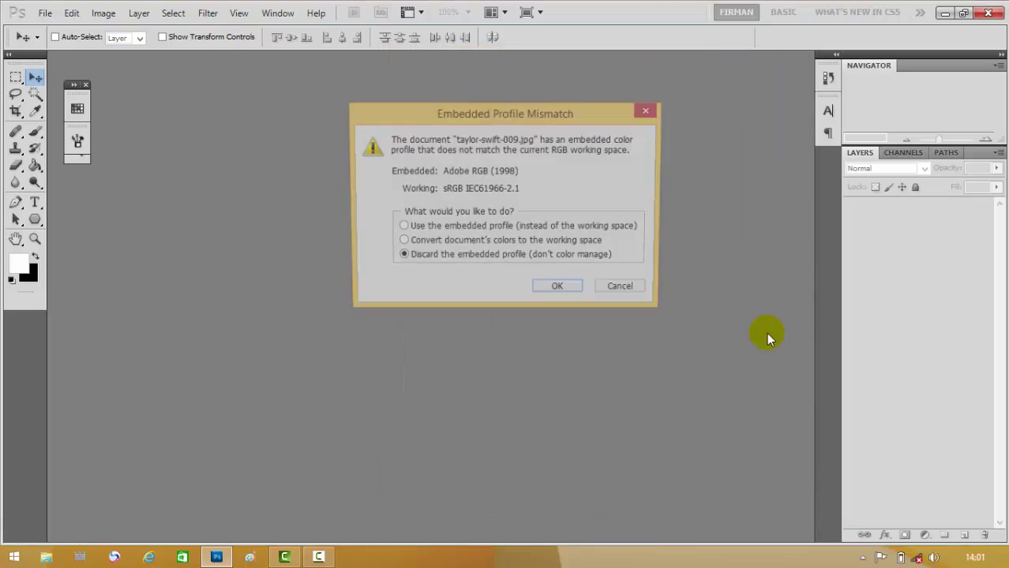
Step: Discard the embedded colour profile and convert the Background into Layer 0
left_click(566, 289)
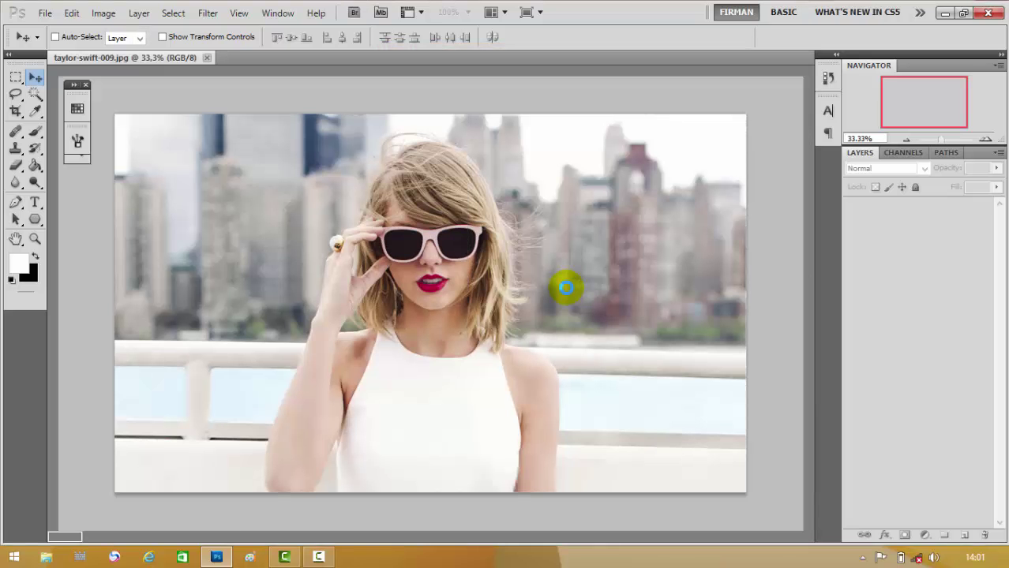
right_click(906, 210)
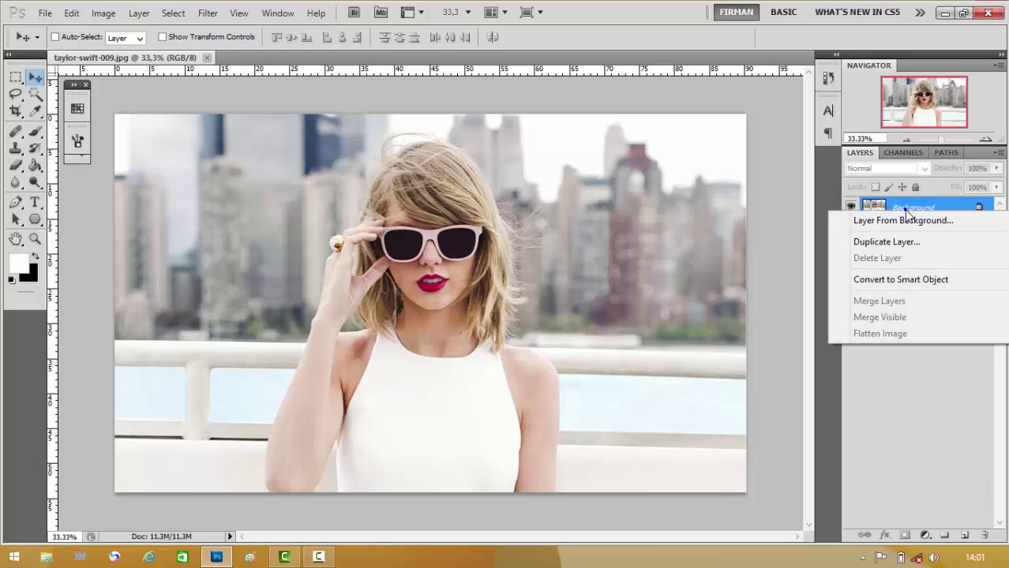
left_click(908, 224)
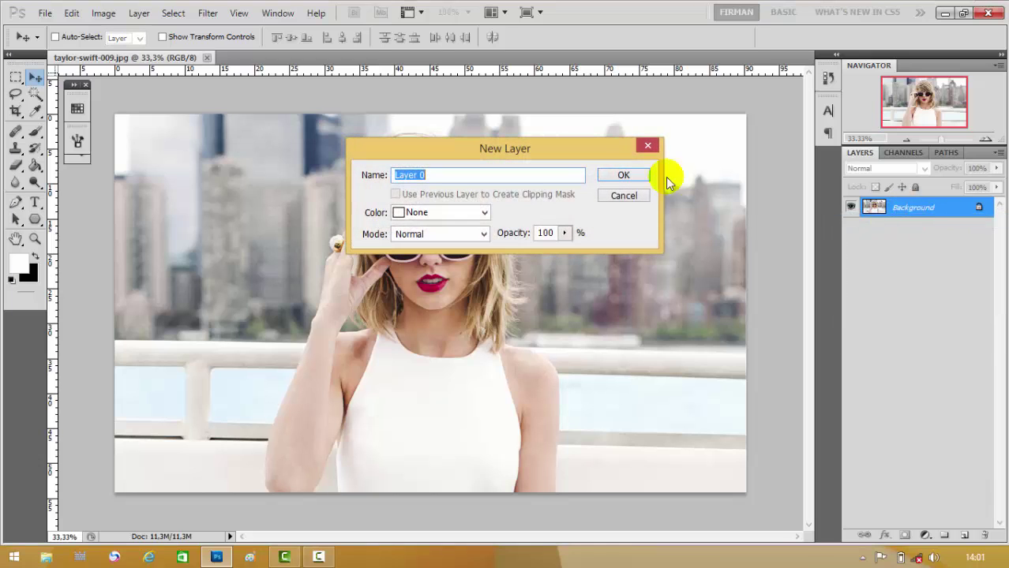
left_click(636, 176)
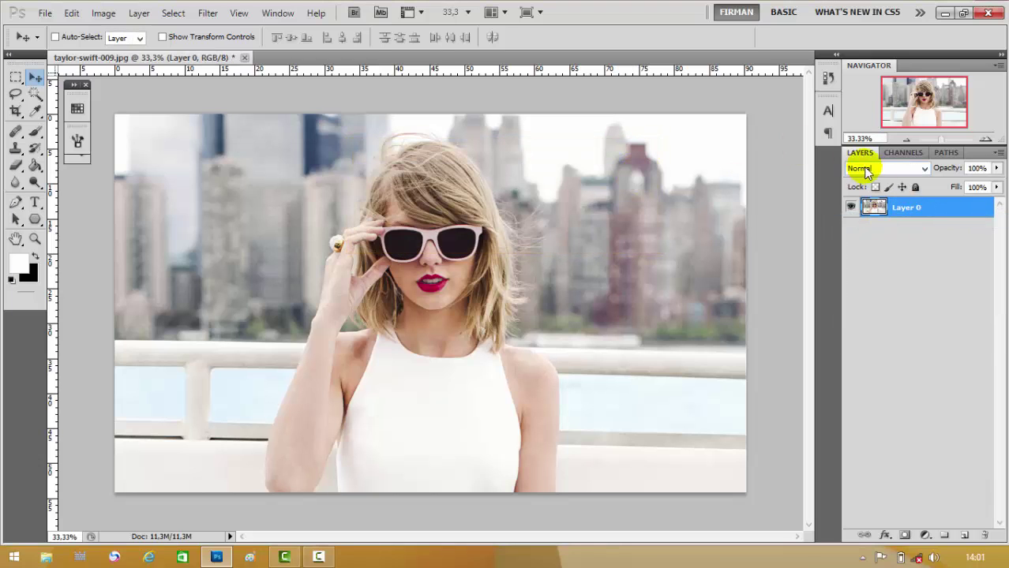
Step: Duplicate the layer twice, creating Layer 0 copy and Layer 0 copy 2
right_click(909, 212)
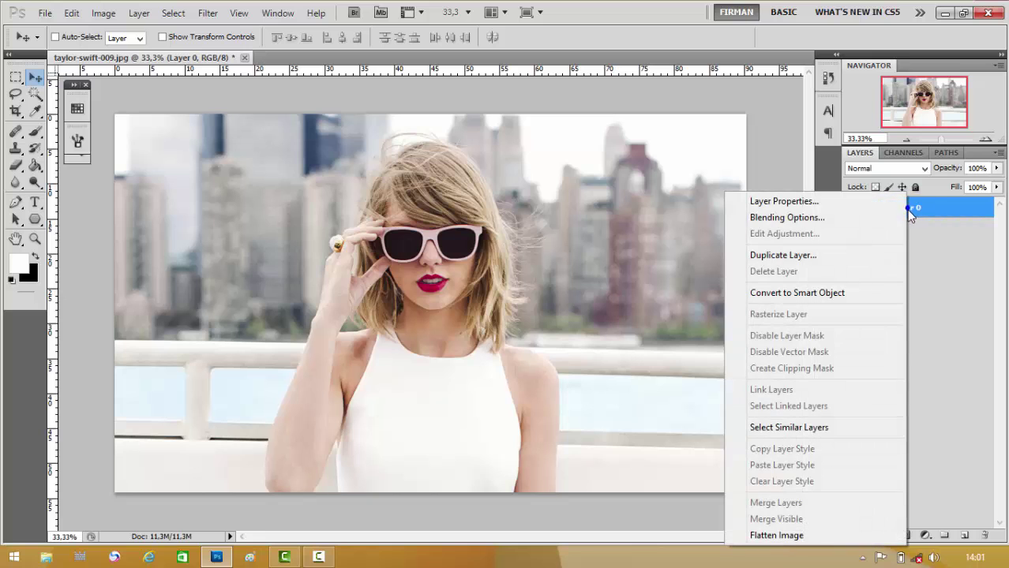
left_click(805, 255)
left_click(632, 166)
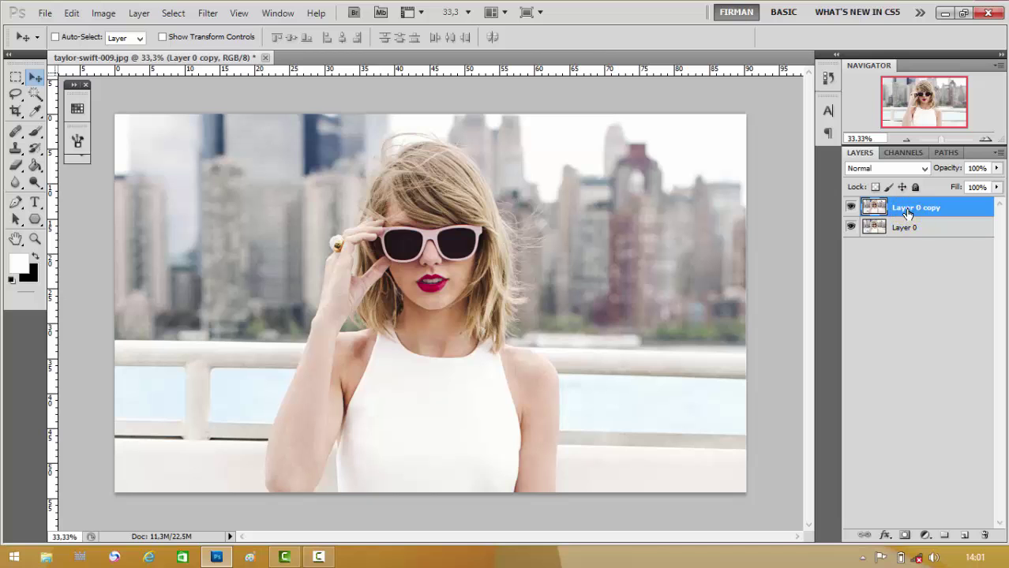
right_click(906, 212)
left_click(799, 255)
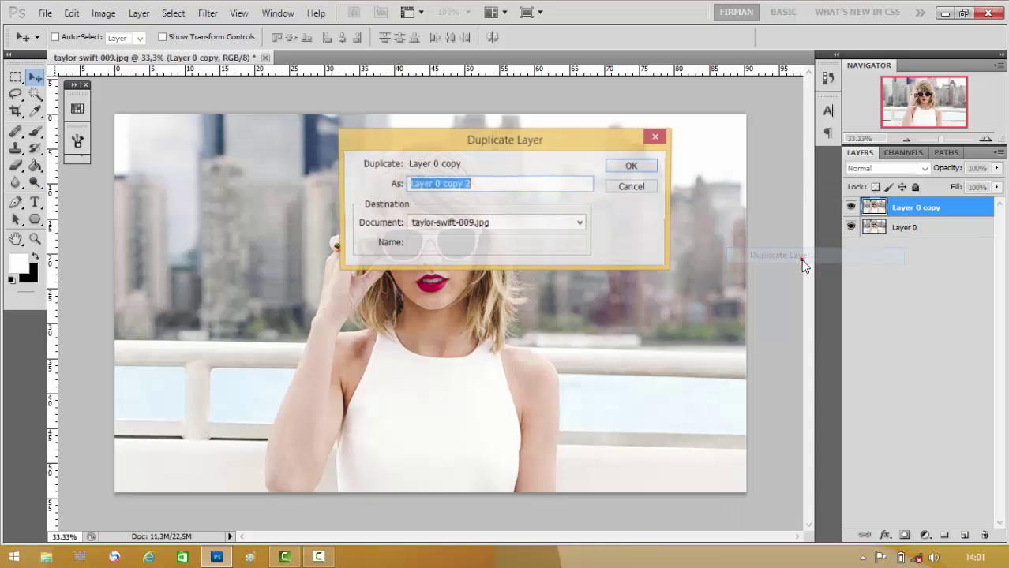
left_click(641, 167)
Step: Hide both copies and make Layer 0 the active layer
left_click(850, 207)
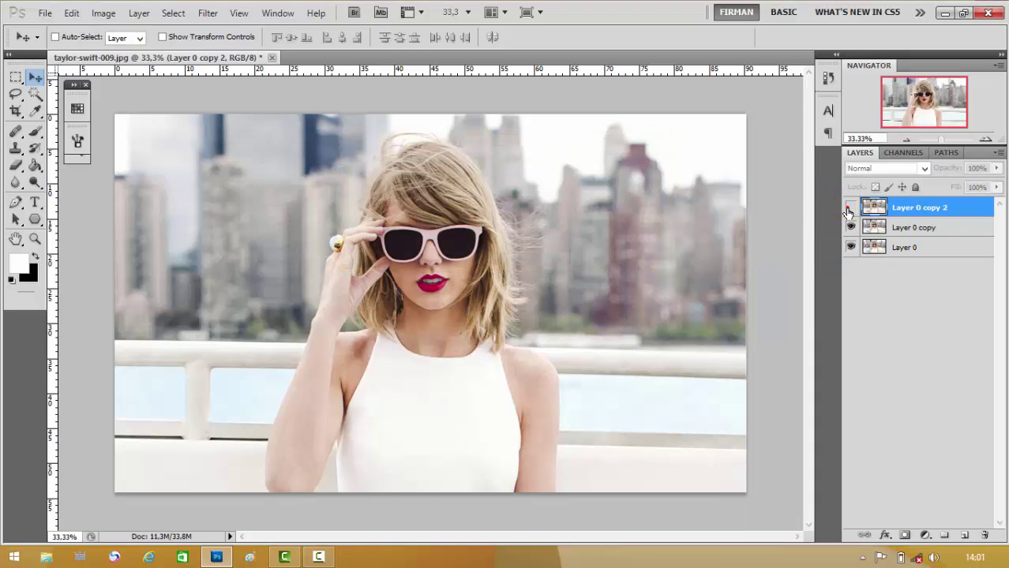
left_click(851, 226)
left_click(902, 251)
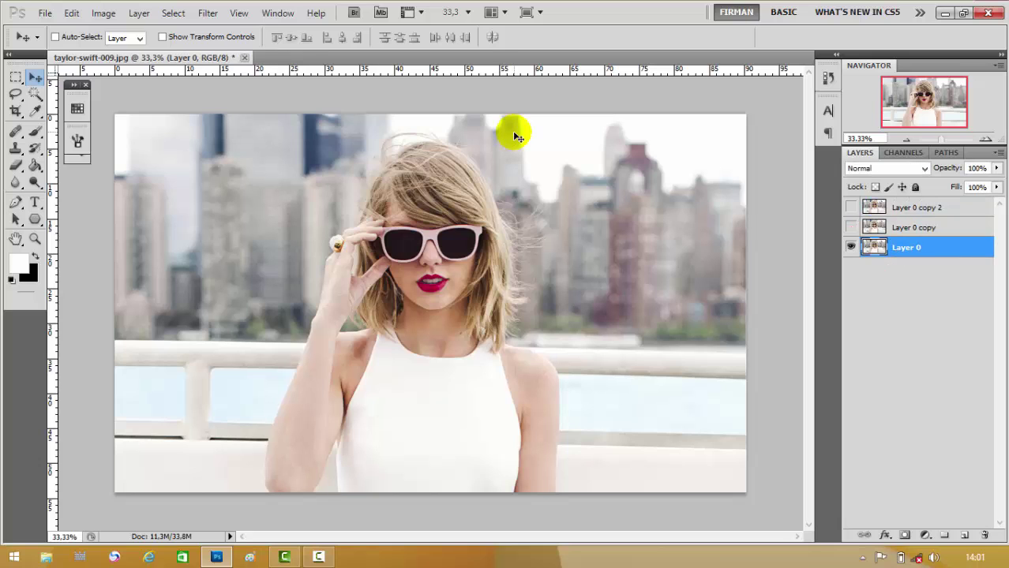
left_click(206, 14)
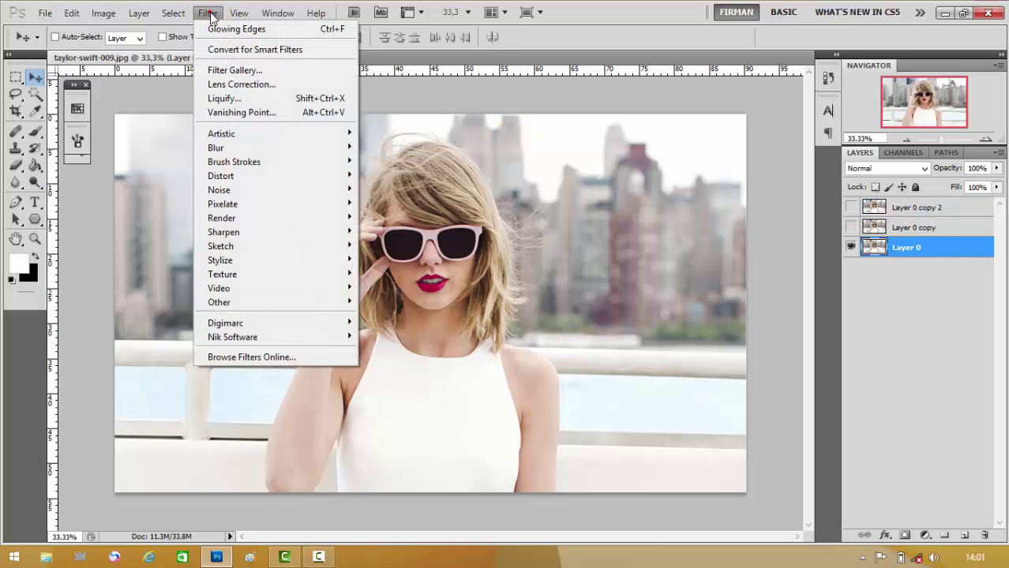
Step: Choose the Brush Strokes > Crosshatch filter, first lengthening strokes to 15
left_click(262, 158)
left_click(393, 189)
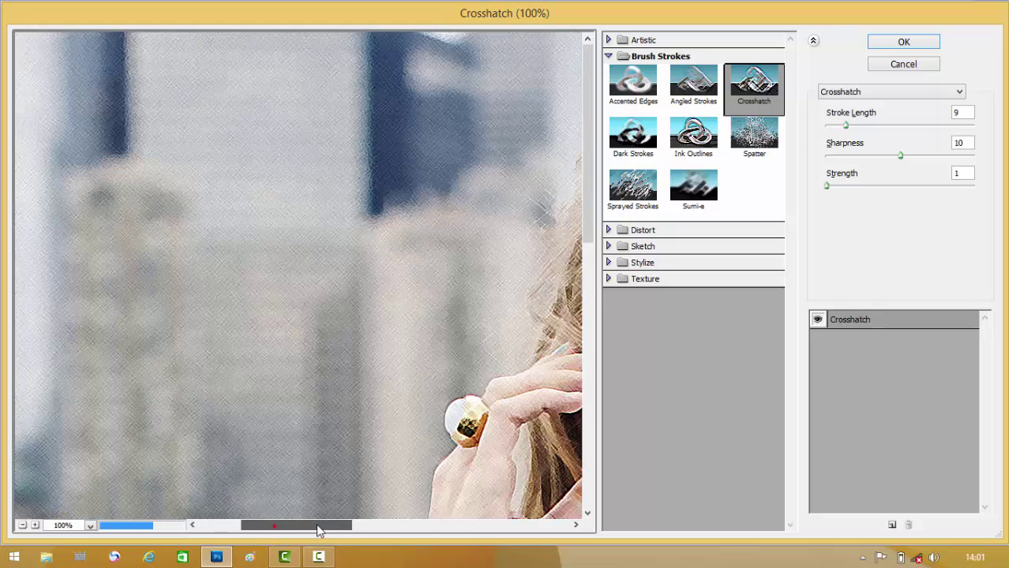
left_click_drag(278, 525, 399, 526)
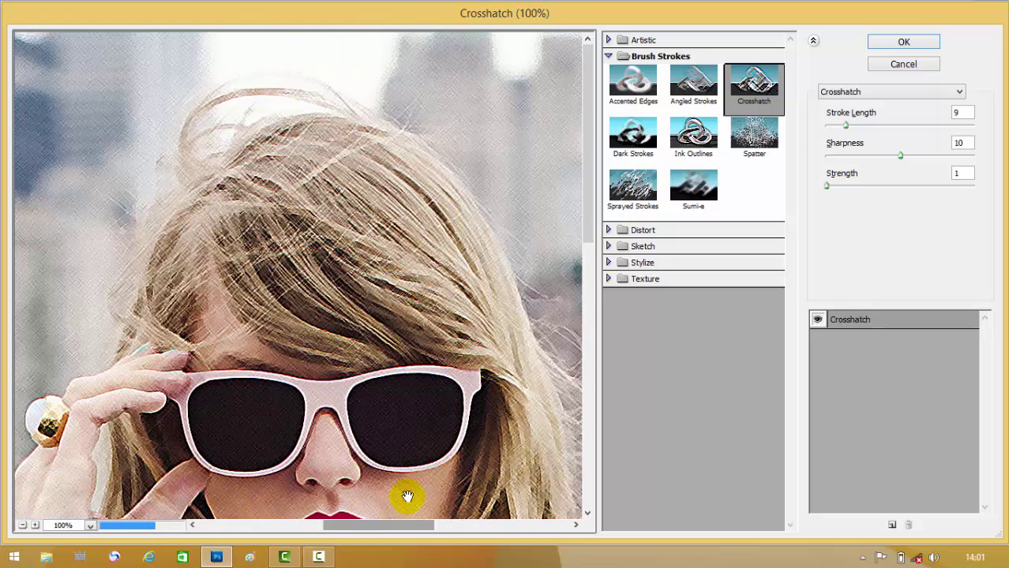
left_click_drag(586, 203, 587, 247)
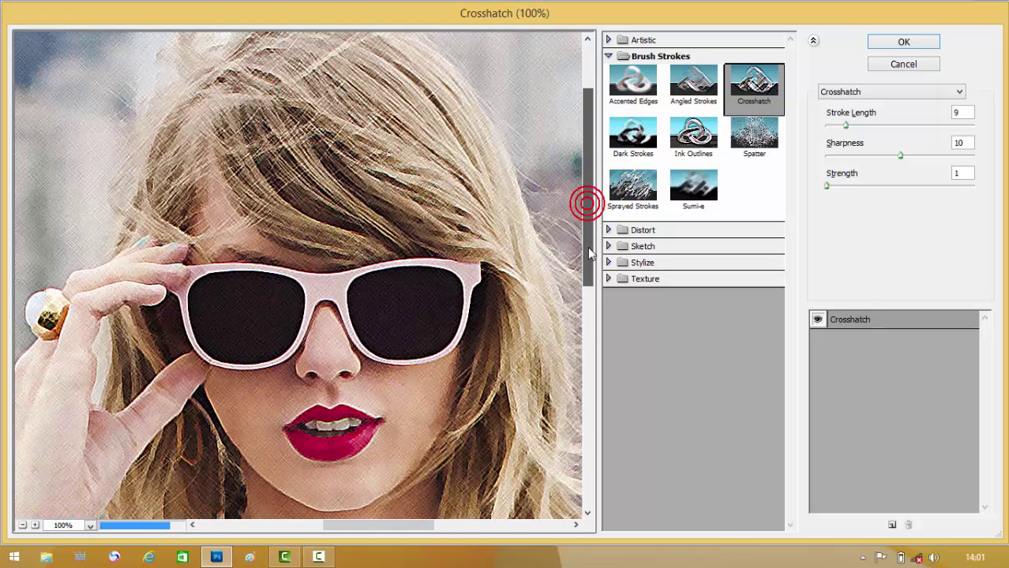
left_click_drag(845, 126, 864, 127)
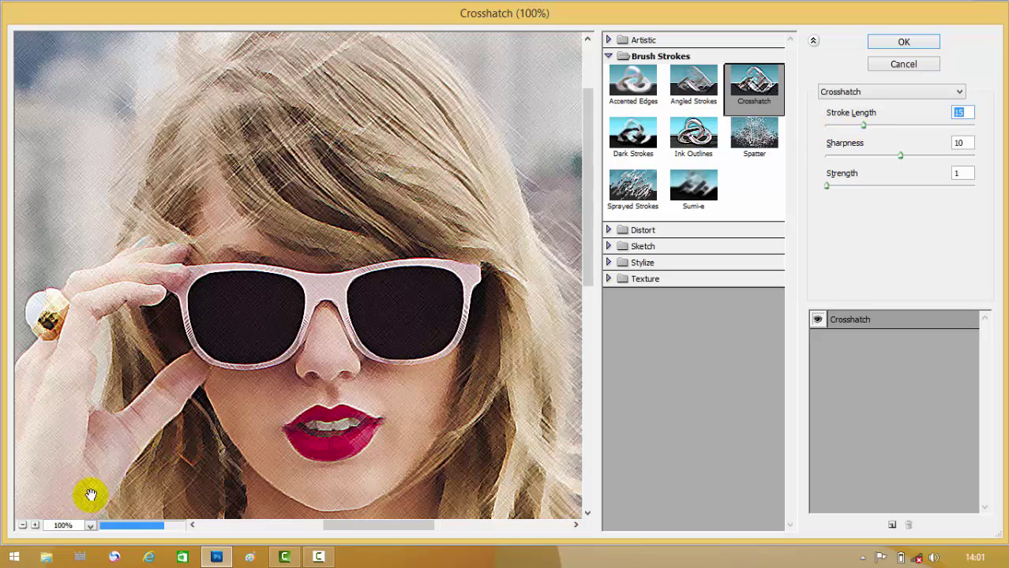
left_click(22, 524)
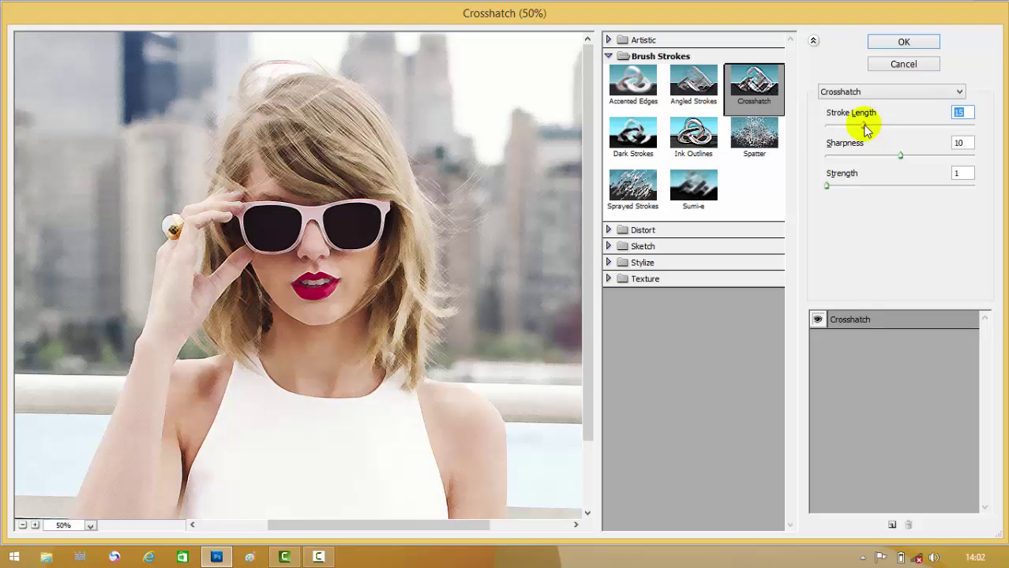
Step: Set Crosshatch Strength to 2, adjust Sharpness, shorten the strokes, and apply the filter
left_click(841, 187)
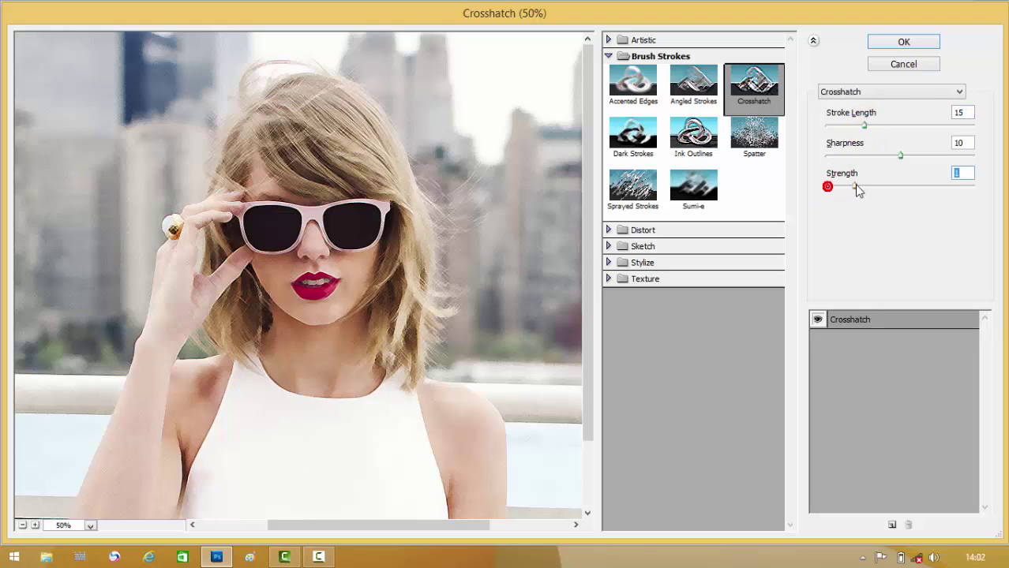
left_click_drag(856, 186, 867, 187)
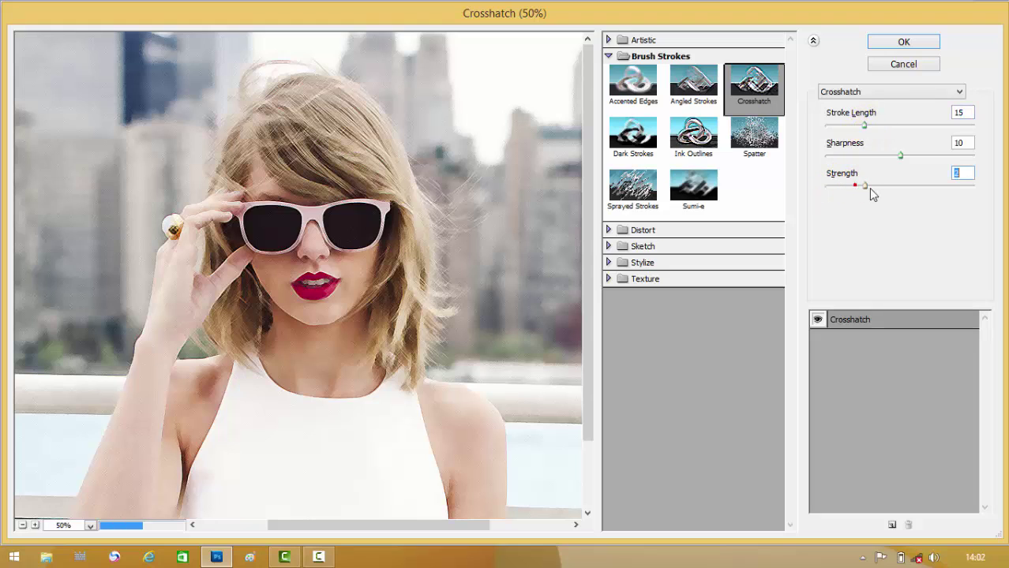
left_click(868, 188)
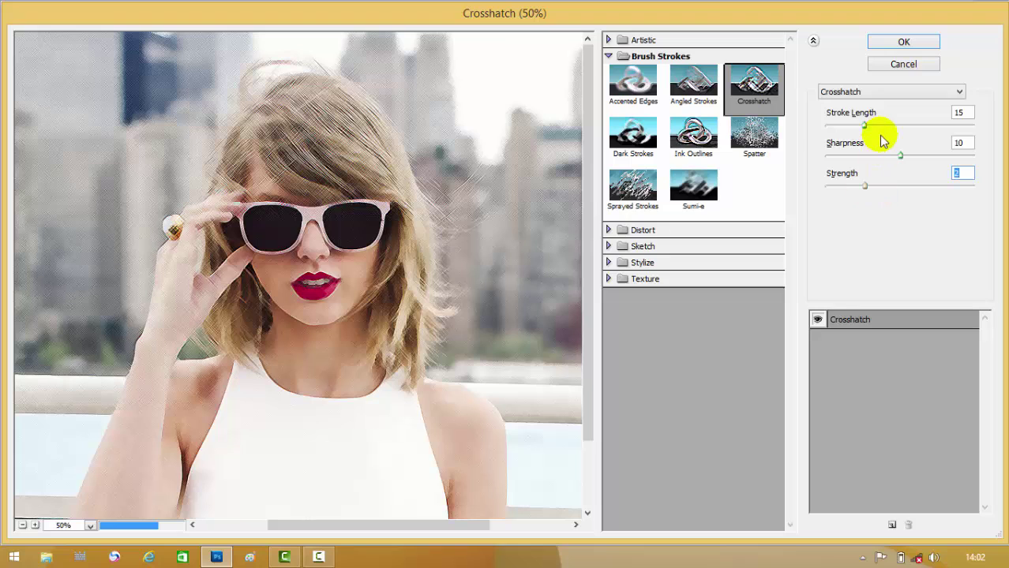
left_click_drag(900, 156, 889, 156)
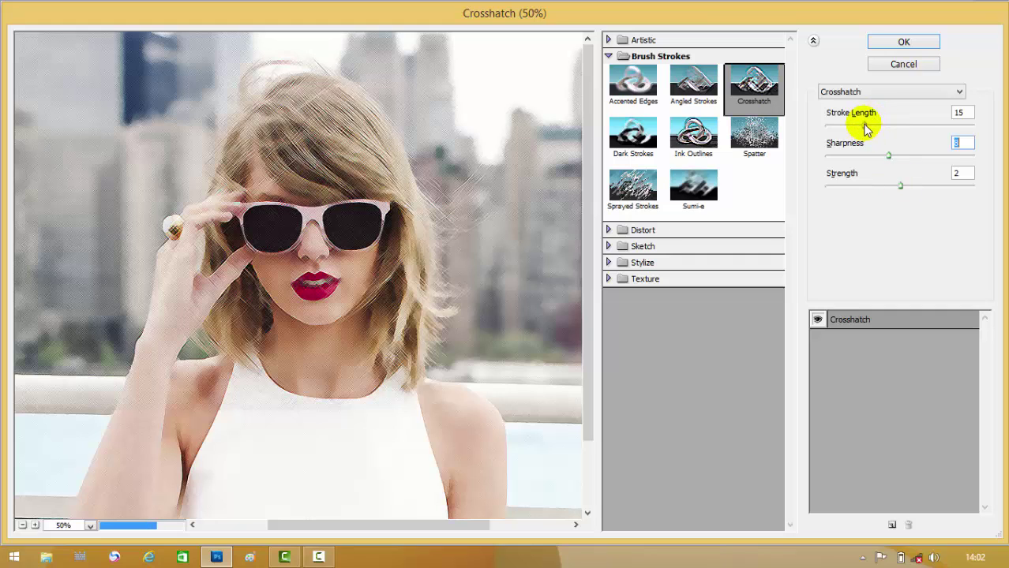
left_click(863, 124)
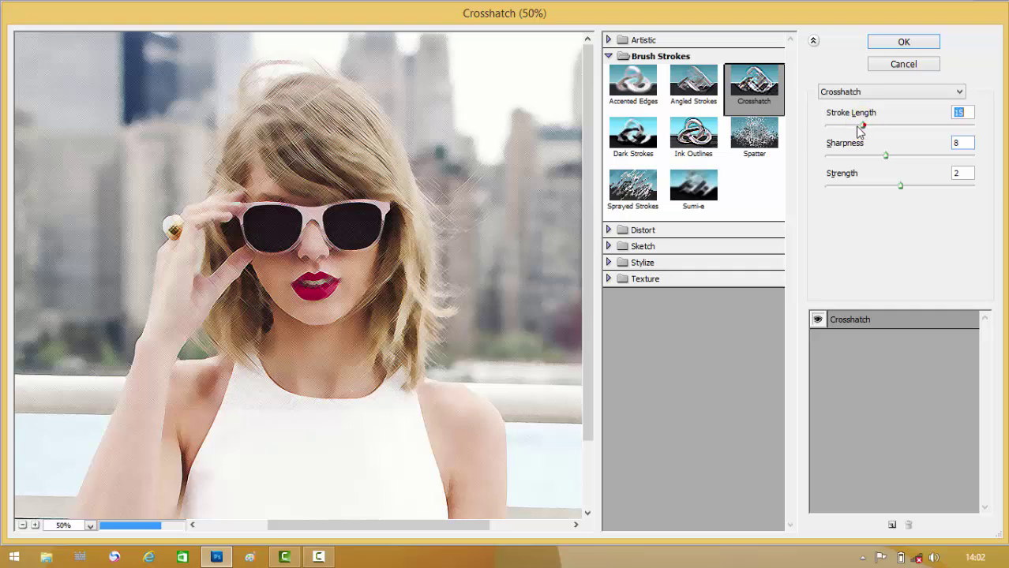
left_click_drag(859, 126, 843, 126)
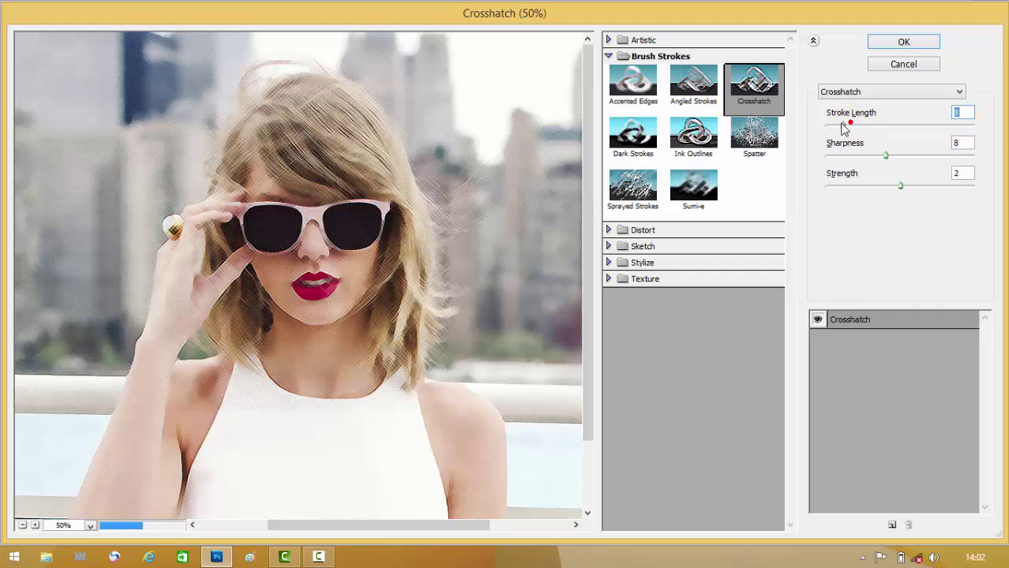
left_click(843, 126)
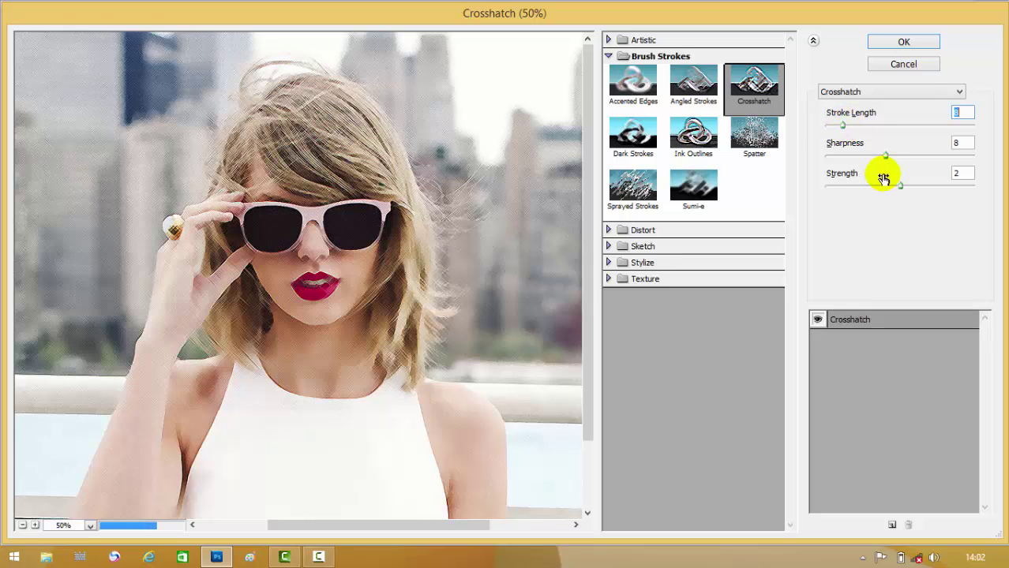
key("ctrl+plus")
key("ctrl+plus")
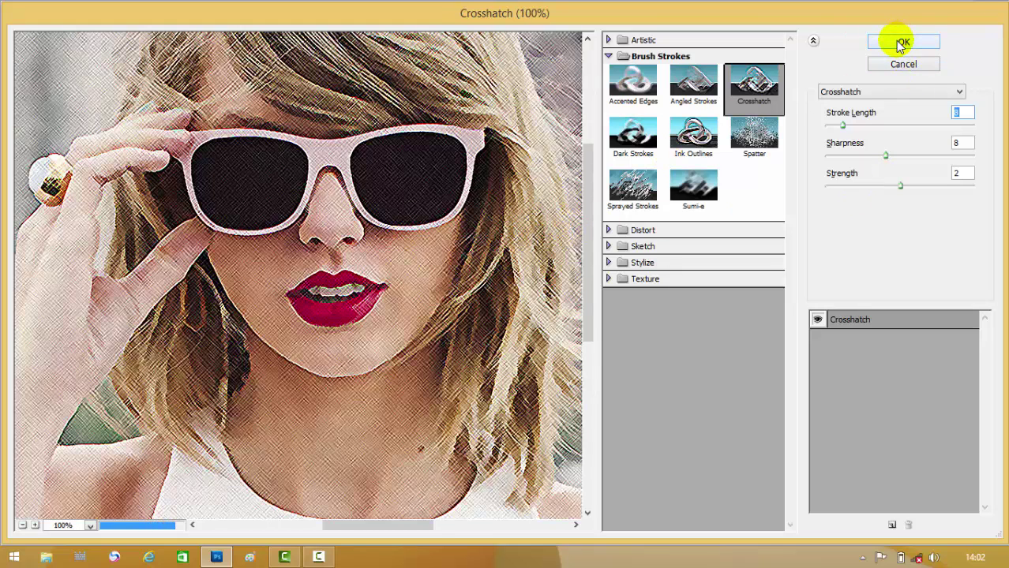
left_click(902, 43)
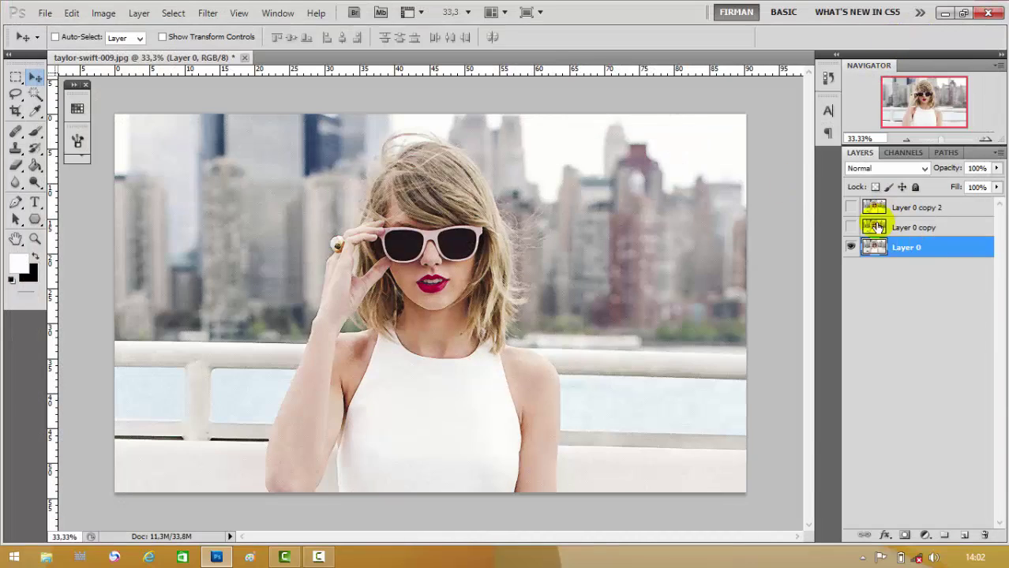
Step: Show Layer 0 copy and blend it in Screen mode at 50% opacity
left_click(850, 228)
left_click(909, 229)
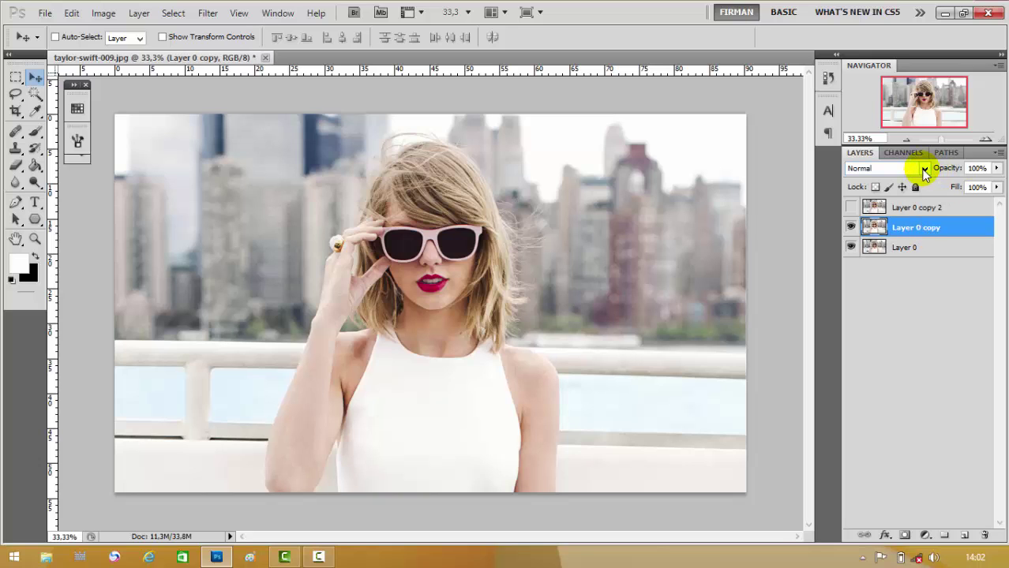
left_click(924, 168)
left_click(890, 300)
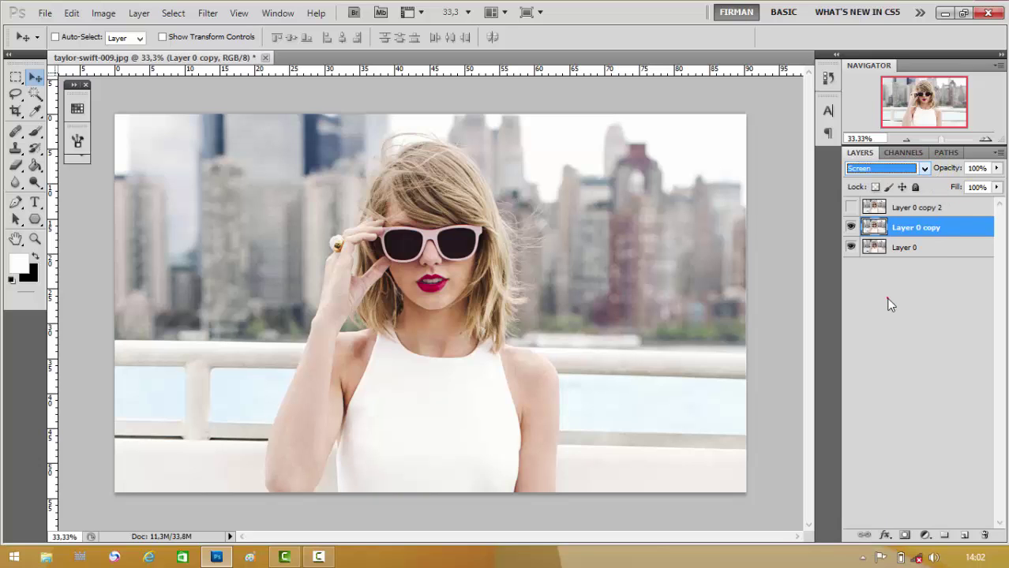
left_click(997, 169)
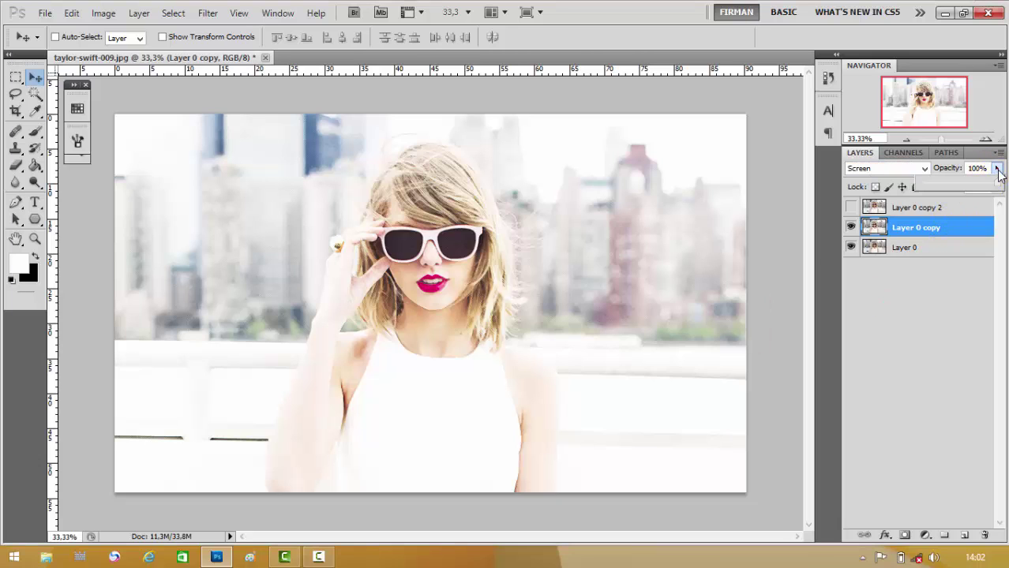
left_click_drag(1000, 185, 970, 185)
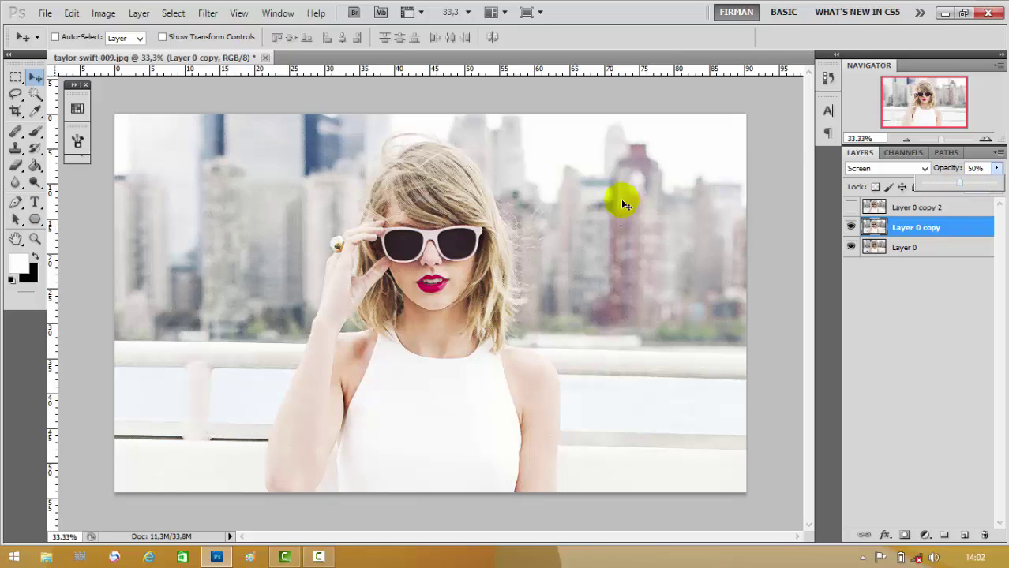
Step: Zoom in to inspect the face texture, zoom back out, and show Layer 0 copy 2
left_click(35, 239)
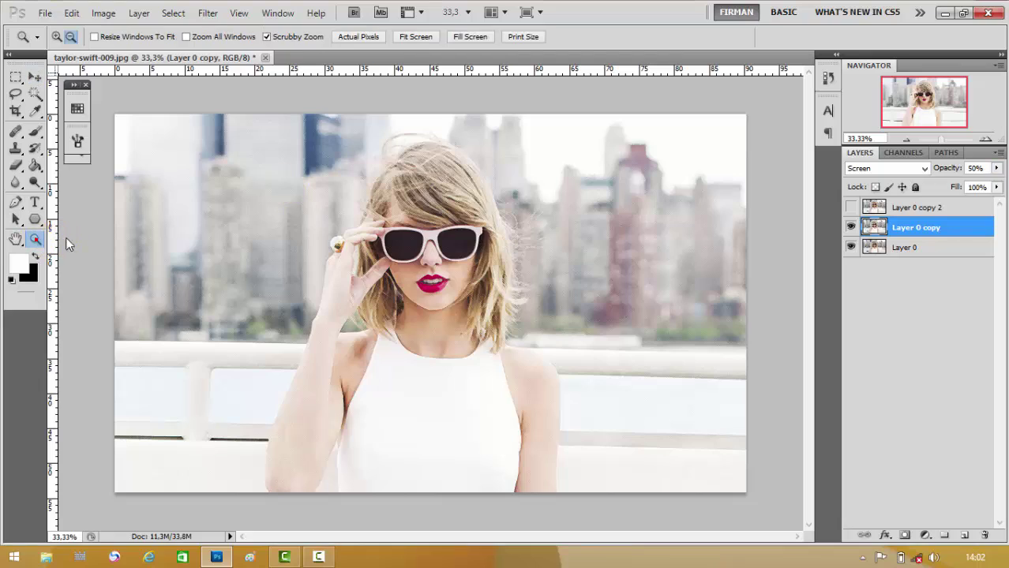
left_click(56, 37)
left_click_drag(416, 239, 447, 243)
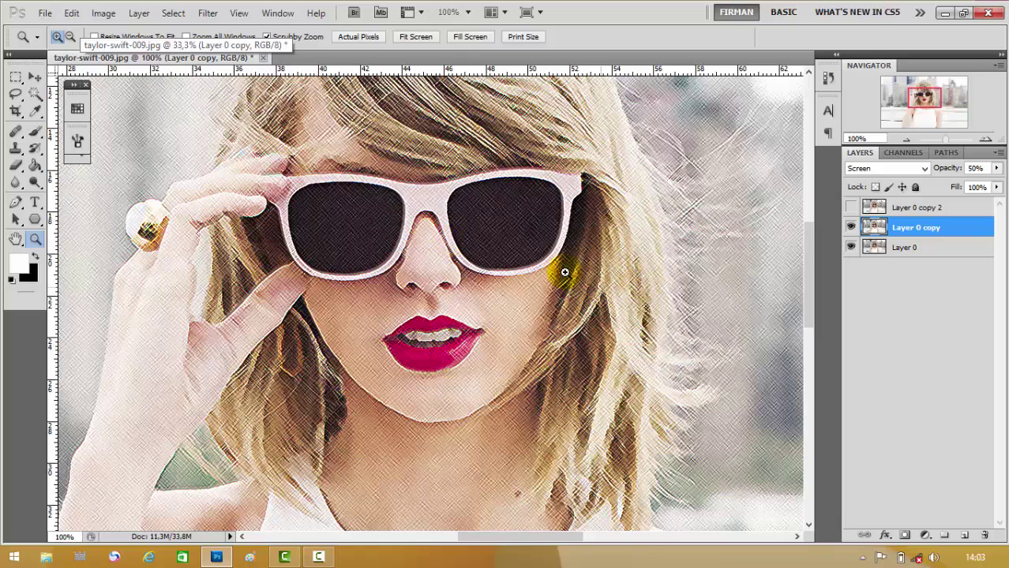
left_click(70, 37)
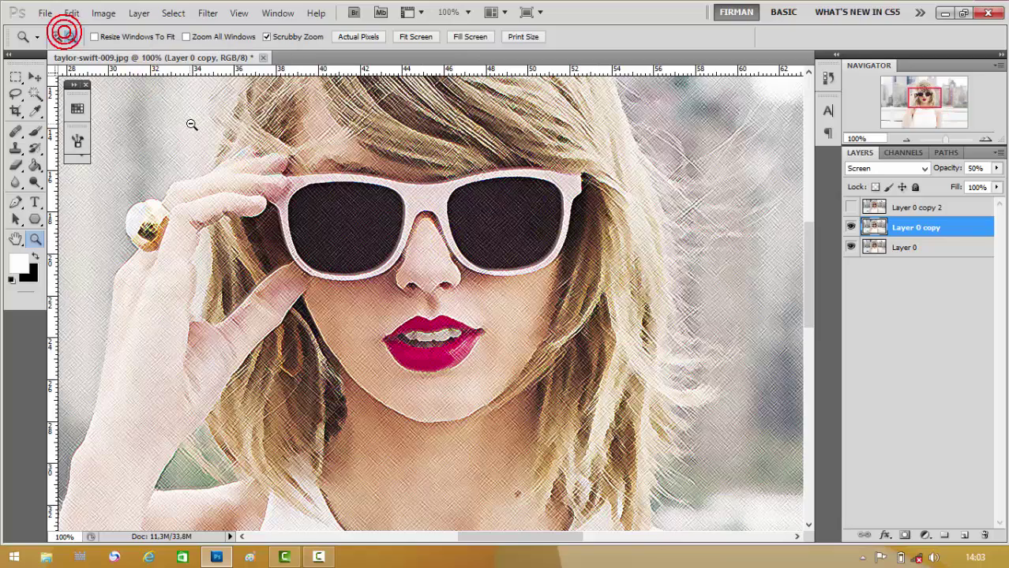
left_click(491, 291)
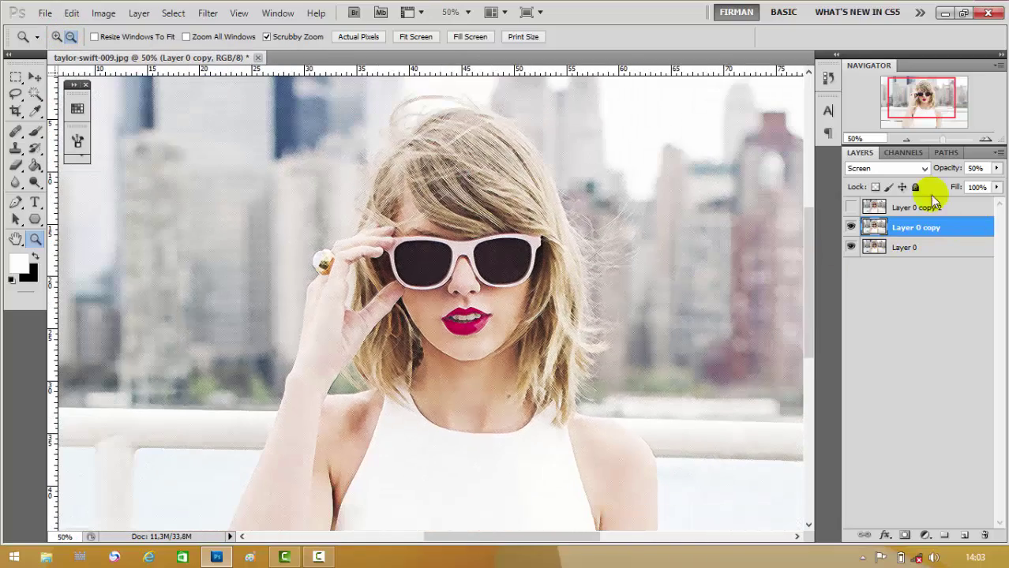
left_click(851, 207)
Step: Set Layer 0 copy 2 to Soft Light blend mode at 23% opacity
left_click(914, 212)
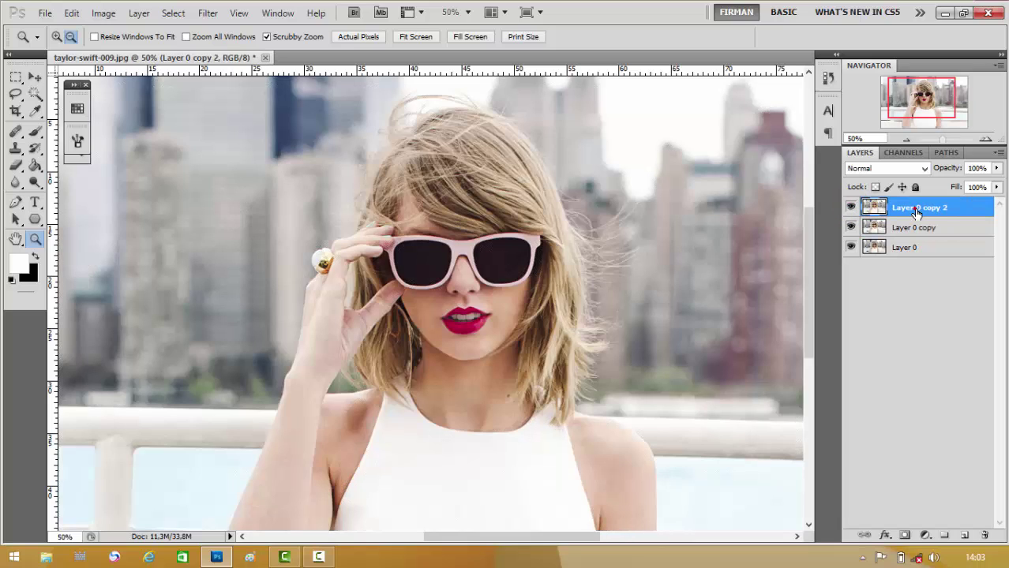
left_click(925, 170)
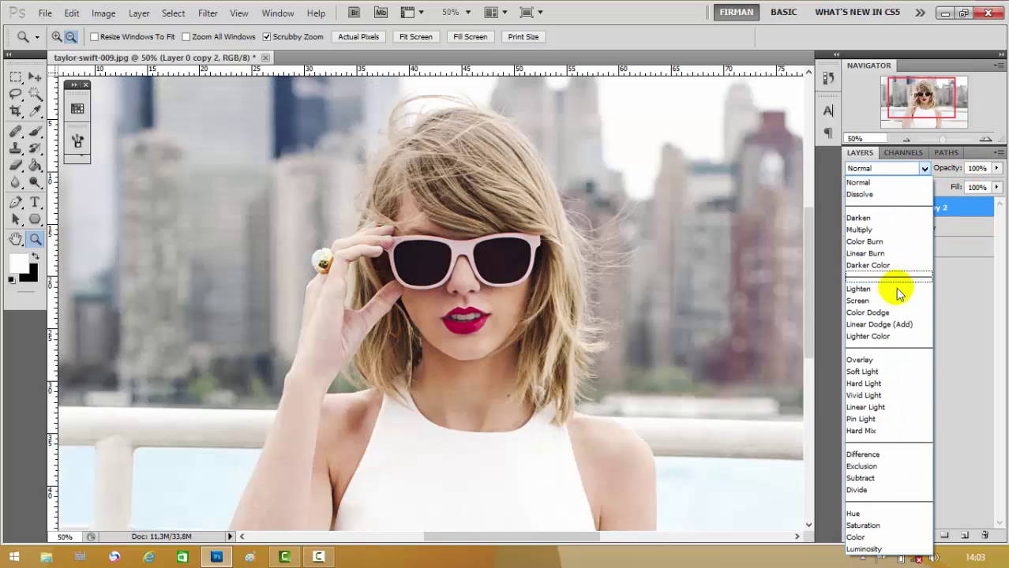
left_click(885, 373)
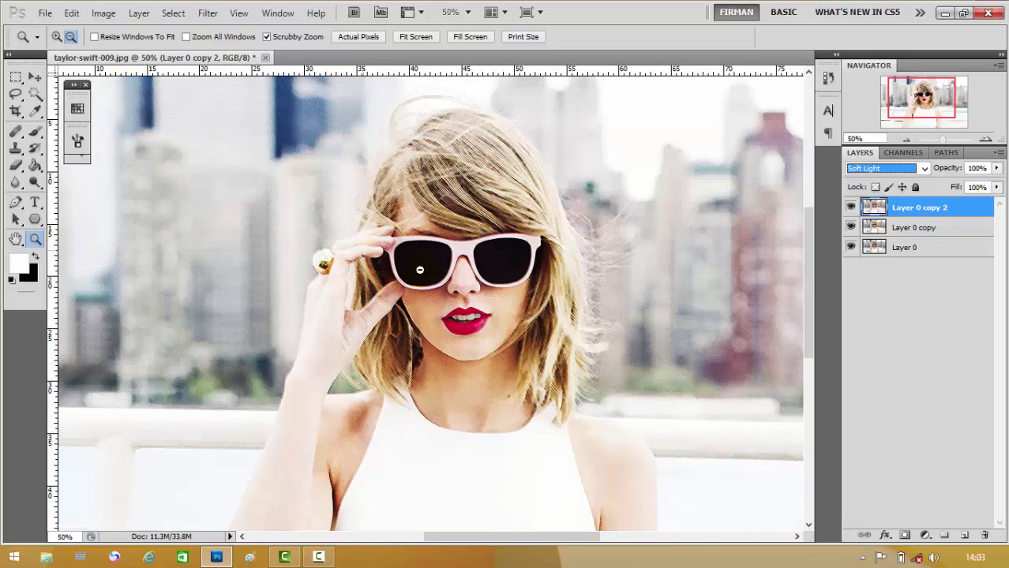
left_click(411, 261)
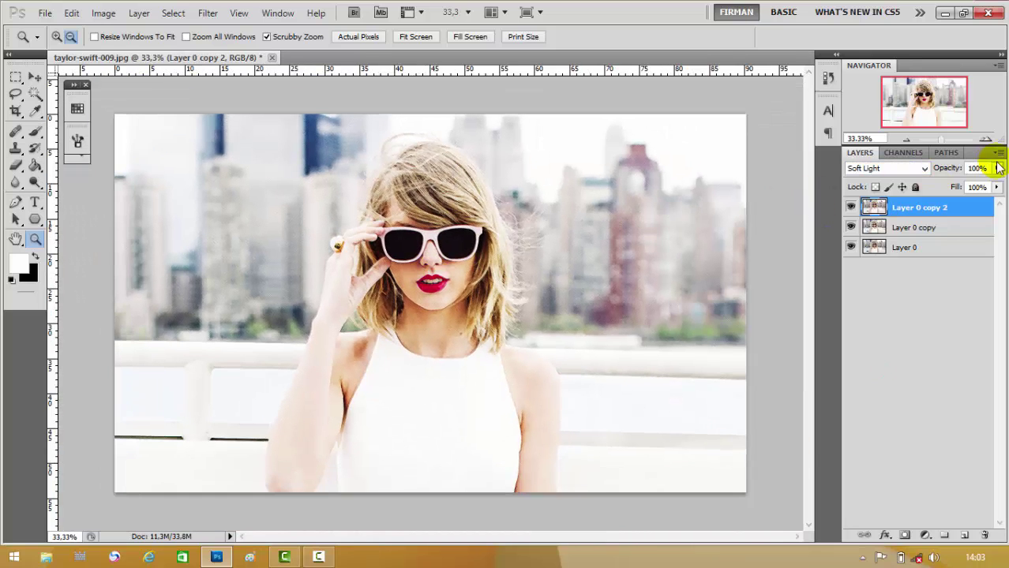
left_click(996, 168)
left_click_drag(993, 184, 941, 189)
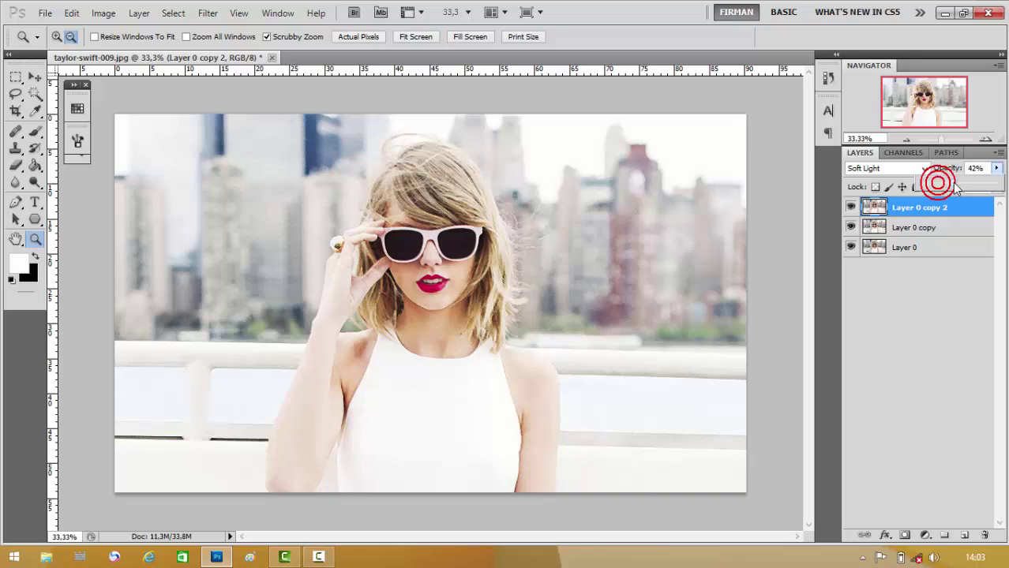
mouse_move(936, 184)
left_mouse_down()
mouse_move(955, 187)
mouse_move(938, 185)
left_mouse_up()
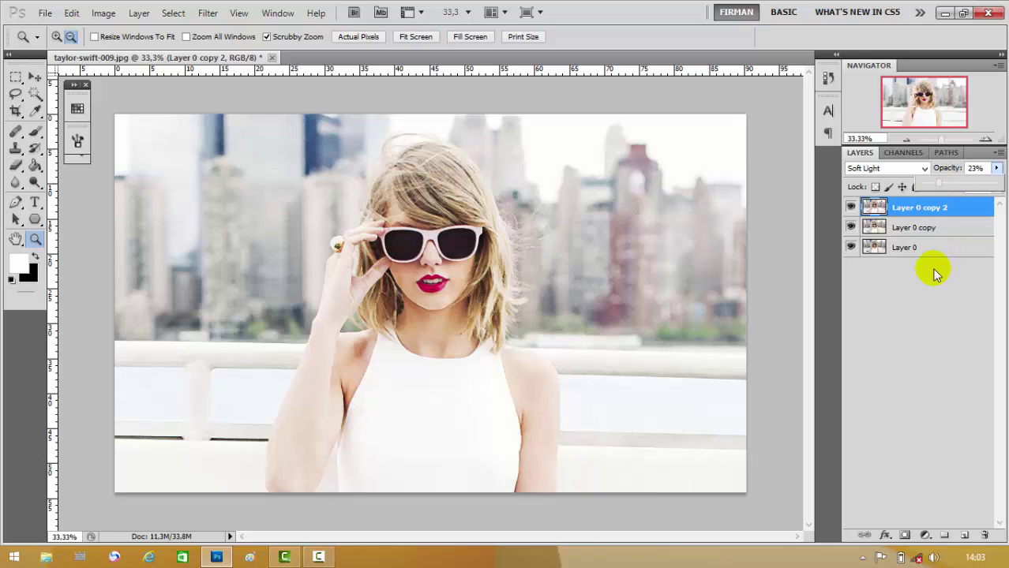
Step: Select all three layers and merge them from the Layers panel menu
left_click(925, 211)
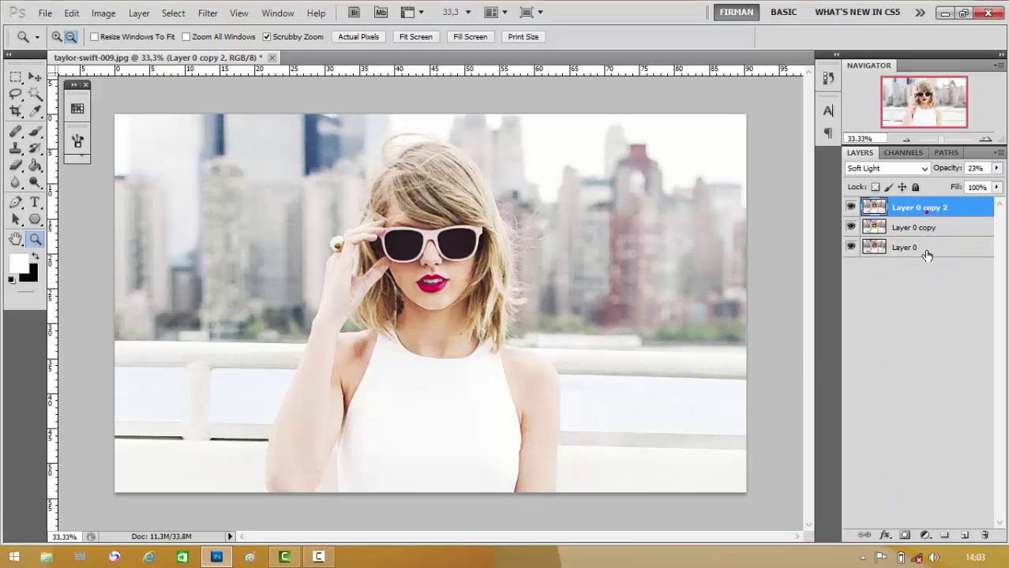
left_click(947, 80)
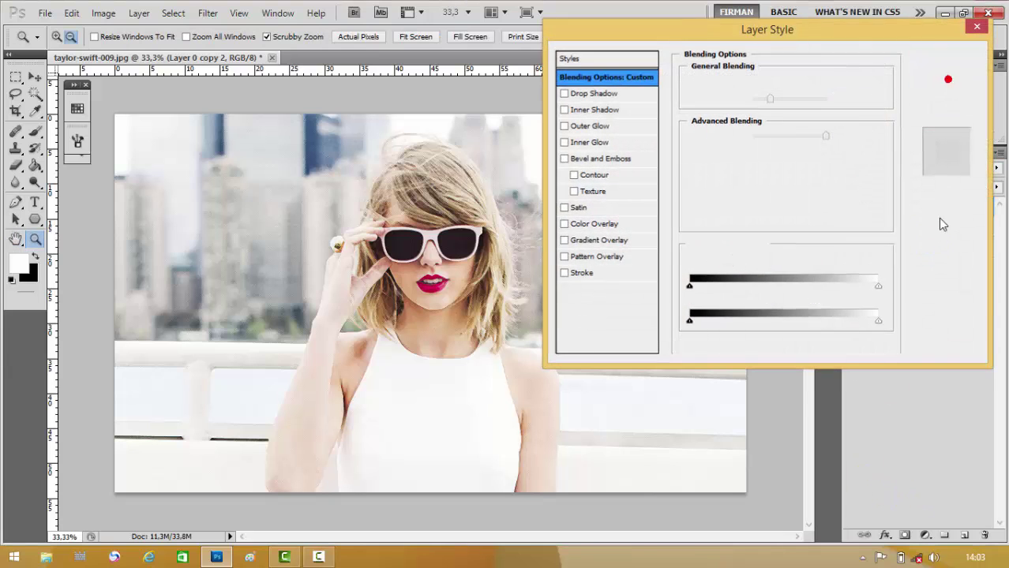
left_click(920, 248, "shift")
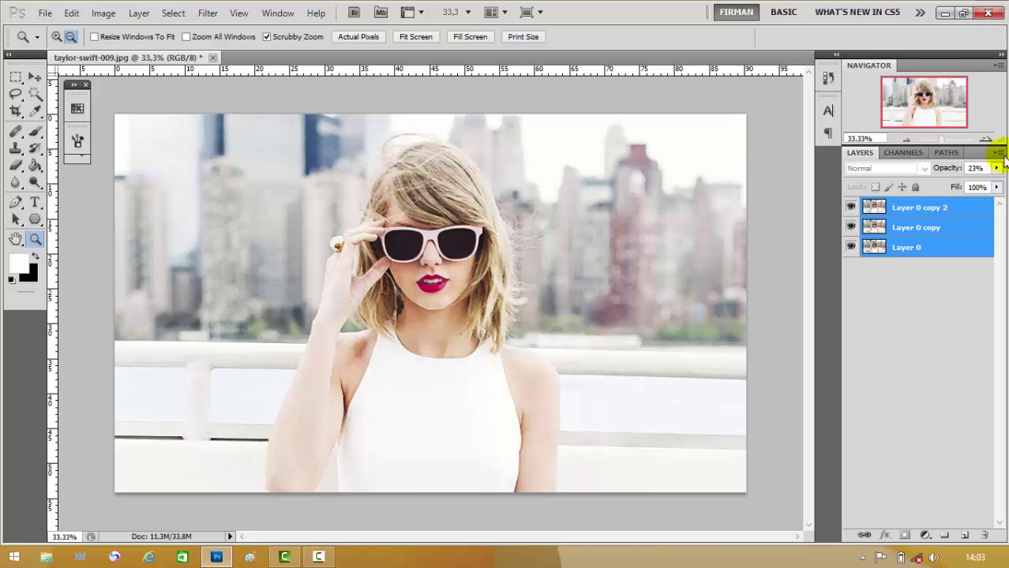
left_click(1000, 153)
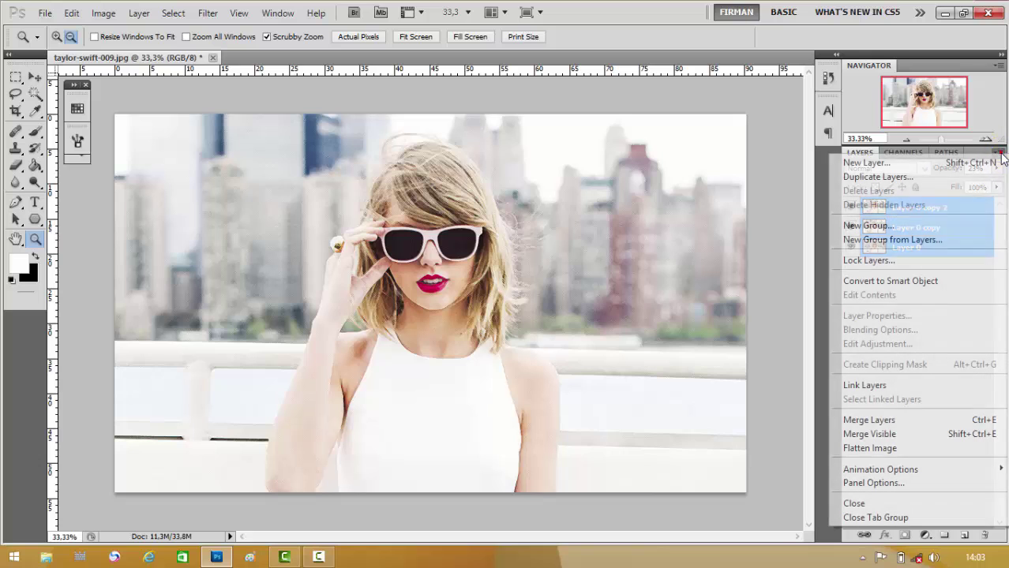
left_click(891, 421)
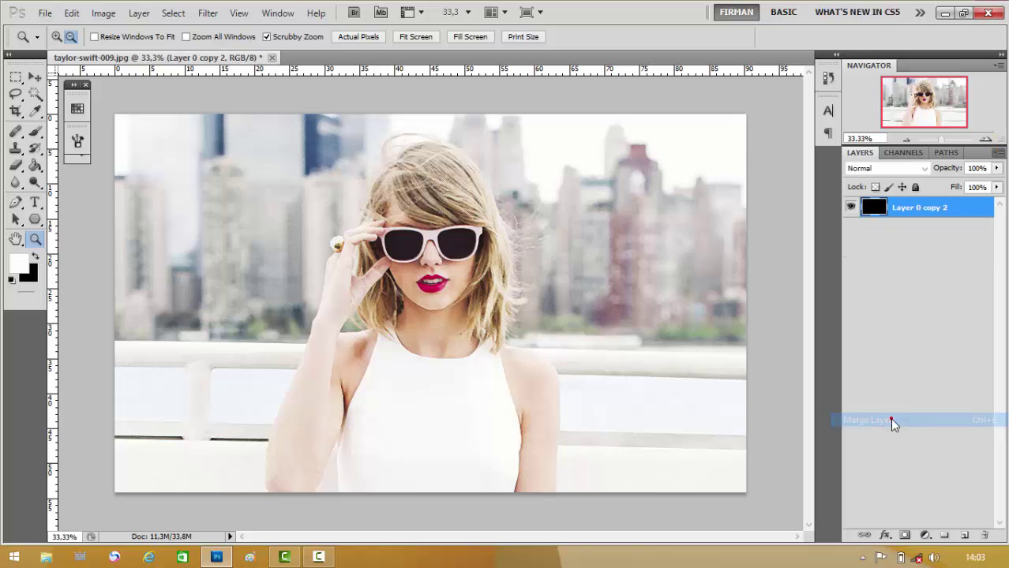
Step: Check the merged portrait at different zooms, nudge it with the Move tool, and select Layer 0 copy 2
left_click(751, 342)
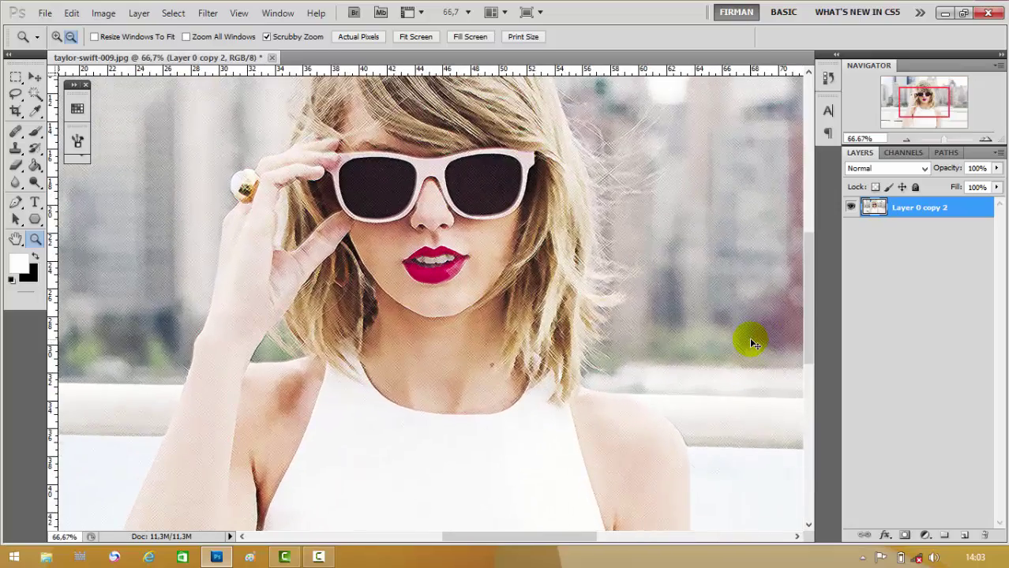
key("ctrl+plus")
key("ctrl+plus")
key("ctrl+minus")
key("ctrl+minus")
key("v")
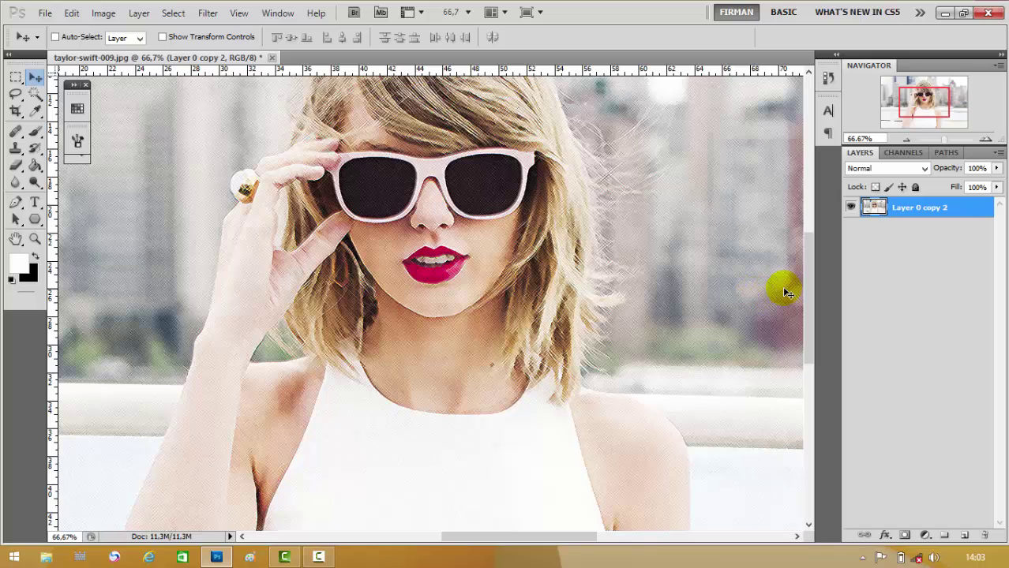
left_click_drag(809, 312, 807, 286)
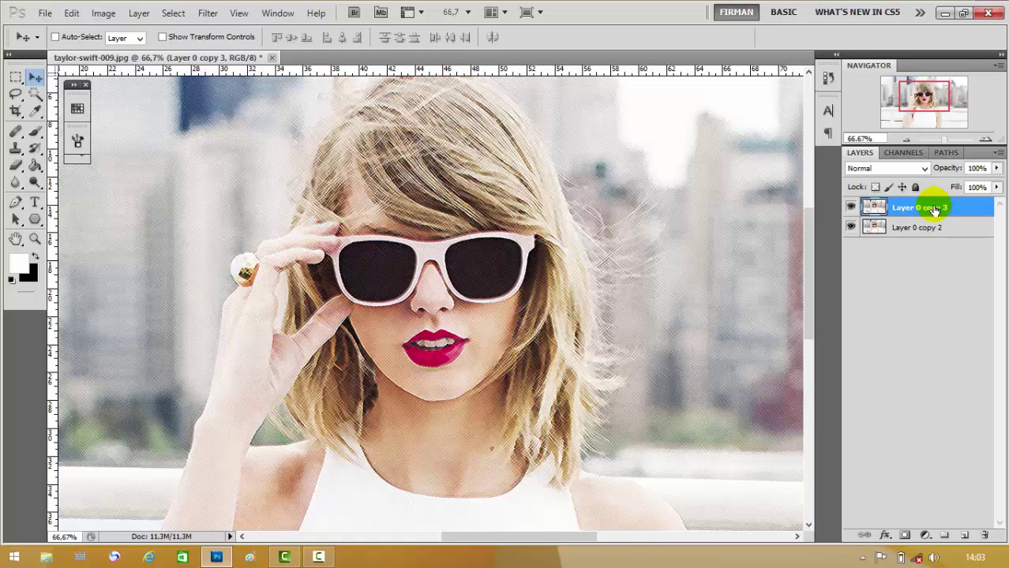
left_click(918, 229)
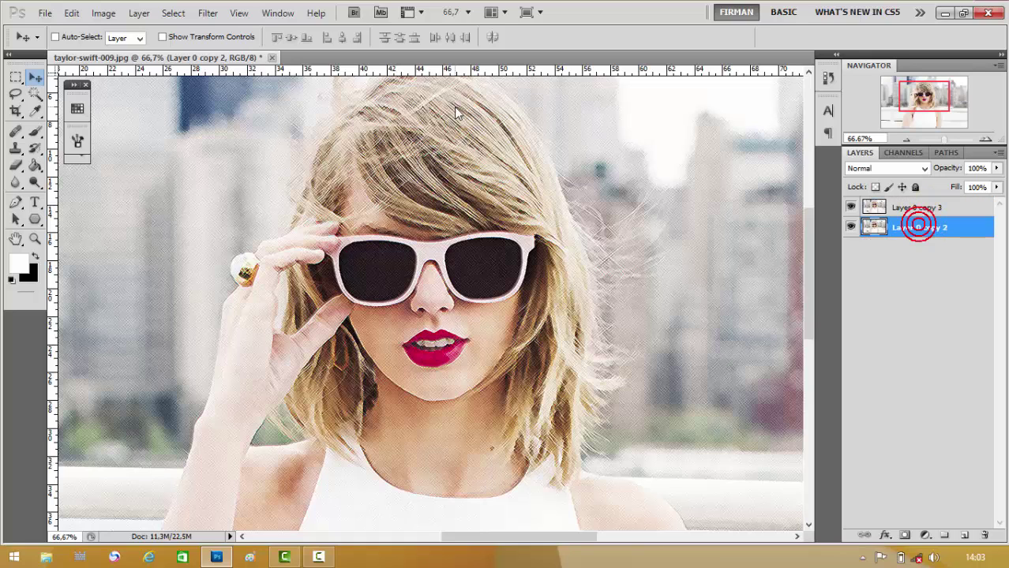
Step: Apply Glowing Edges with Edge Width 1, Edge Brightness 20 and Smoothness 15
left_click(207, 12)
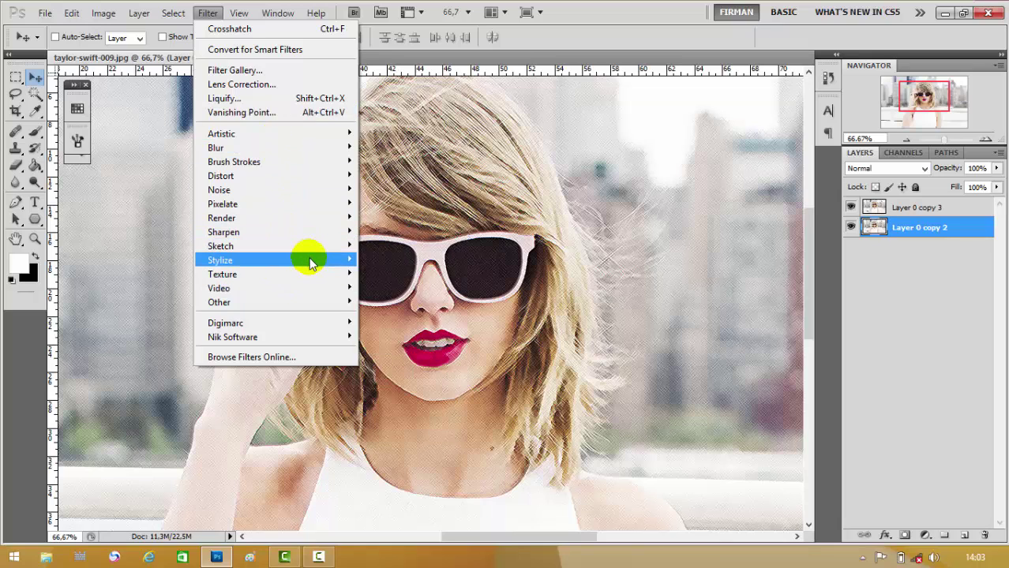
mouse_move(221, 260)
left_click(389, 315)
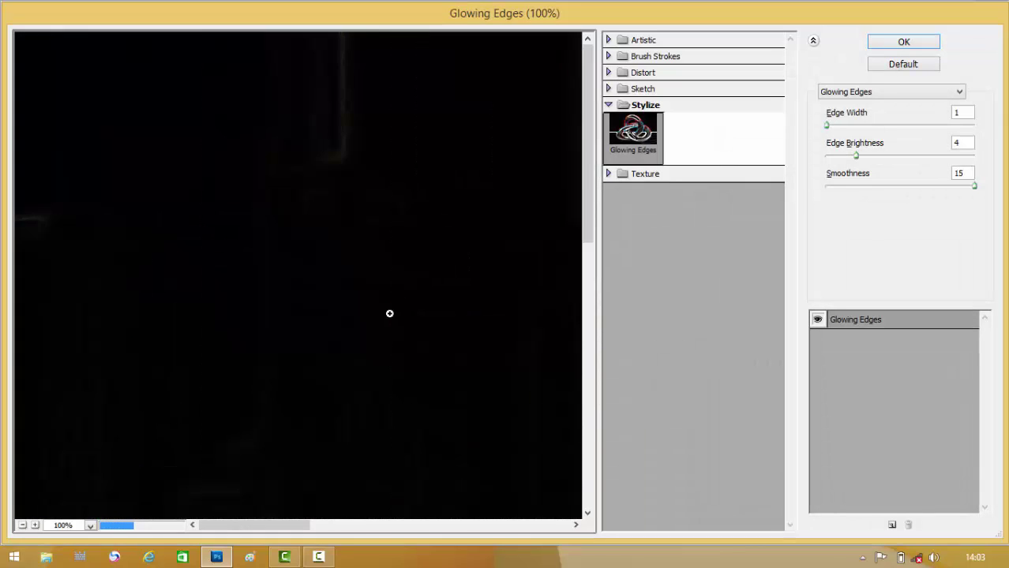
left_click(389, 313, "alt")
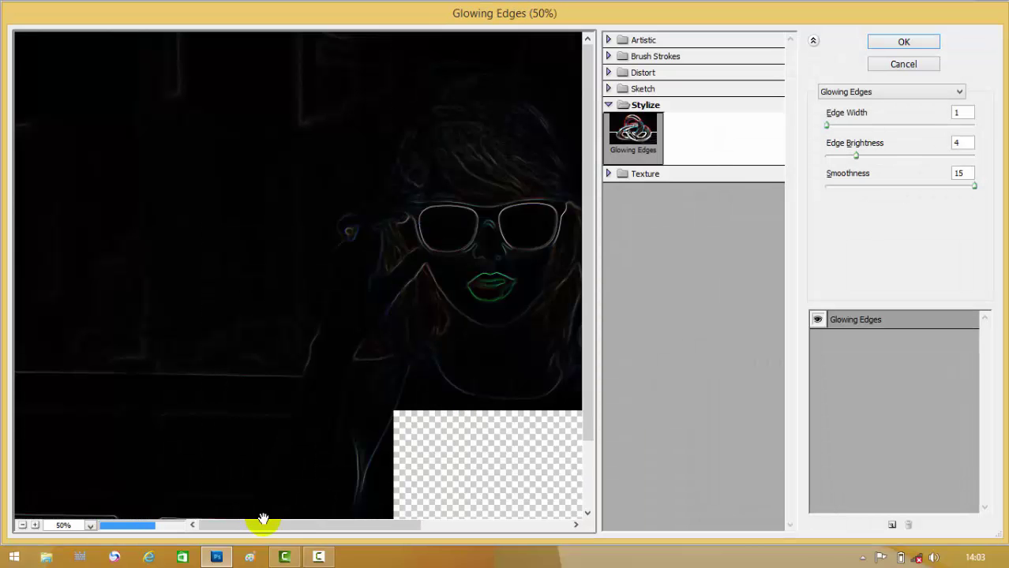
left_click_drag(263, 519, 316, 521)
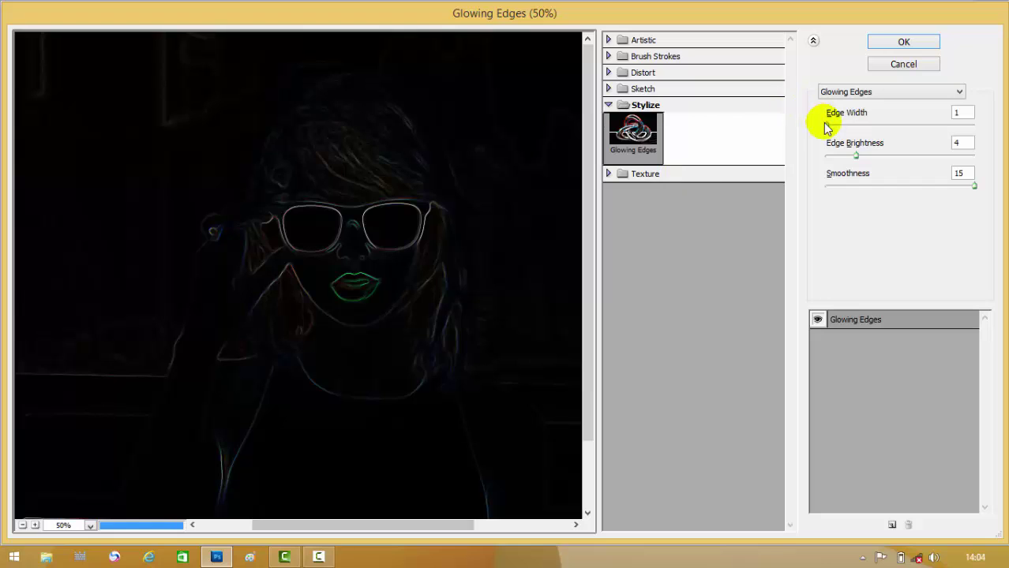
left_click_drag(827, 125, 974, 125)
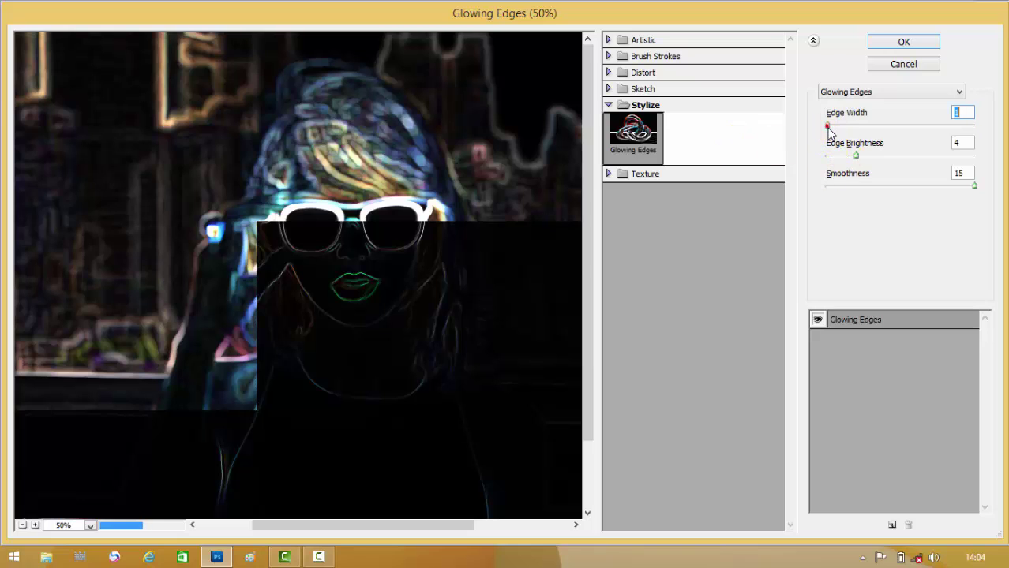
left_click_drag(856, 156, 1002, 166)
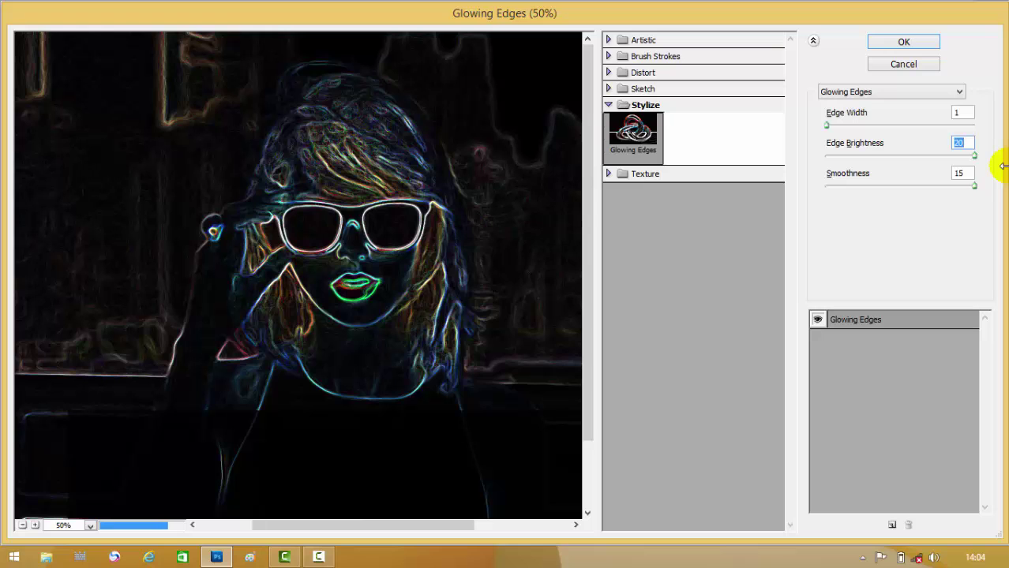
left_click(908, 45)
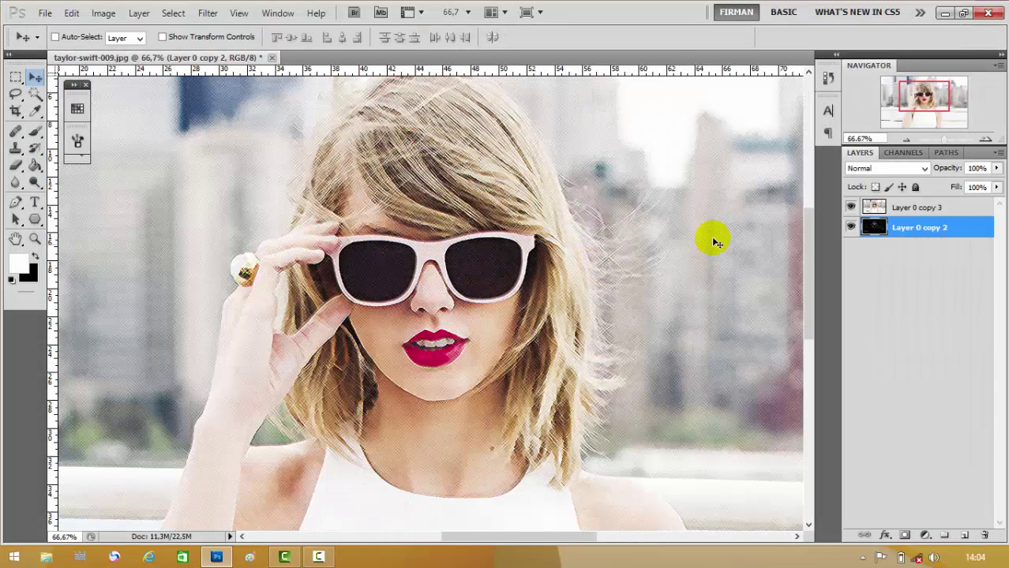
Step: Hide Layer 0 copy 3 and invert Layer 0 copy 2 with Image > Adjustments > Invert
left_click(851, 208)
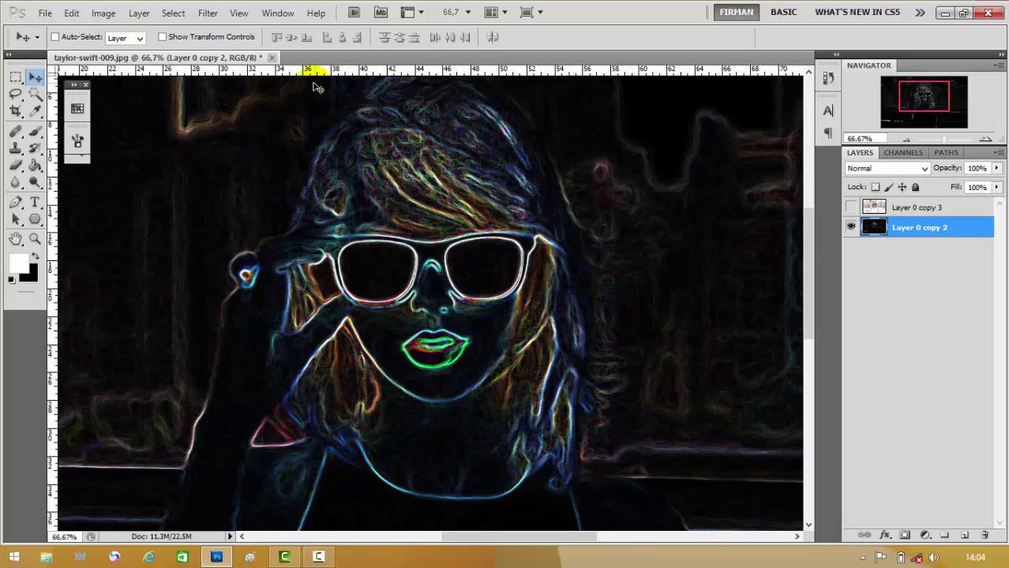
left_click(105, 13)
mouse_move(126, 50)
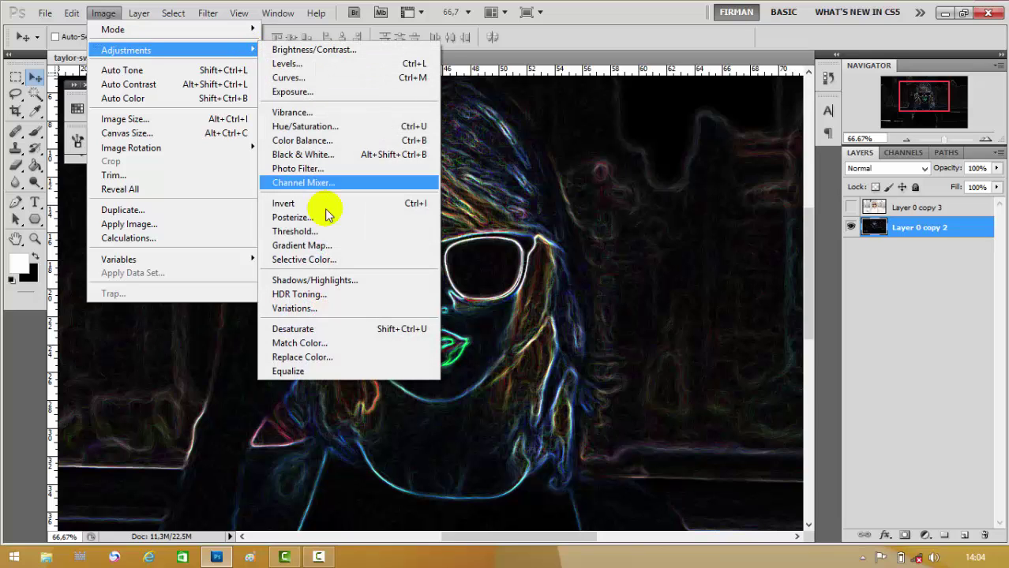
left_click(387, 204)
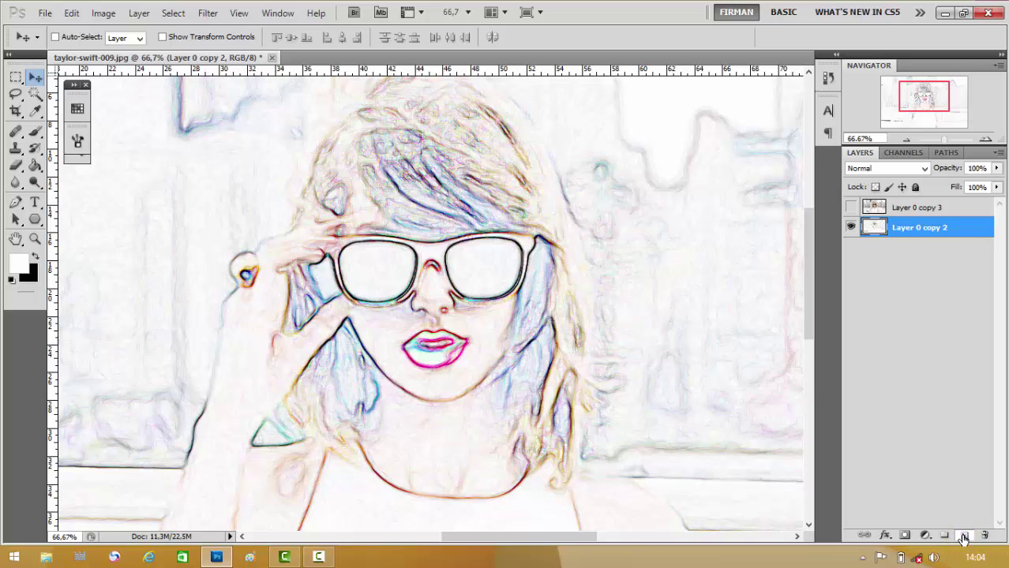
Step: Move Layer 1 beneath the sketch layer and fill it with white using the Paint Bucket
left_click_drag(925, 233, 923, 261)
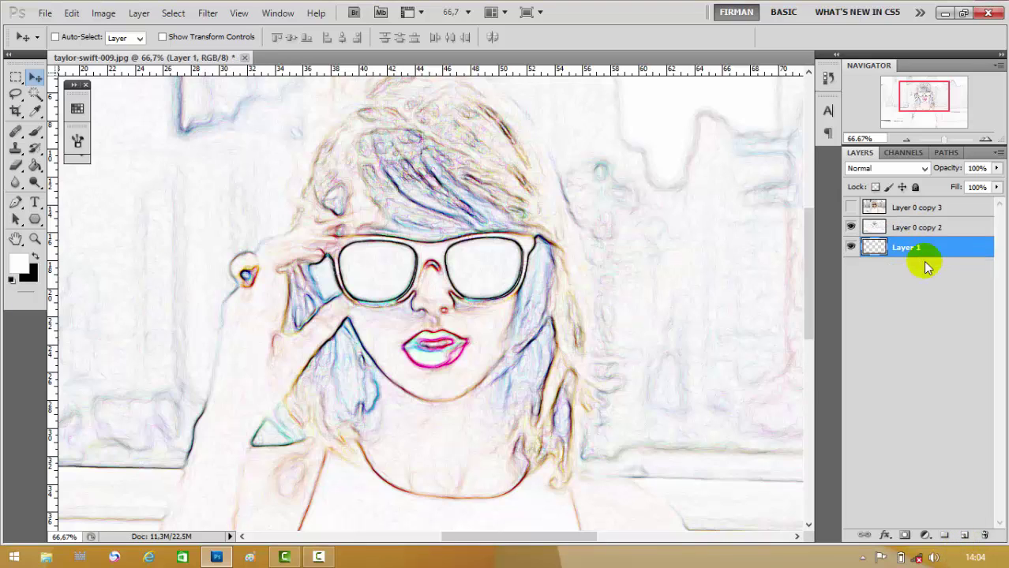
left_click(35, 167)
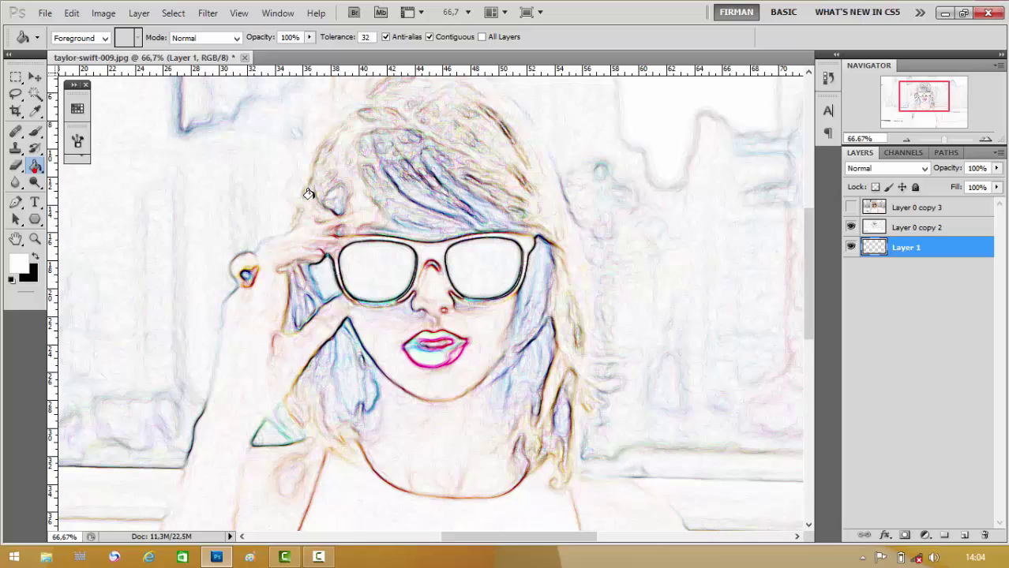
left_click(852, 228)
key("ctrl+minus")
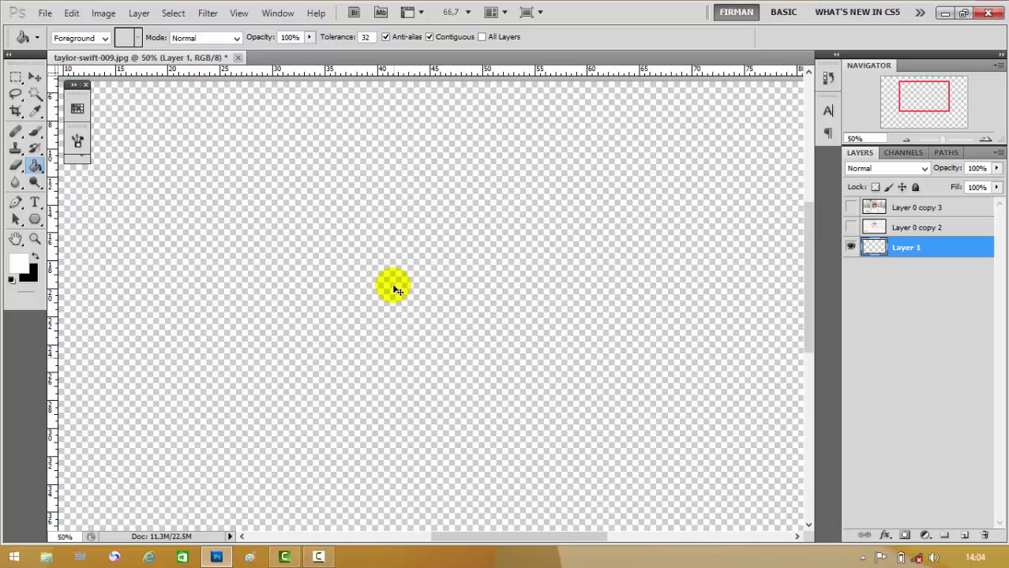
key("ctrl+minus")
left_click(440, 282)
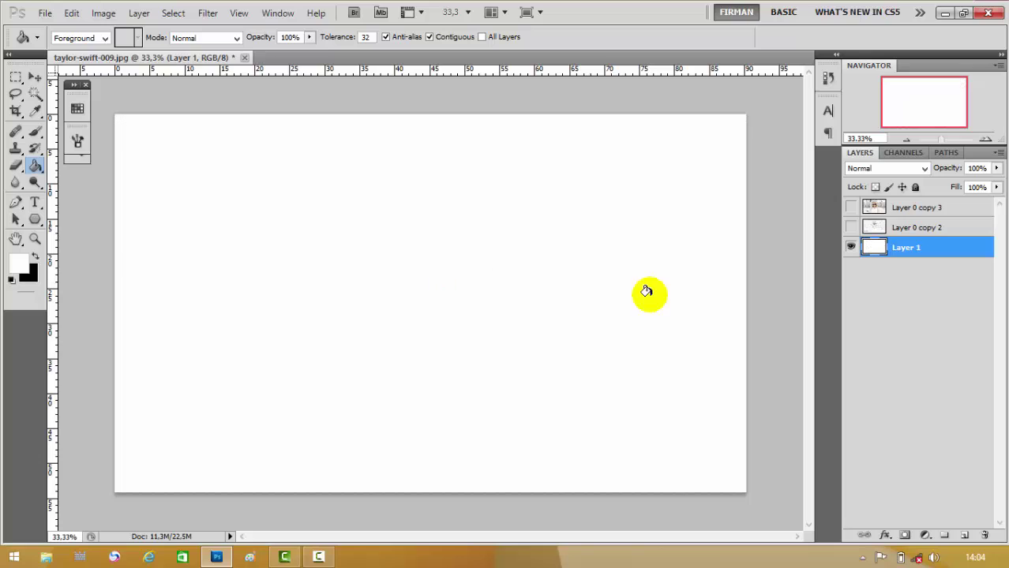
left_click(851, 228)
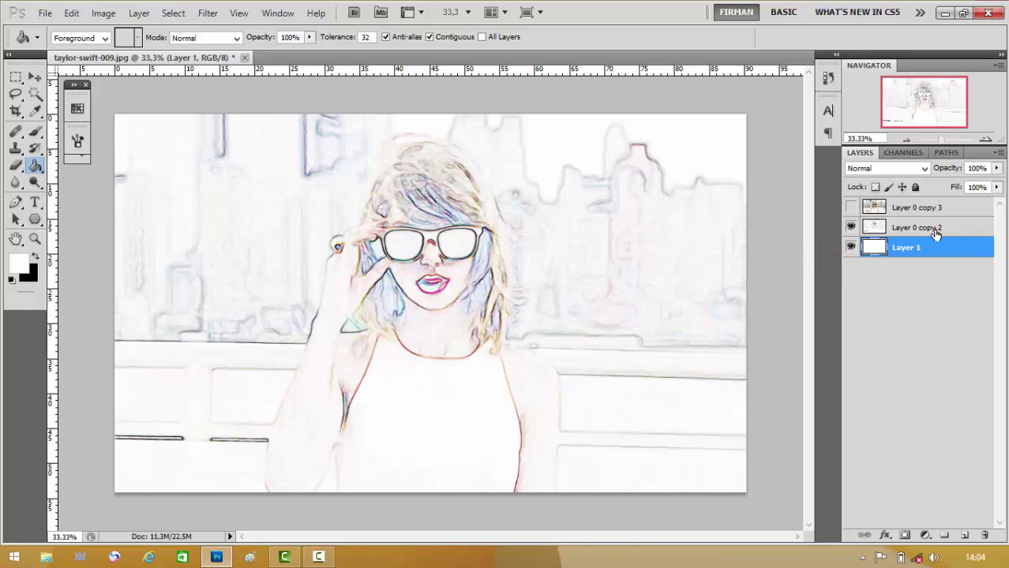
left_click(934, 232)
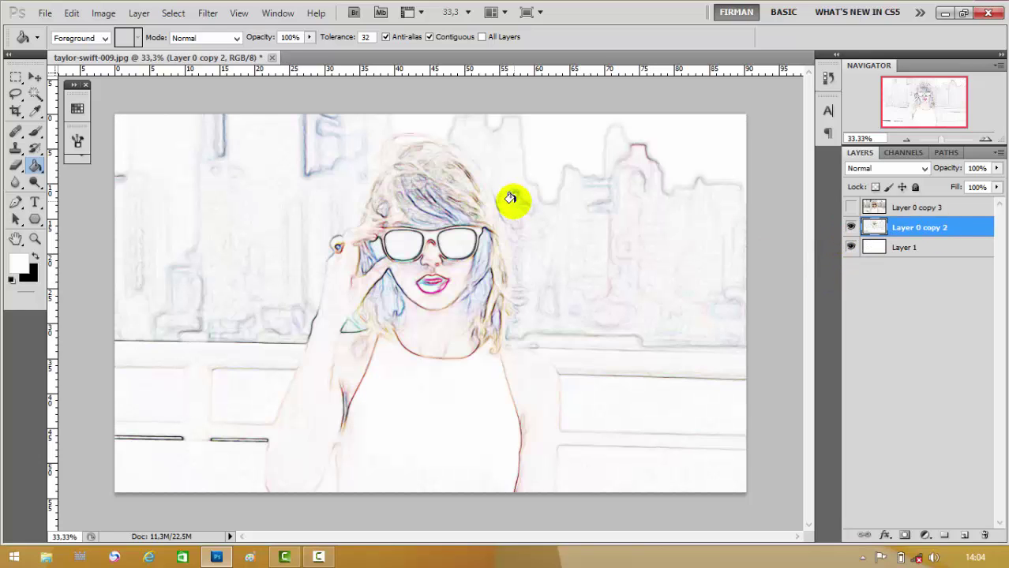
left_click(139, 14)
mouse_move(170, 176)
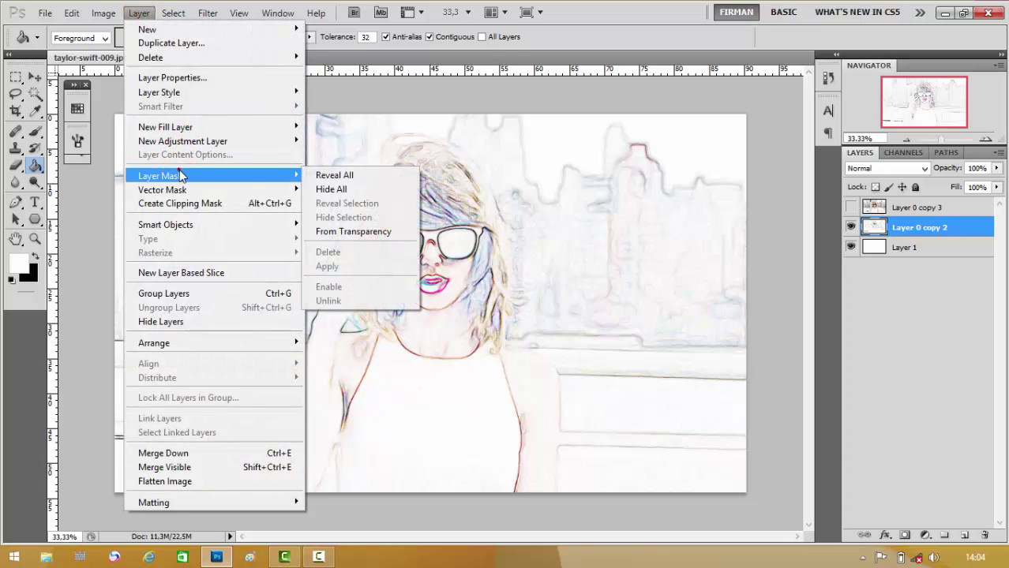
Step: Add a Reveal All mask to Layer 0 copy 2 and select a soft round 473 px brush
left_click(331, 174)
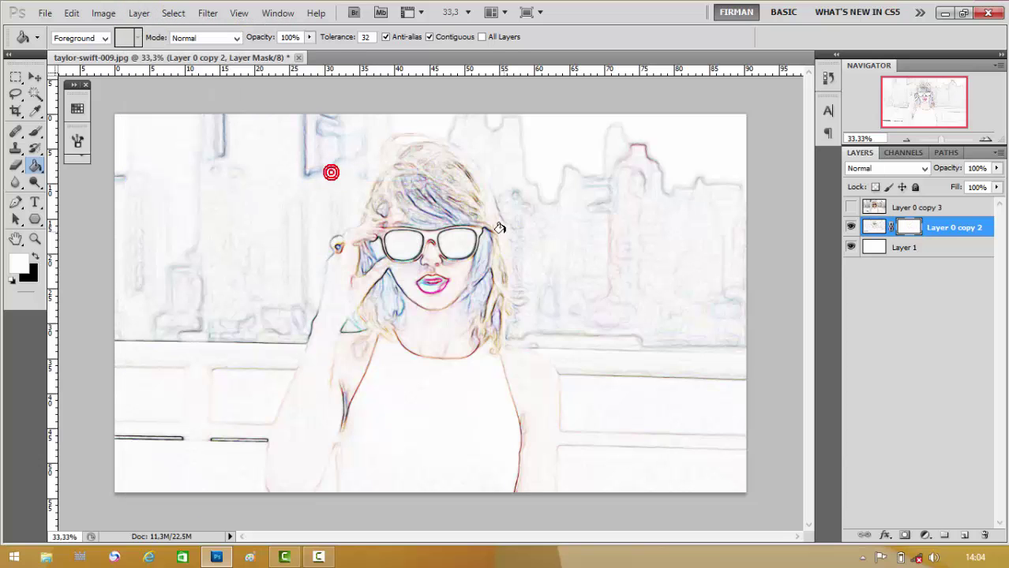
left_click(43, 134)
left_click(76, 39)
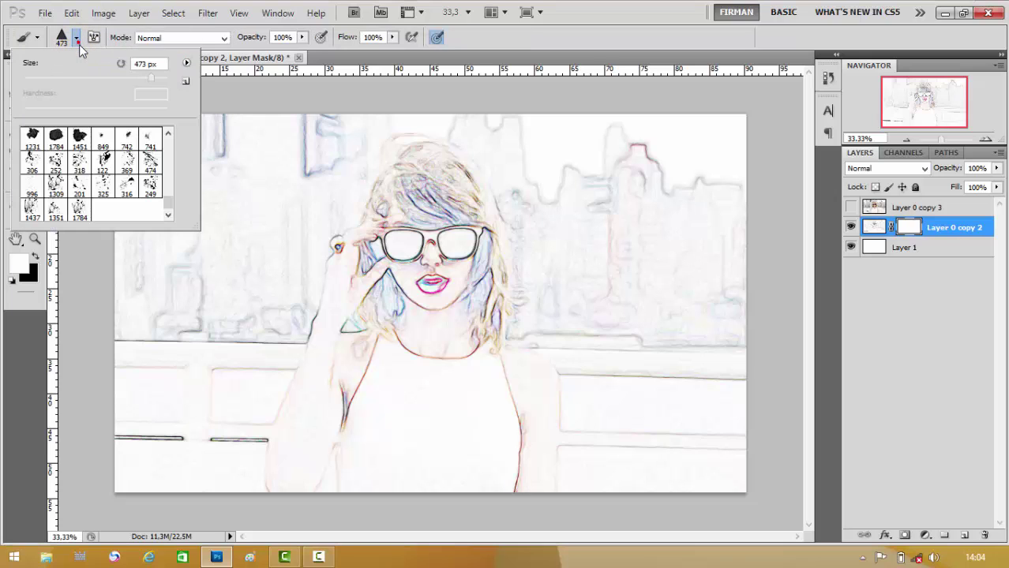
left_click_drag(168, 197, 171, 136)
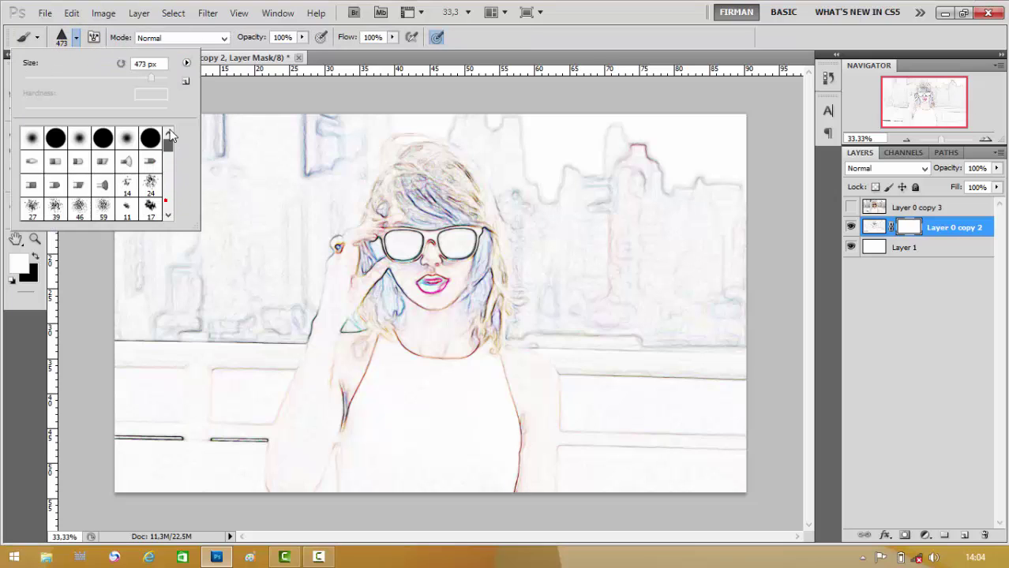
double_click(129, 140)
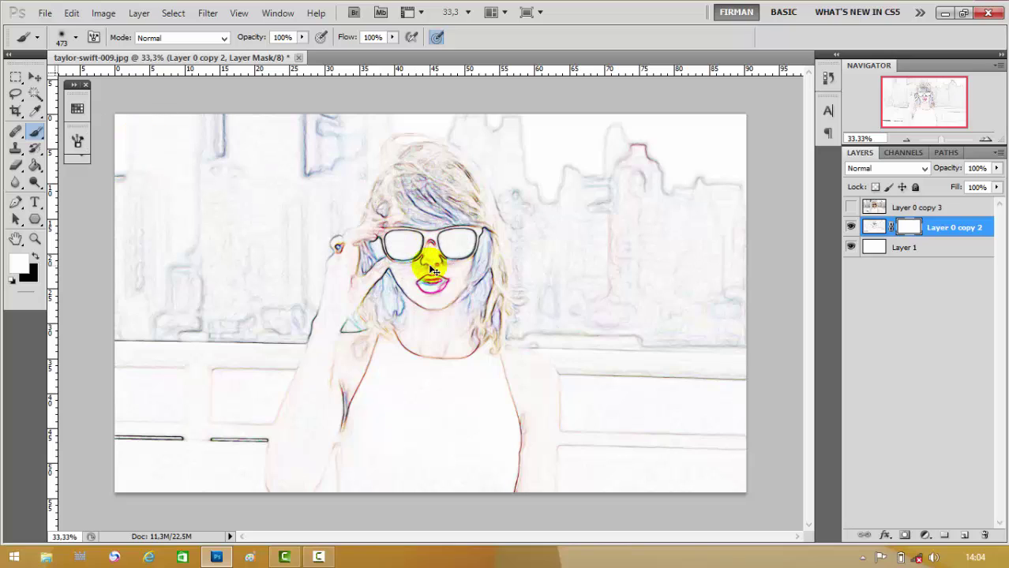
key("ctrl+plus")
key("ctrl+plus")
key("ctrl+plus")
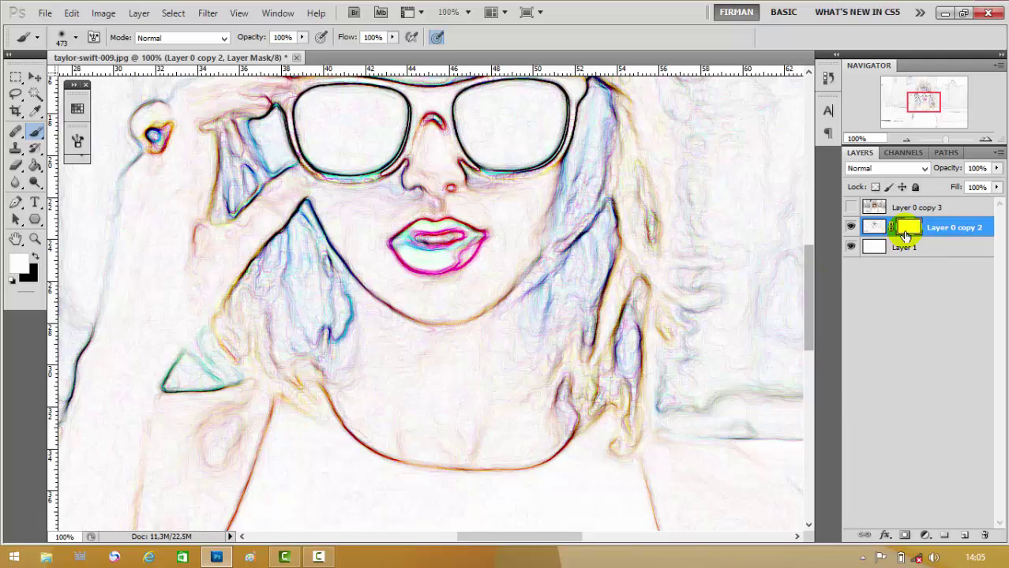
left_click_drag(809, 295, 817, 257)
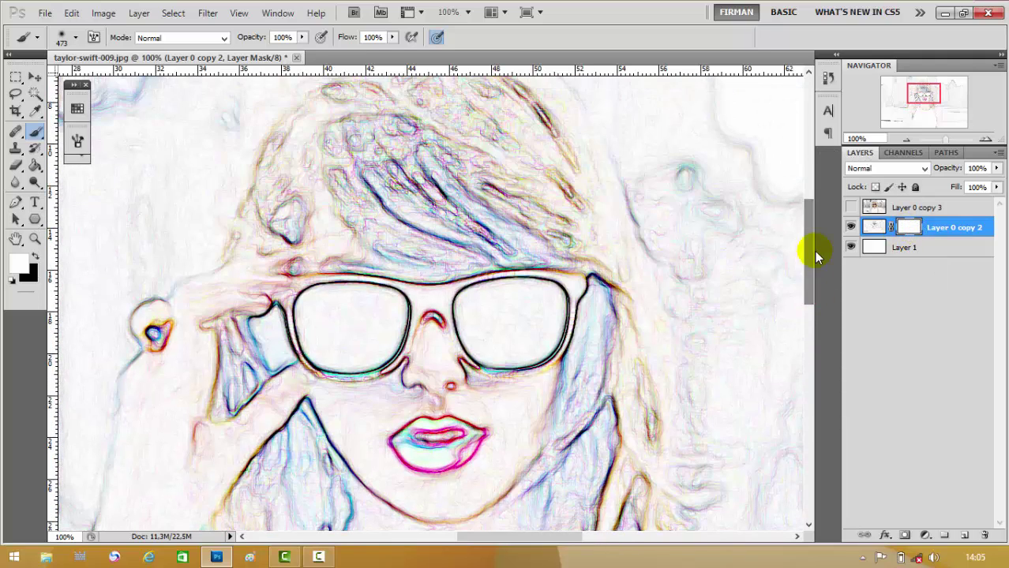
Step: Paint out the skyline and upper-left buildings at the top of the background
key("ctrl+minus")
key("ctrl+minus")
key("ctrl+minus")
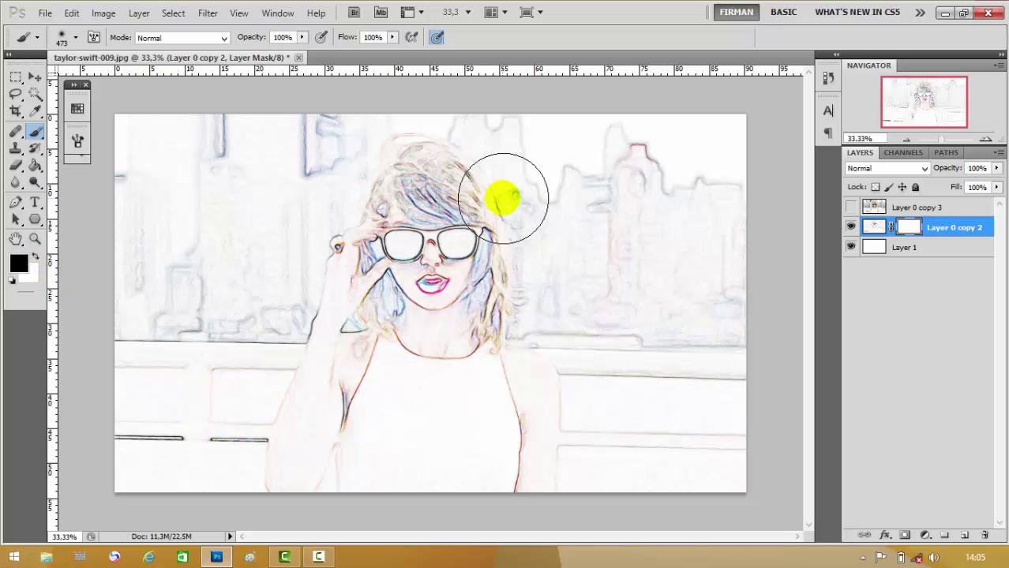
mouse_move(624, 158)
left_mouse_down()
mouse_move(719, 464)
mouse_move(655, 499)
mouse_move(626, 196)
mouse_move(635, 257)
mouse_move(657, 169)
mouse_move(633, 140)
left_mouse_up()
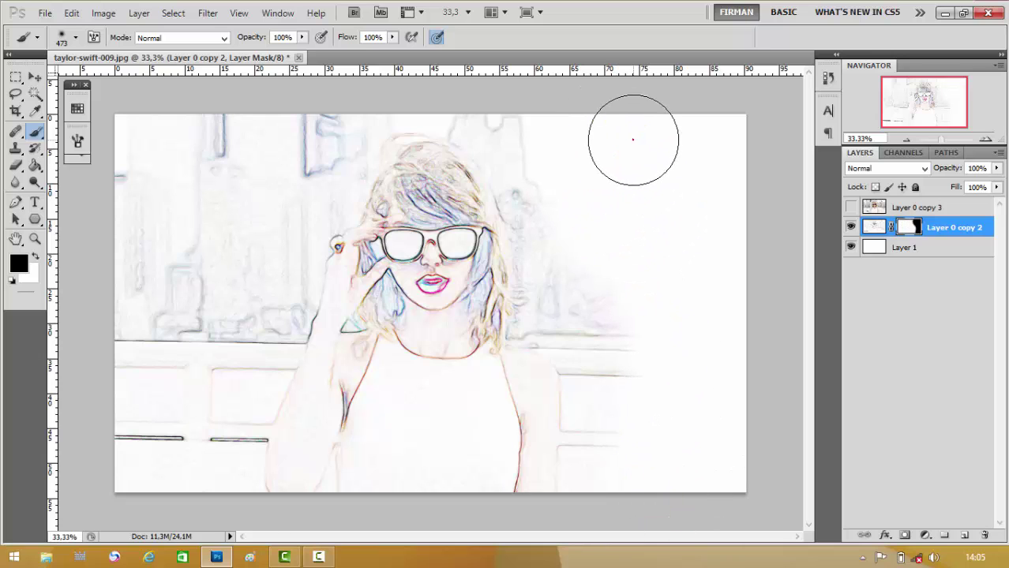
left_click_drag(570, 168, 536, 135)
mouse_move(167, 112)
left_mouse_down()
mouse_move(175, 99)
mouse_move(242, 147)
mouse_move(185, 210)
mouse_move(124, 349)
mouse_move(150, 327)
mouse_move(159, 444)
mouse_move(185, 426)
left_mouse_up()
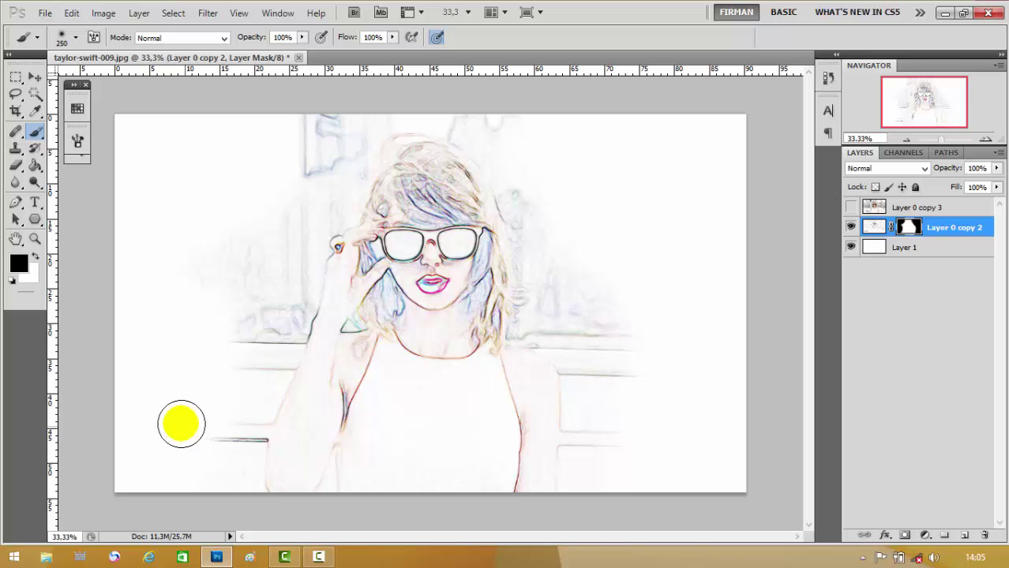
Step: With a 174 px brush, paint out the dark horizontal line at the lower left
left_click(75, 37)
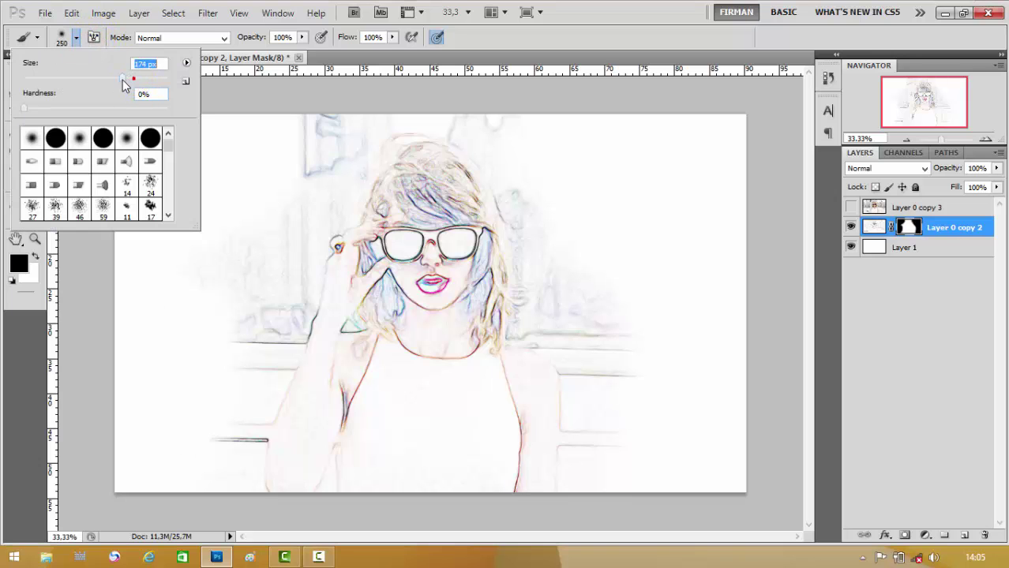
left_click(216, 151)
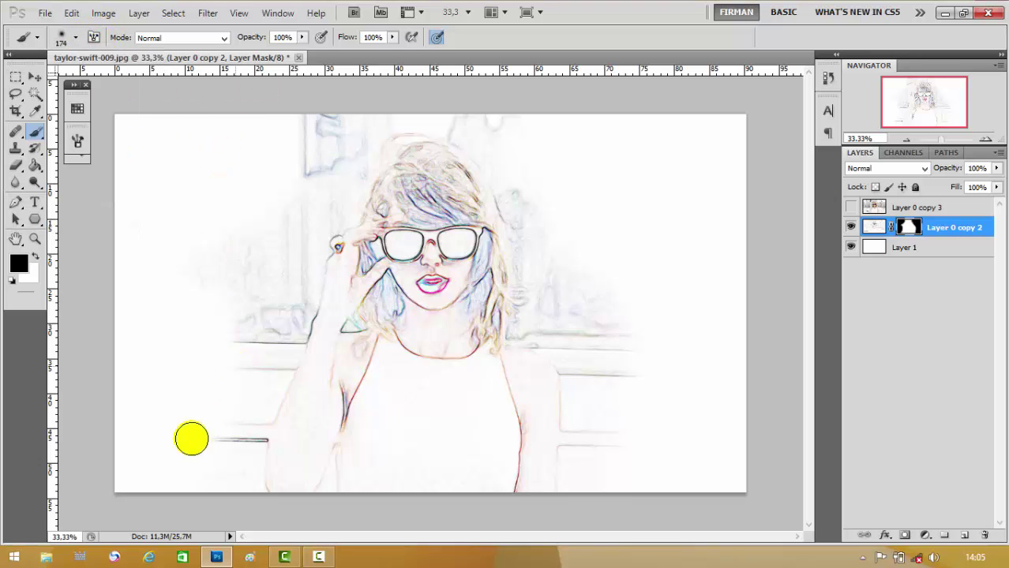
key("ctrl+plus")
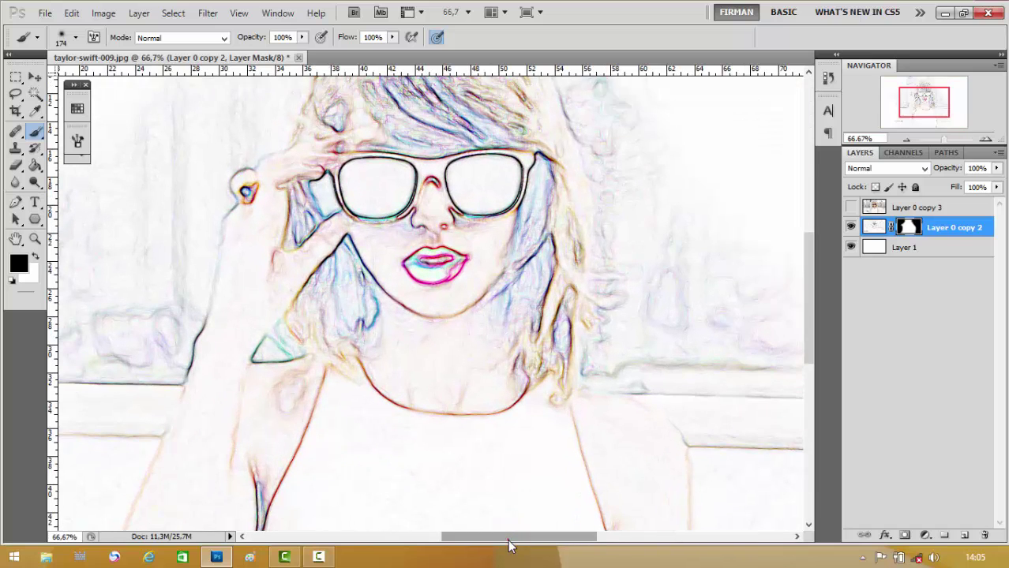
left_click_drag(509, 537, 446, 537)
left_click(859, 124)
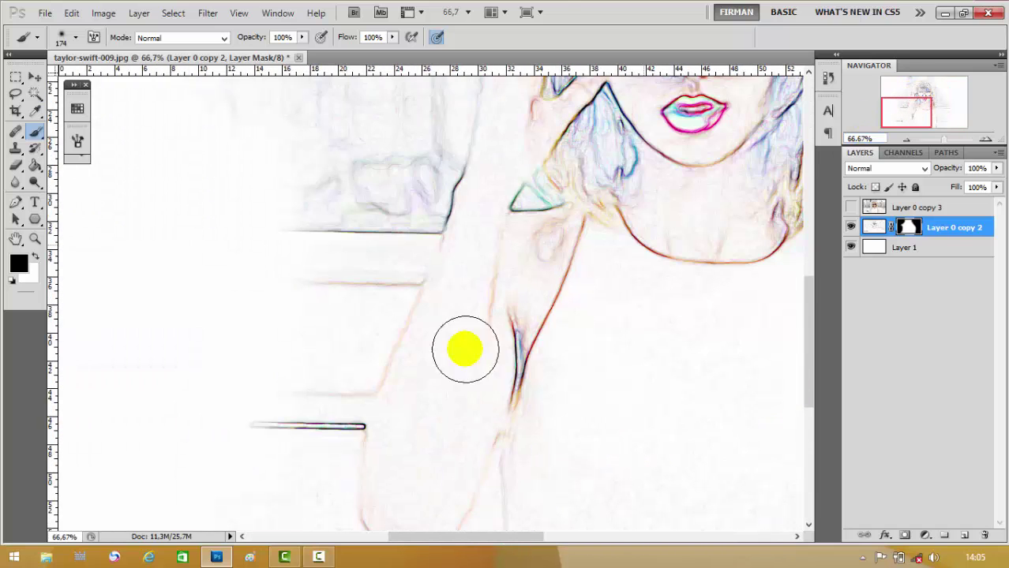
left_click_drag(805, 320, 809, 363)
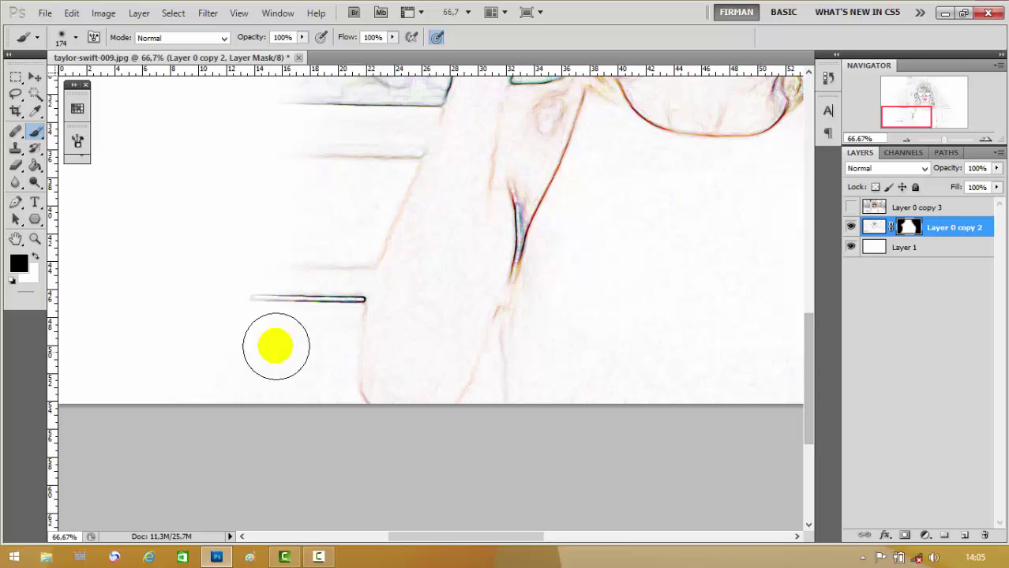
left_click_drag(260, 298, 328, 301)
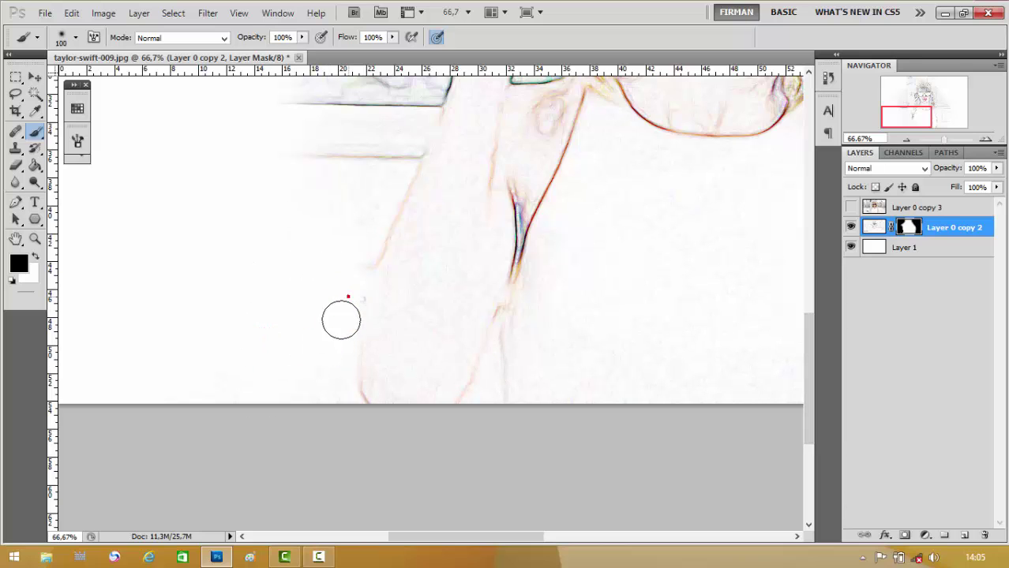
scroll(799, 356, "up", 3)
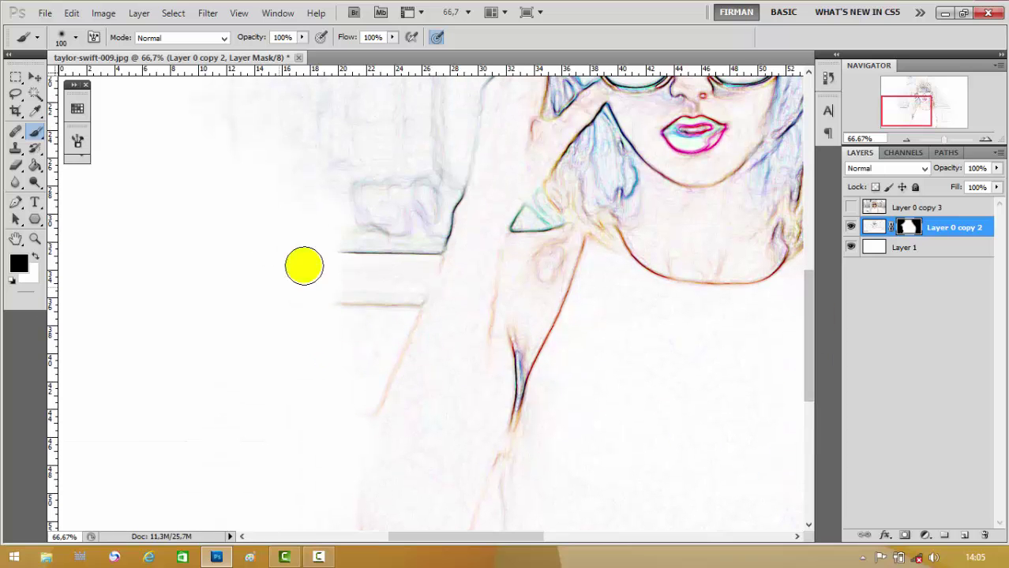
Step: Paint out grey background marks, switching the brush between 70, 200 and 80 px
left_click_drag(422, 192, 370, 359)
key("bracketleft")
key("bracketleft")
key("bracketleft")
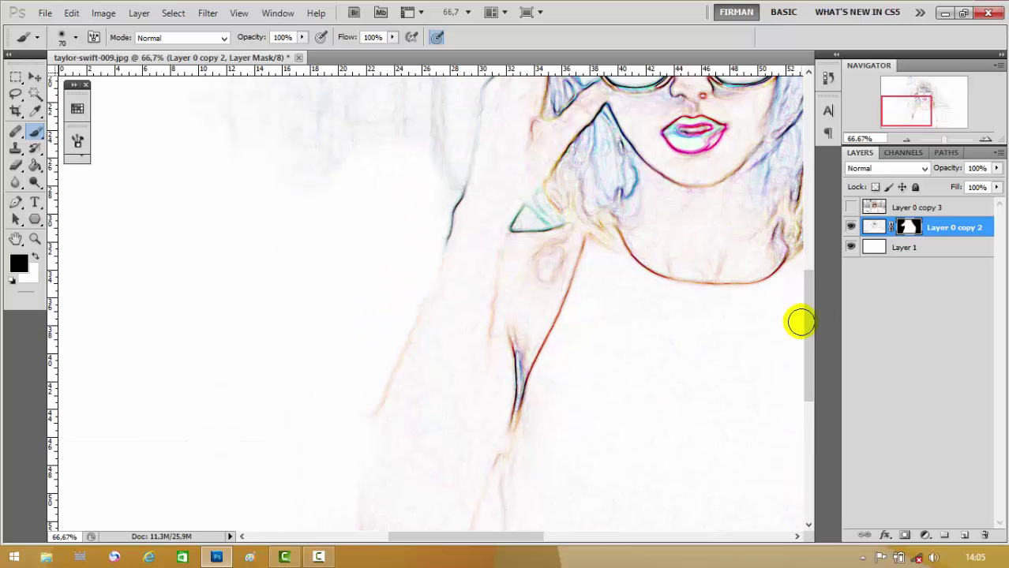
scroll(799, 321, "up", 2)
key("bracketright")
key("bracketright")
key("bracketright")
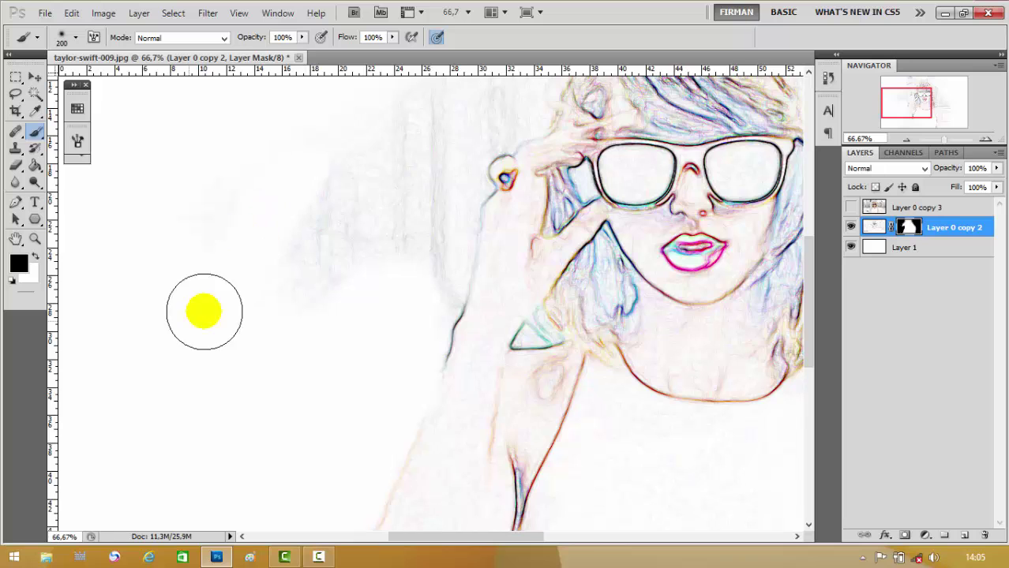
left_click_drag(203, 312, 428, 232)
key("bracketleft")
key("bracketleft")
key("bracketleft")
scroll(804, 331, "up", 3)
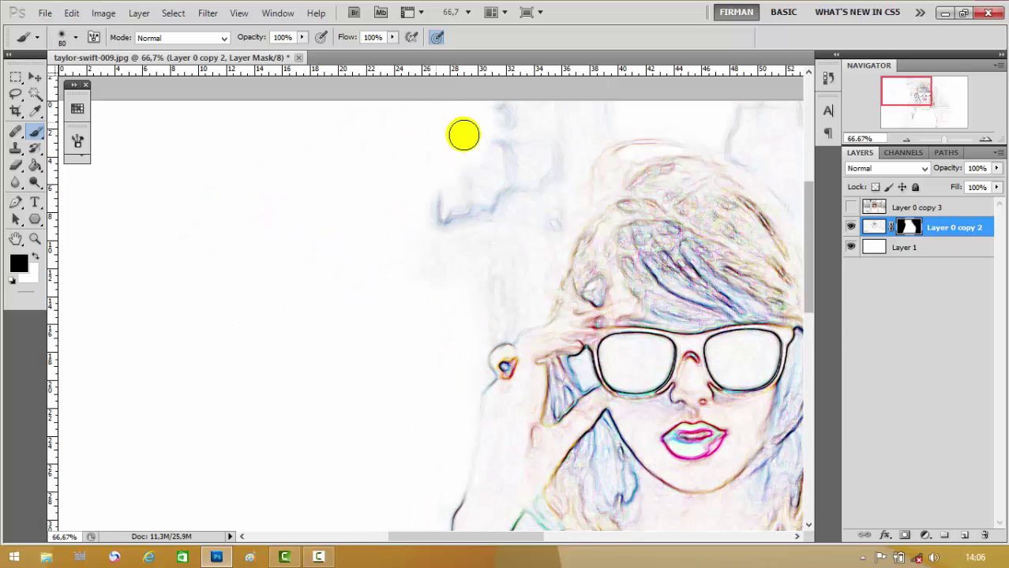
Step: Paint out the grey-blue streaks above the ear and along the top of the hair
mouse_move(463, 134)
left_mouse_down()
mouse_move(478, 347)
mouse_move(507, 322)
mouse_move(499, 106)
mouse_move(549, 250)
mouse_move(573, 145)
mouse_move(612, 113)
left_mouse_up()
scroll(438, 96, "right", 5)
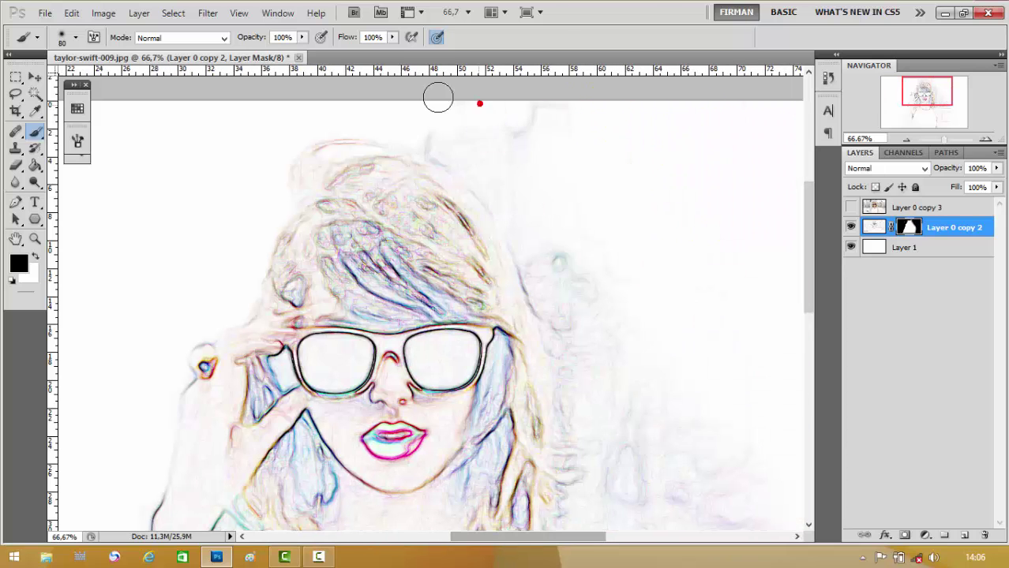
mouse_move(438, 96)
left_mouse_down()
mouse_move(451, 153)
mouse_move(525, 232)
mouse_move(568, 349)
mouse_move(668, 462)
mouse_move(581, 441)
mouse_move(609, 506)
left_mouse_up()
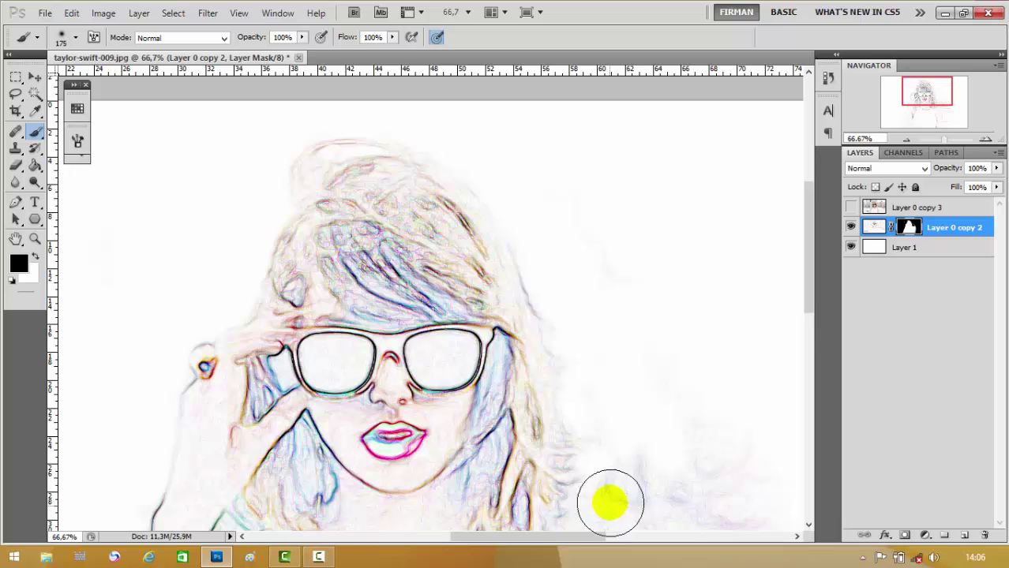
scroll(610, 503, "down", 3)
key("ctrl+minus")
key("bracketright")
key("bracketright")
key("bracketright")
scroll(804, 350, "down", 3)
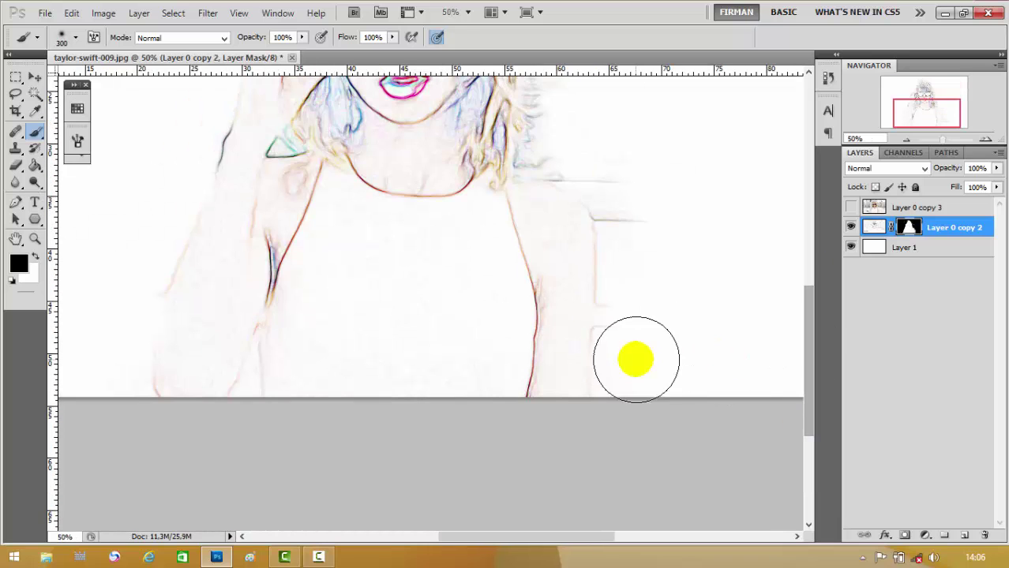
key("bracketleft")
key("bracketleft")
key("bracketleft")
scroll(617, 400, "up", 3)
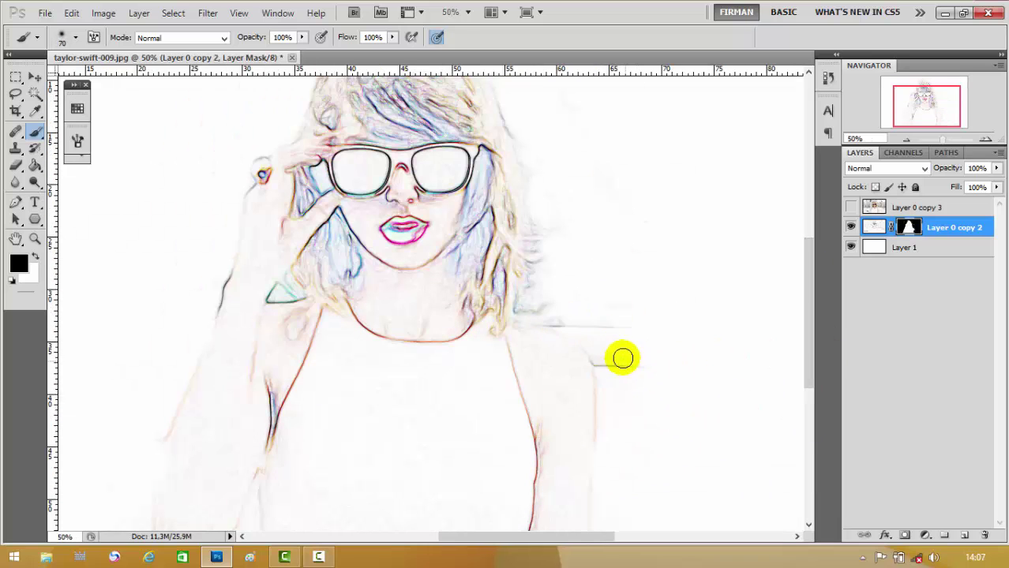
Step: Whiten both sunglasses lenses with a 50 px brush
scroll(552, 318, "up", 1)
scroll(537, 332, "up", 1)
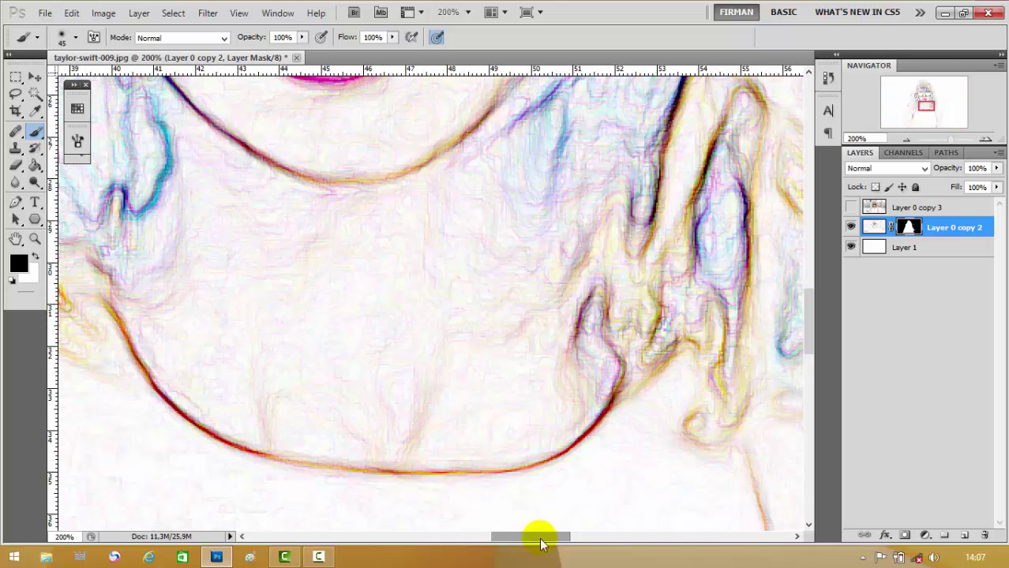
scroll(426, 379, "up", 1)
scroll(437, 335, "down", 1)
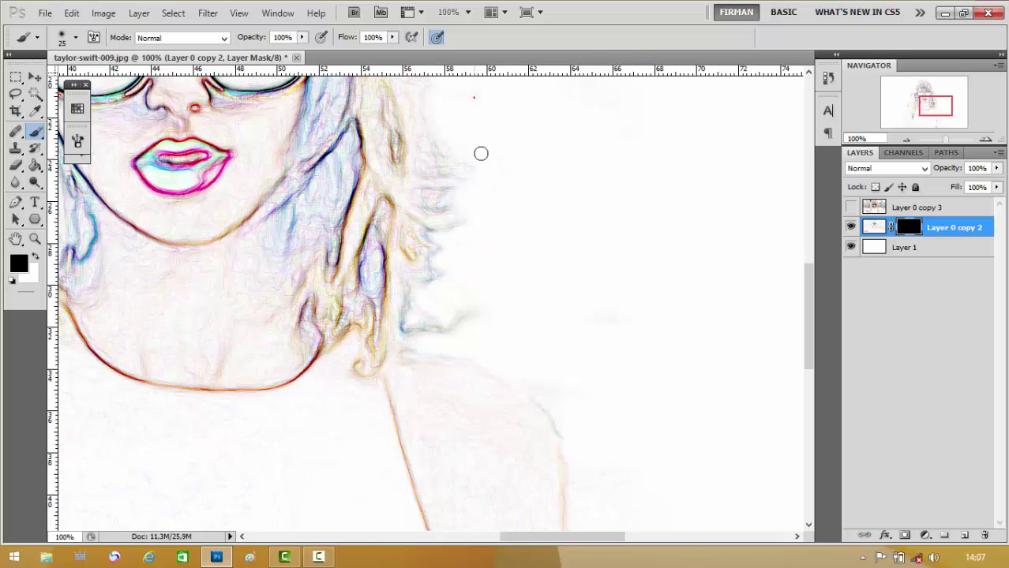
scroll(806, 306, "up", 2)
scroll(458, 260, "up", 2)
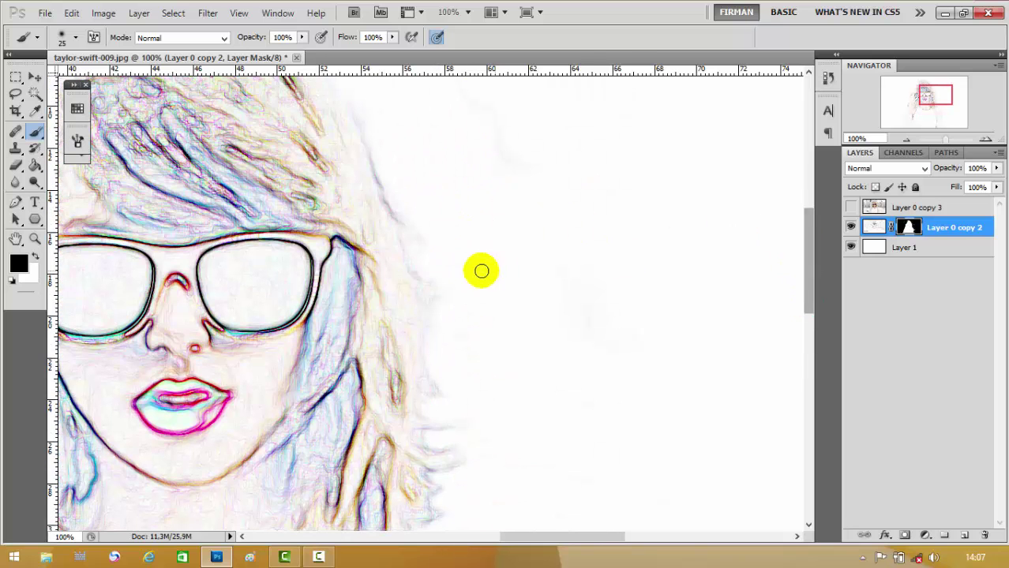
scroll(413, 222, "left", 3)
key("bracketright")
mouse_move(336, 275)
left_mouse_down()
mouse_move(276, 302)
mouse_move(328, 309)
mouse_move(355, 268)
left_mouse_up()
mouse_move(446, 264)
left_mouse_down()
mouse_move(480, 255)
mouse_move(449, 295)
mouse_move(479, 277)
left_mouse_up()
left_click_drag(803, 288, 804, 320)
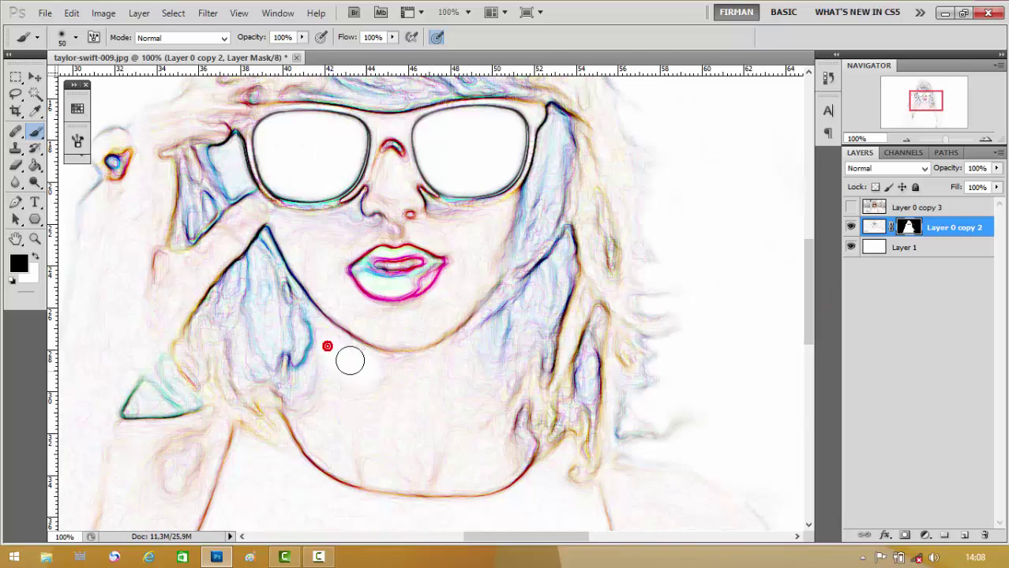
mouse_move(348, 356)
left_mouse_down()
mouse_move(466, 375)
mouse_move(489, 452)
mouse_move(519, 448)
mouse_move(504, 450)
mouse_move(499, 320)
left_mouse_up()
Step: With a 20 px brush, lighten the dark hair strands beside the neck
key("bracketleft")
key("bracketleft")
key("bracketleft")
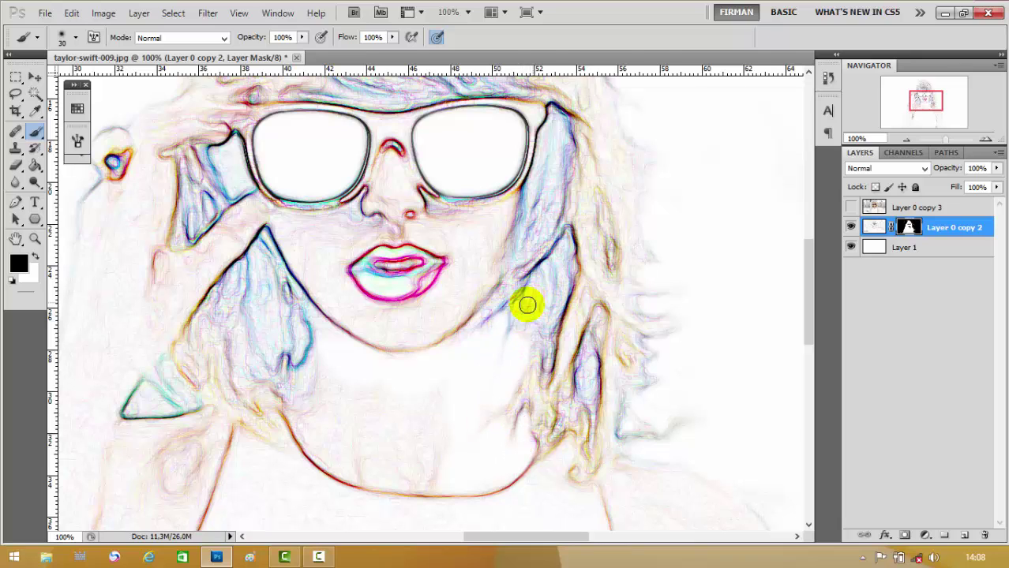
mouse_move(547, 276)
left_mouse_down()
mouse_move(560, 261)
mouse_move(538, 339)
left_mouse_up()
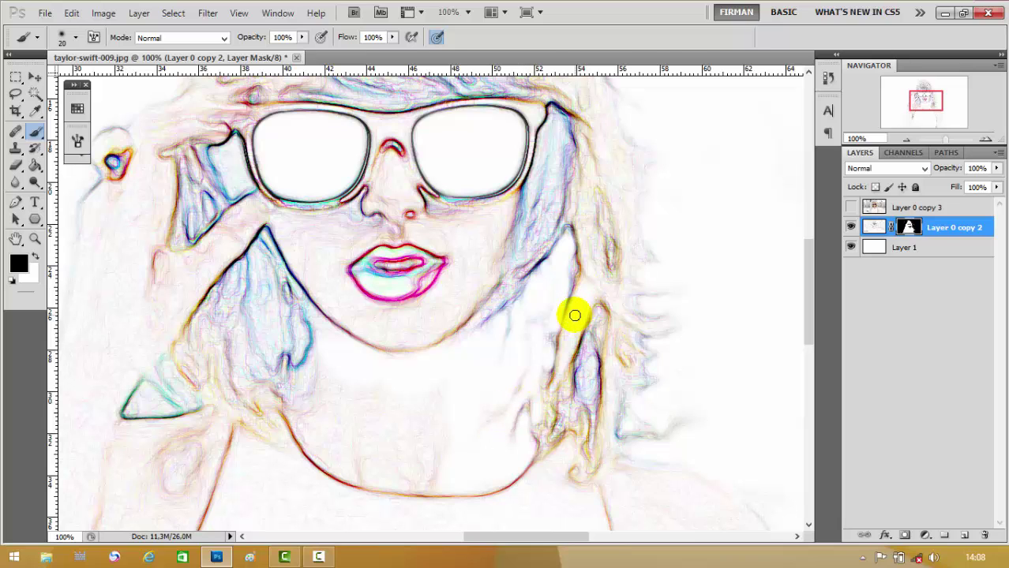
left_click_drag(572, 427, 597, 334)
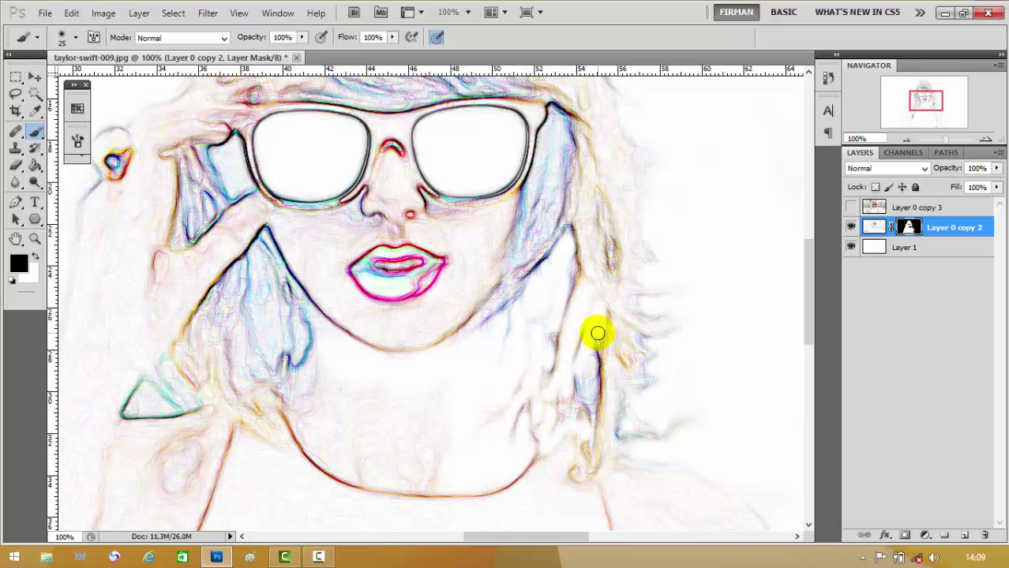
key("ctrl+minus")
Step: Whiten the lips, nostrils and nose-bridge lines using 100 px and 60 px brushes
key("ctrl+plus")
key("ctrl+plus")
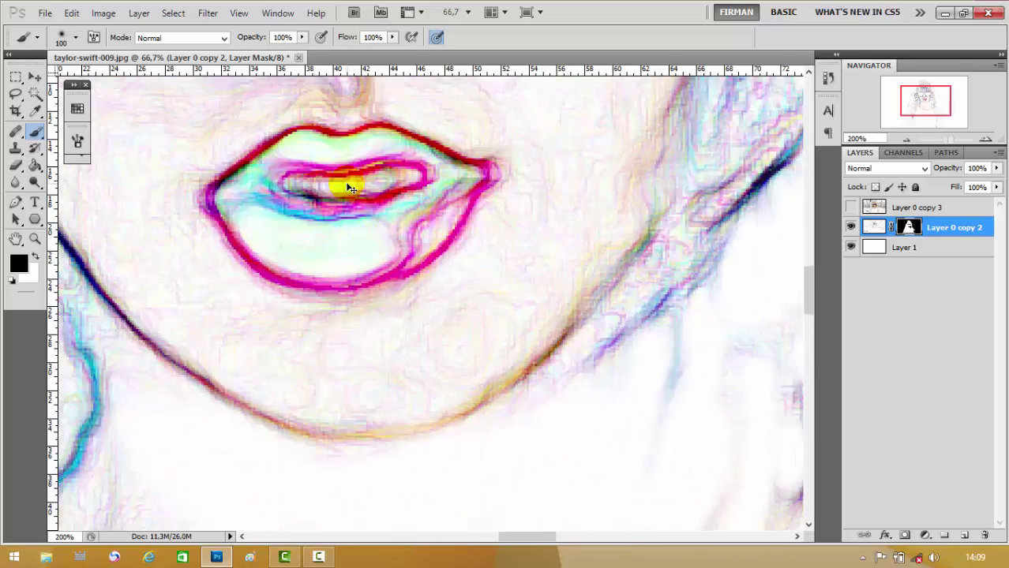
key("bracketright")
key("bracketright")
key("bracketright")
left_click_drag(326, 265, 388, 241)
key("bracketleft")
key("bracketleft")
key("bracketleft")
mouse_move(454, 312)
left_mouse_down()
mouse_move(513, 202)
mouse_move(551, 165)
left_mouse_up()
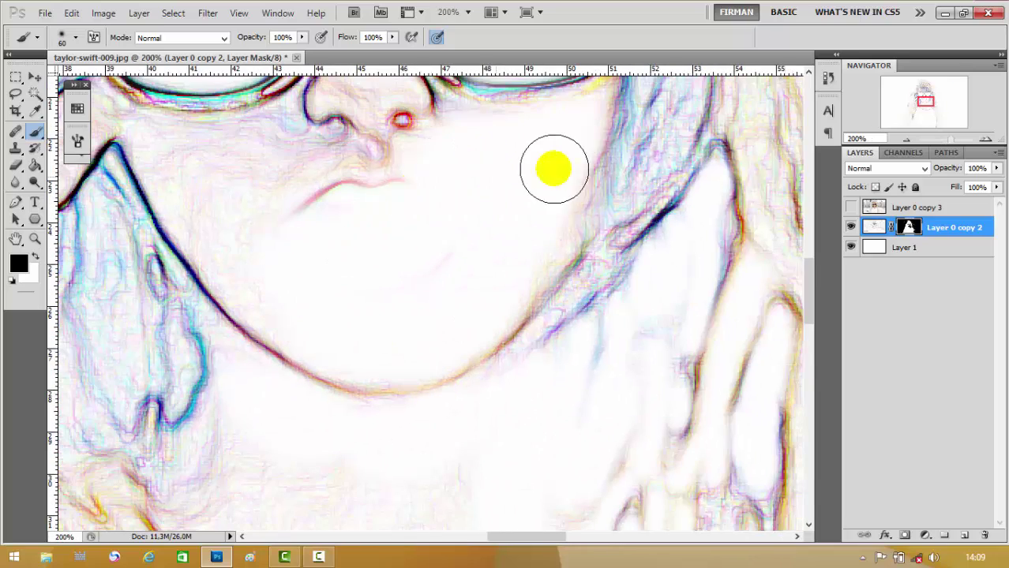
scroll(420, 306, "up", 3)
mouse_move(420, 306)
left_mouse_down()
mouse_move(427, 338)
mouse_move(420, 234)
mouse_move(367, 221)
mouse_move(360, 342)
mouse_move(475, 266)
mouse_move(579, 282)
left_mouse_up()
Step: Whiten the cheek, jaw and blue hair strands beside the right temple
key("bracketleft")
key("bracketleft")
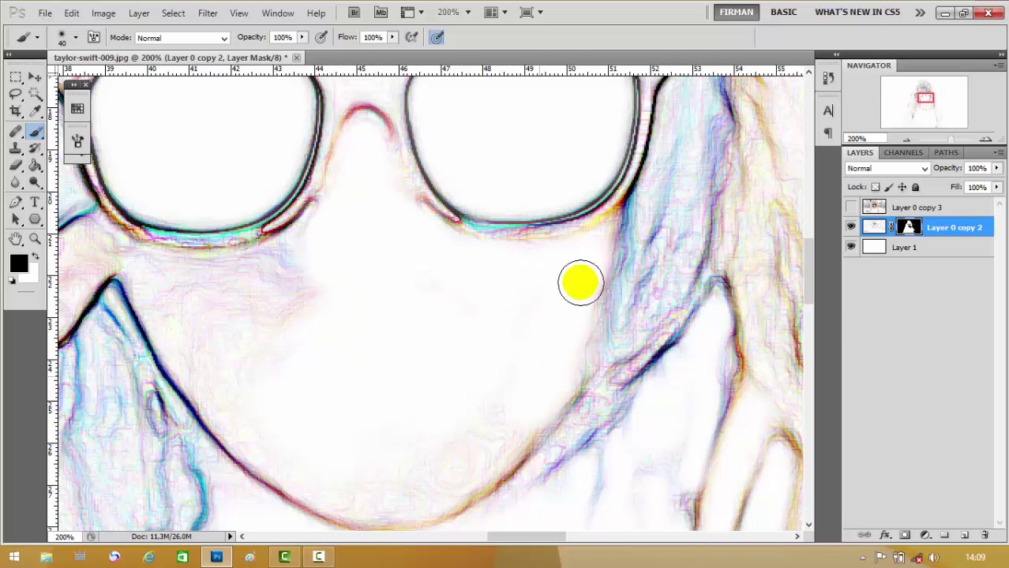
scroll(609, 460, "left", 3)
mouse_move(455, 252)
left_mouse_down()
mouse_move(349, 279)
mouse_move(409, 455)
left_mouse_up()
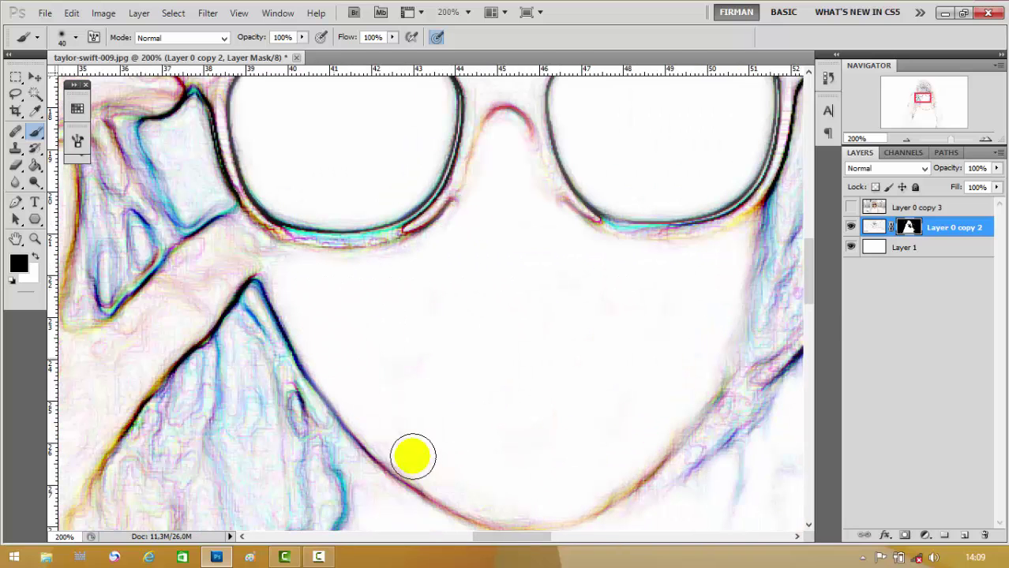
key("ctrl+minus")
left_click_drag(636, 214, 612, 273)
key("bracketleft")
key("bracketleft")
key("bracketleft")
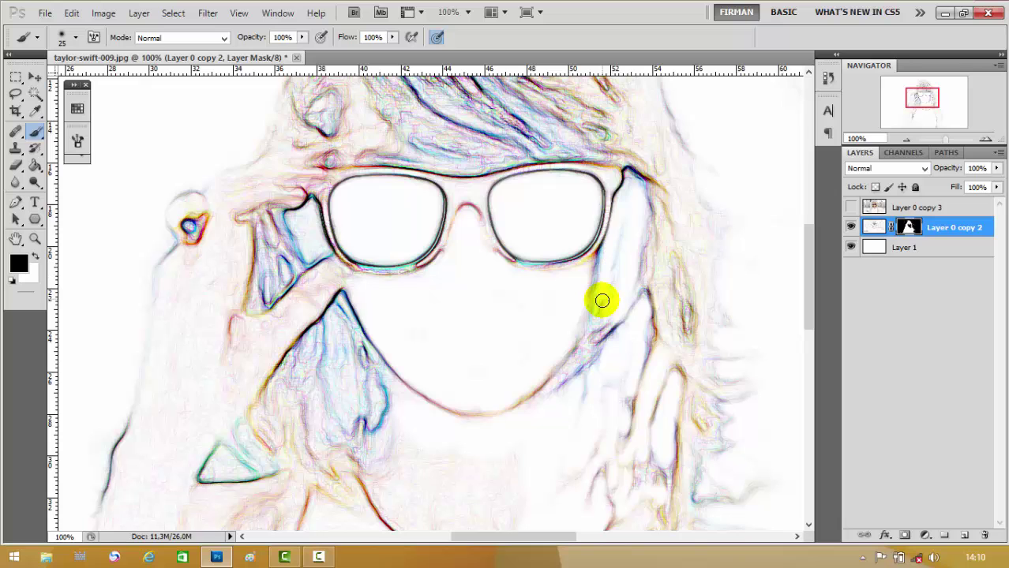
mouse_move(650, 194)
left_mouse_down()
mouse_move(666, 271)
mouse_move(698, 258)
mouse_move(692, 233)
left_mouse_up()
Step: Soften the glasses-frame edges, hinge and bridge with a 9 px brush
scroll(466, 195, "up", 1)
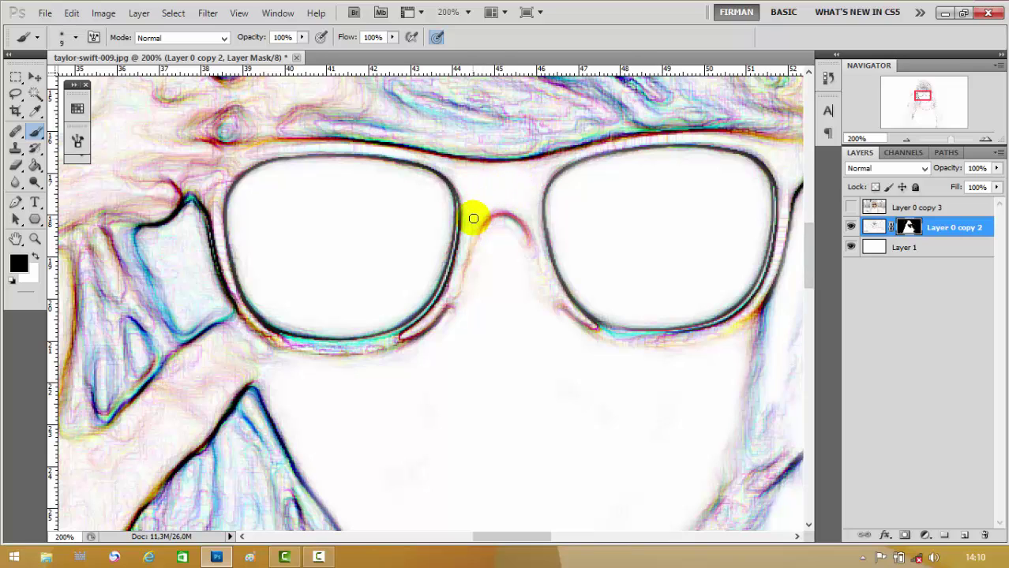
key("bracketleft")
key("bracketleft")
left_click_drag(217, 238, 291, 303)
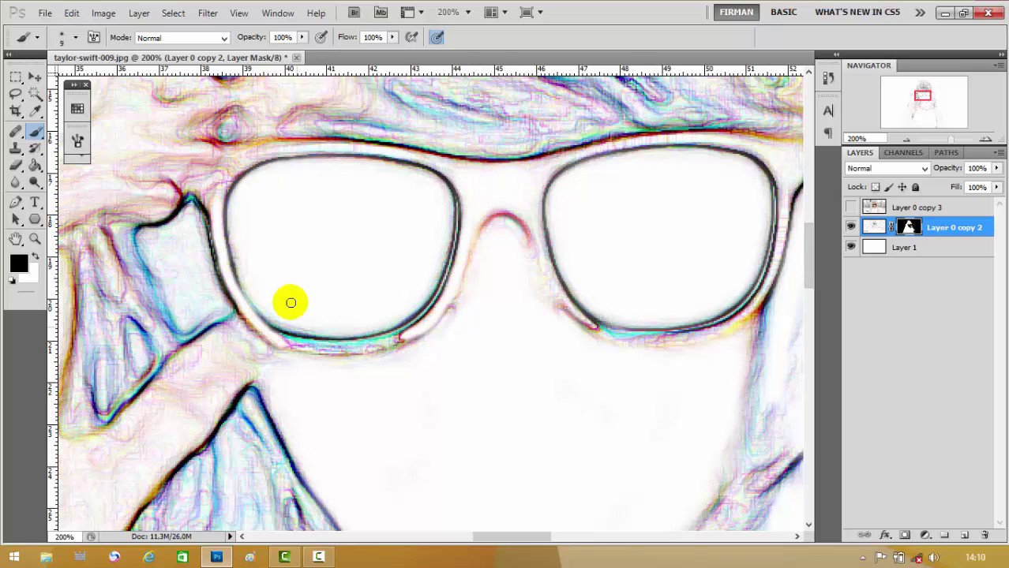
mouse_move(189, 182)
left_mouse_down()
mouse_move(271, 154)
mouse_move(404, 154)
left_mouse_up()
mouse_move(500, 171)
left_mouse_down()
mouse_move(590, 334)
mouse_move(707, 337)
left_mouse_up()
left_click_drag(765, 287, 782, 183)
scroll(597, 394, "right", 3)
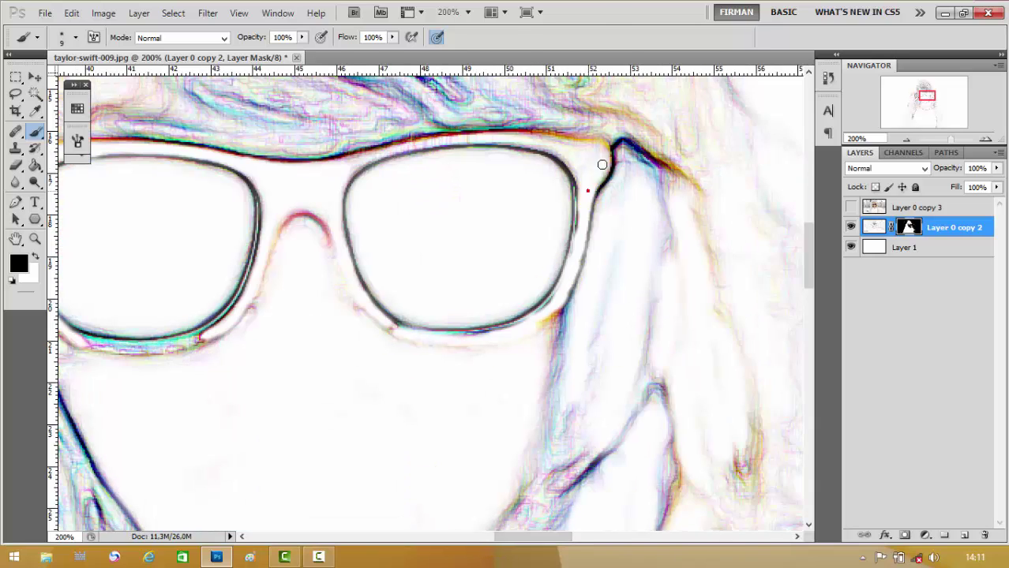
mouse_move(449, 142)
left_mouse_down()
mouse_move(597, 174)
mouse_move(493, 139)
left_mouse_up()
scroll(361, 159, "left", 3)
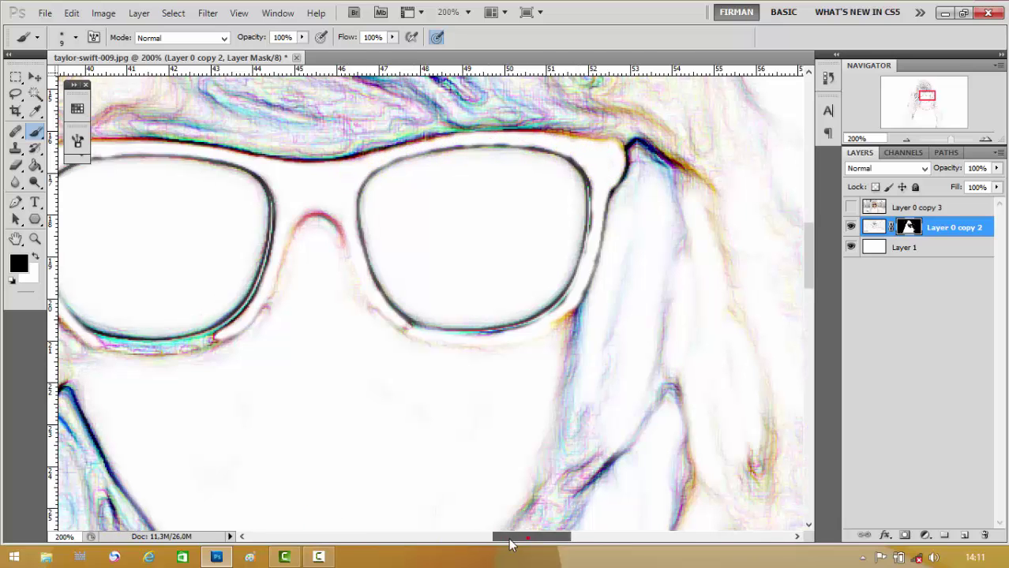
Step: Lighten the mask over the head top, hand, jaw and right cheek
key("ctrl+minus")
key("ctrl+minus")
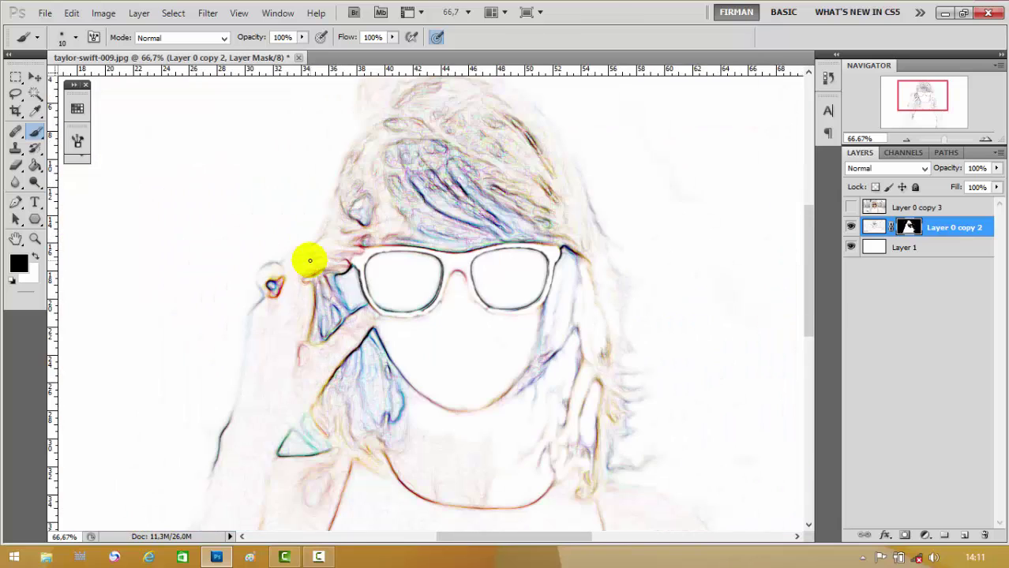
mouse_move(462, 107)
left_mouse_down()
mouse_move(529, 155)
mouse_move(401, 127)
mouse_move(470, 217)
mouse_move(416, 140)
mouse_move(458, 233)
mouse_move(455, 158)
mouse_move(496, 199)
mouse_move(398, 111)
mouse_move(381, 208)
mouse_move(304, 348)
left_mouse_up()
scroll(789, 236, "up", 2)
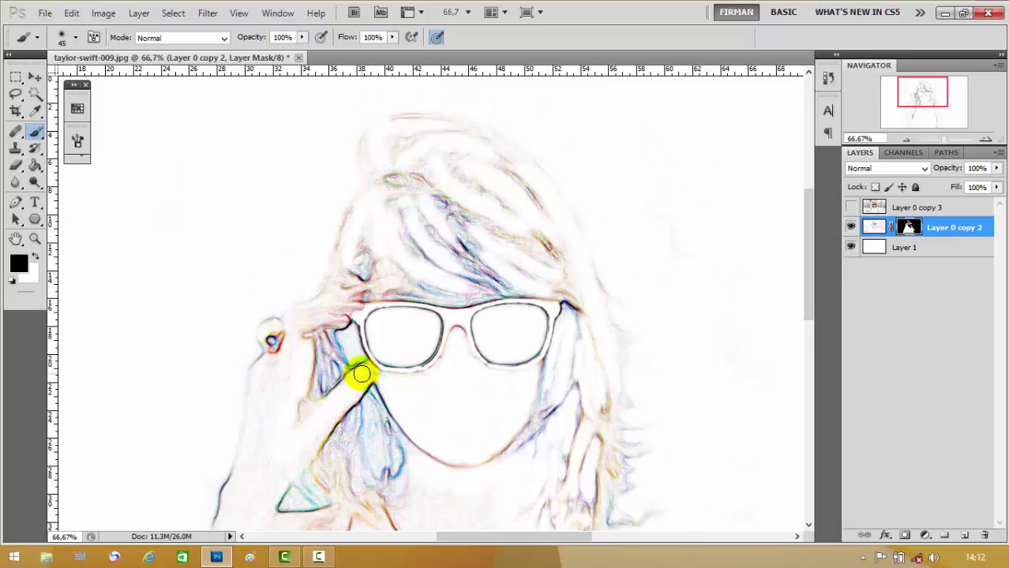
mouse_move(359, 372)
left_mouse_down()
mouse_move(351, 349)
mouse_move(536, 421)
left_mouse_up()
mouse_move(512, 455)
left_mouse_down()
mouse_move(470, 465)
mouse_move(401, 459)
mouse_move(488, 463)
mouse_move(335, 459)
mouse_move(317, 318)
mouse_move(391, 273)
left_mouse_up()
left_click_drag(508, 243, 443, 202)
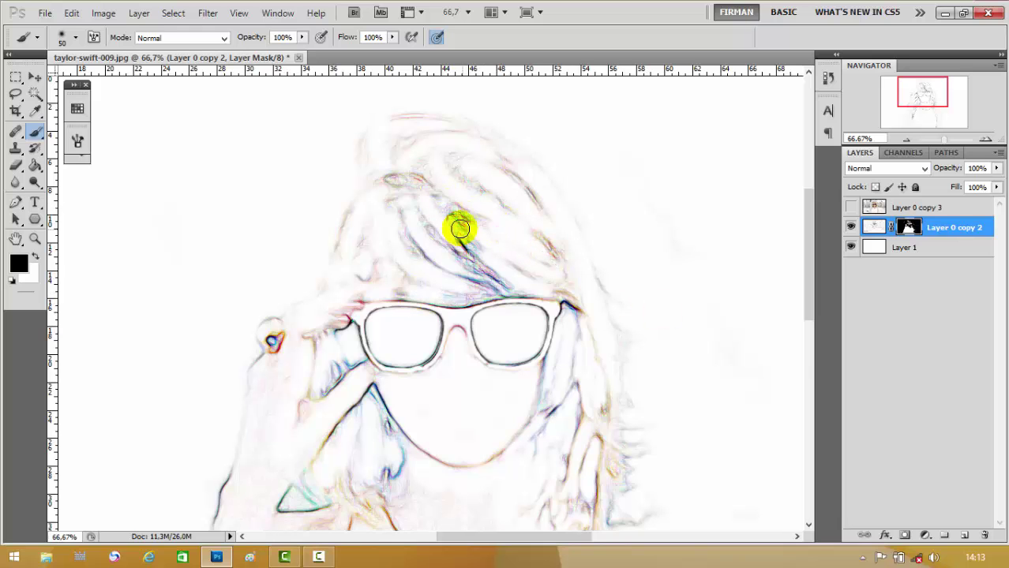
scroll(460, 228, "down", 1)
scroll(379, 347, "down", 3)
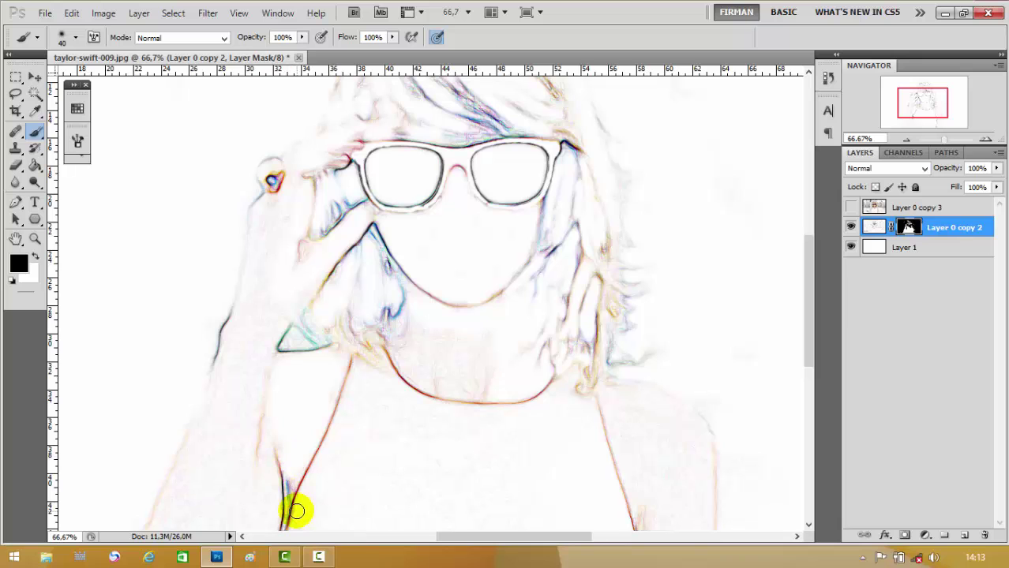
Step: Whiten the neck up to the chin with a 70 px brush
left_click_drag(296, 511, 353, 358)
key("bracketright")
key("bracketright")
key("bracketright")
left_click_drag(457, 355, 486, 333)
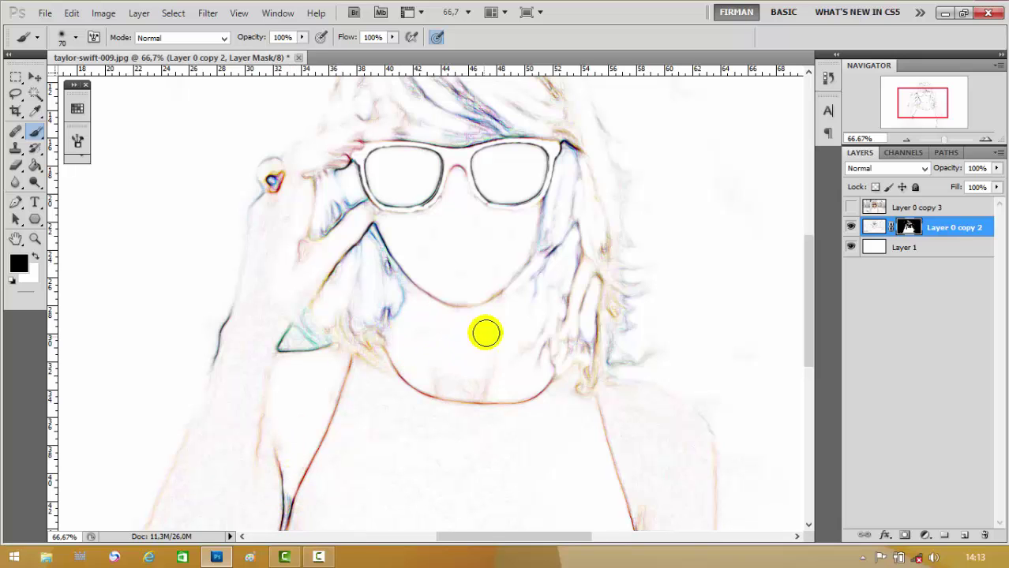
scroll(688, 219, "down", 3)
mouse_move(687, 219)
left_mouse_down()
mouse_move(650, 193)
mouse_move(663, 410)
left_mouse_up()
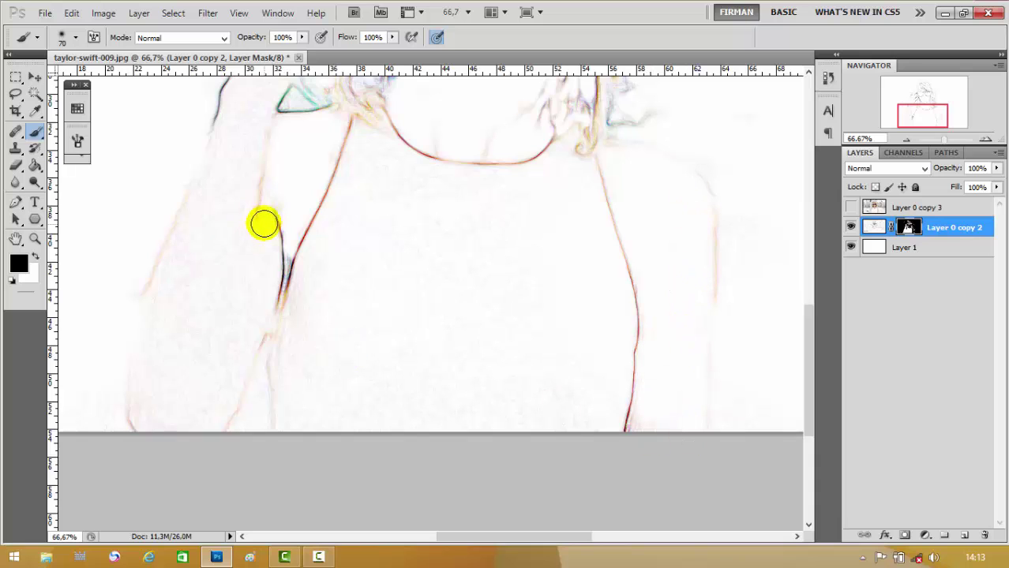
Step: Touch up the mask along the left arm's edge with a slightly smaller brush
mouse_move(264, 224)
left_mouse_down()
mouse_move(221, 187)
mouse_move(245, 300)
left_mouse_up()
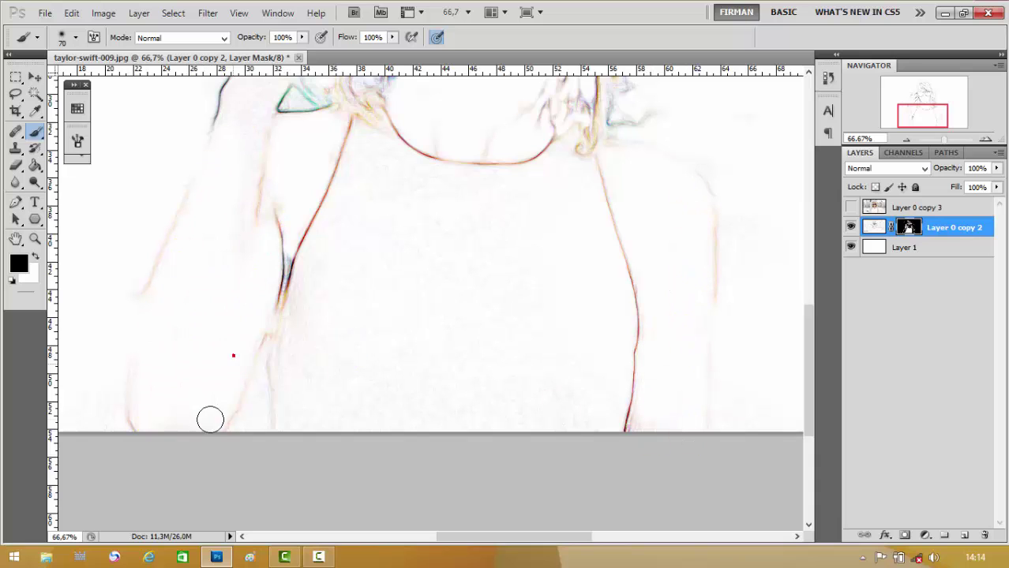
left_click_drag(200, 240, 521, 253)
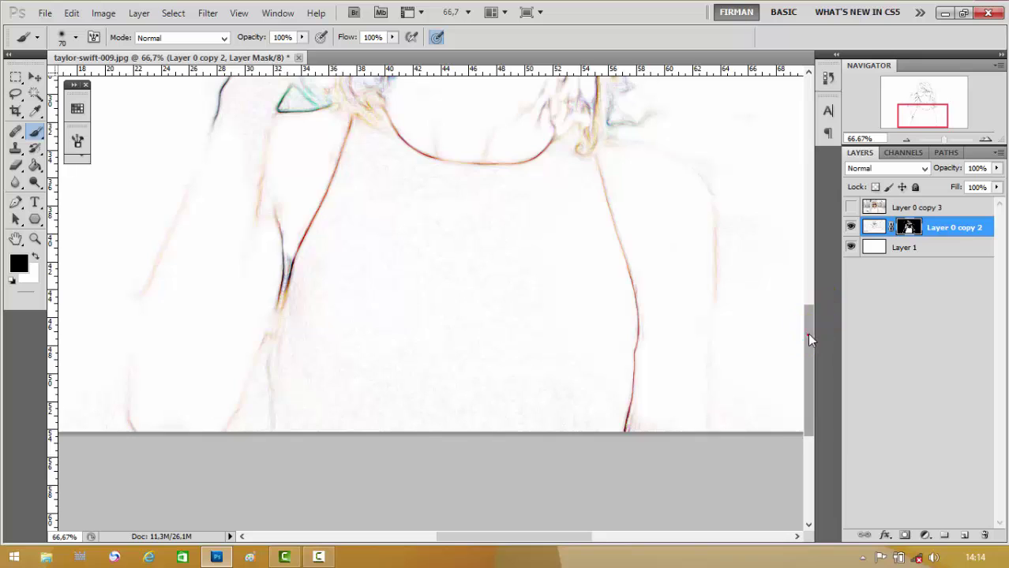
left_click_drag(807, 333, 807, 294)
mouse_move(301, 292)
left_mouse_down()
mouse_move(229, 286)
mouse_move(246, 276)
mouse_move(271, 221)
mouse_move(307, 178)
left_mouse_up()
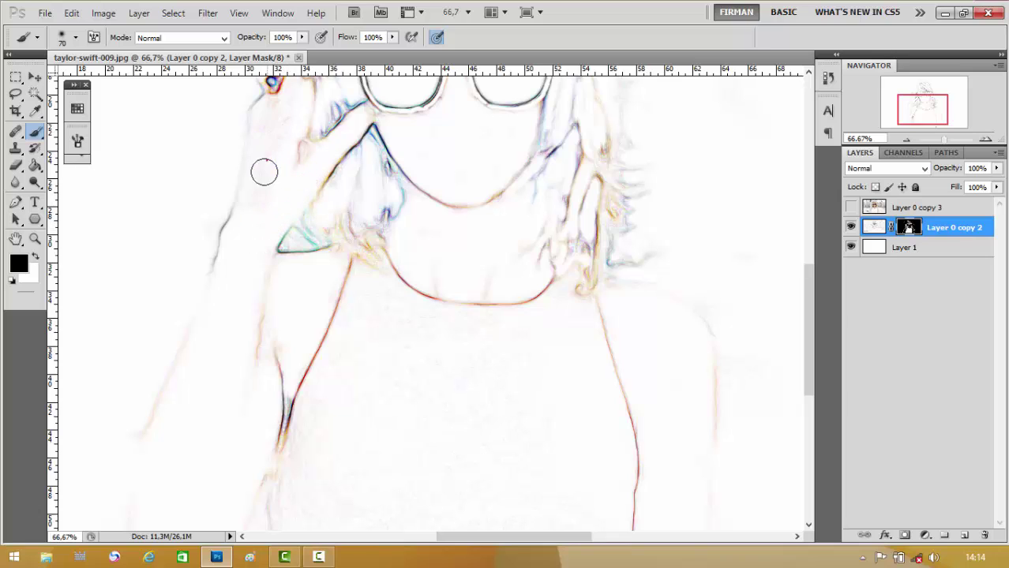
mouse_move(243, 226)
left_mouse_down()
mouse_move(291, 340)
mouse_move(287, 301)
left_mouse_up()
key("bracketleft")
mouse_move(264, 349)
left_mouse_down()
mouse_move(266, 388)
mouse_move(273, 333)
mouse_move(347, 412)
mouse_move(399, 277)
mouse_move(416, 286)
mouse_move(439, 266)
left_mouse_up()
key("ctrl+minus")
key("ctrl+minus")
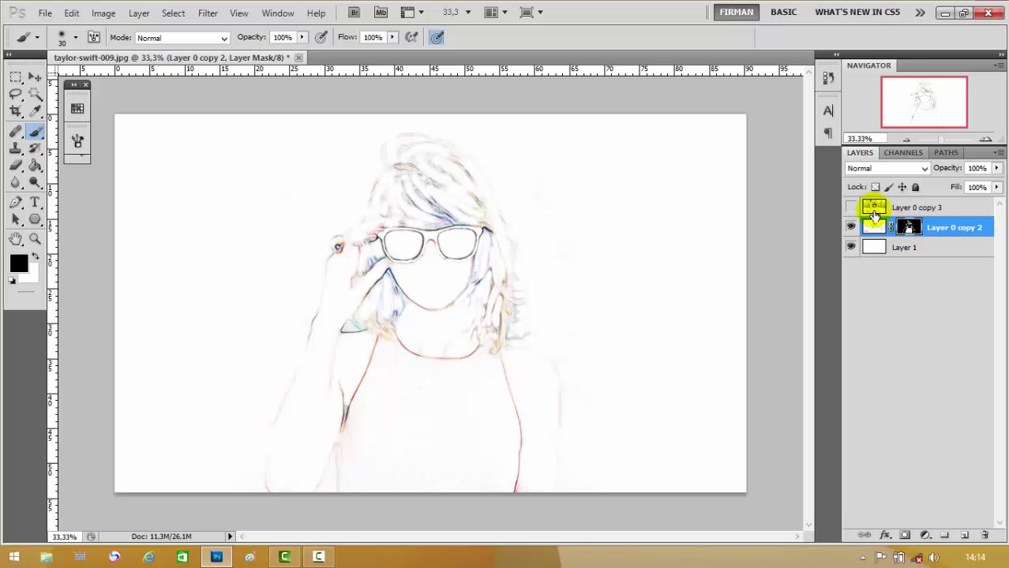
Step: Show Layer 0 copy 3 and give it a Hide All layer mask
left_click(874, 209)
left_click(853, 208)
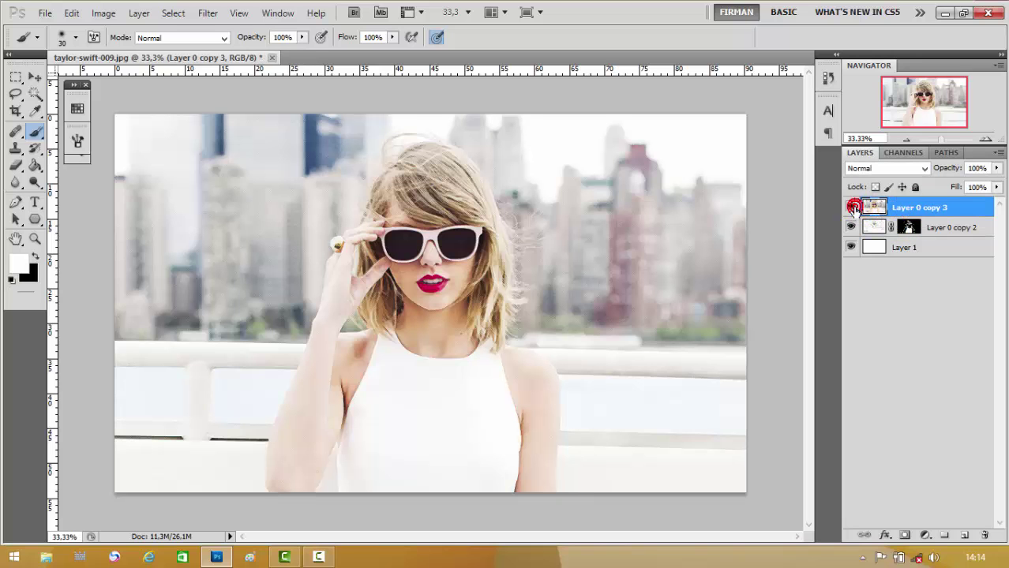
left_click(140, 14)
mouse_move(165, 127)
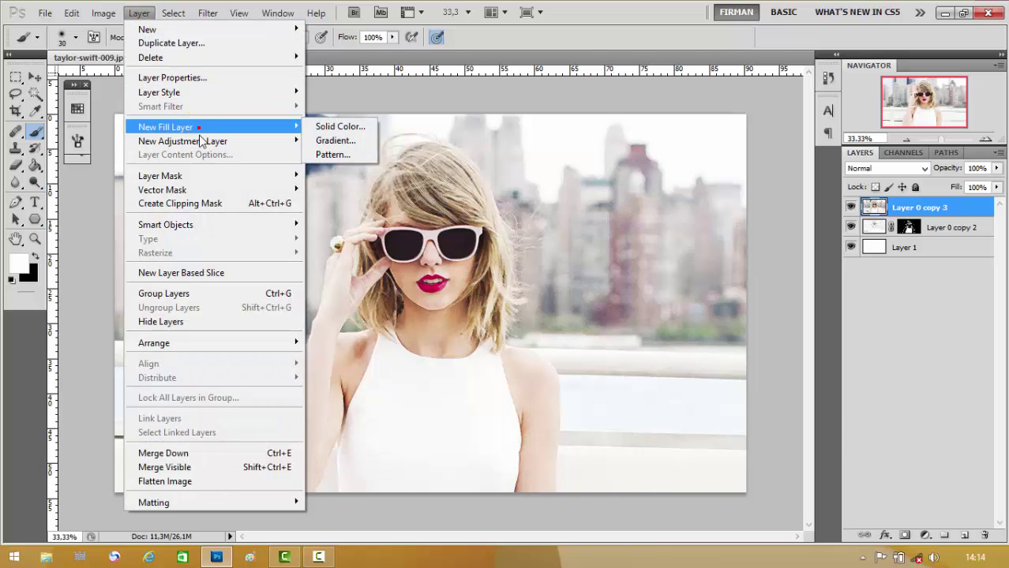
left_click(198, 172)
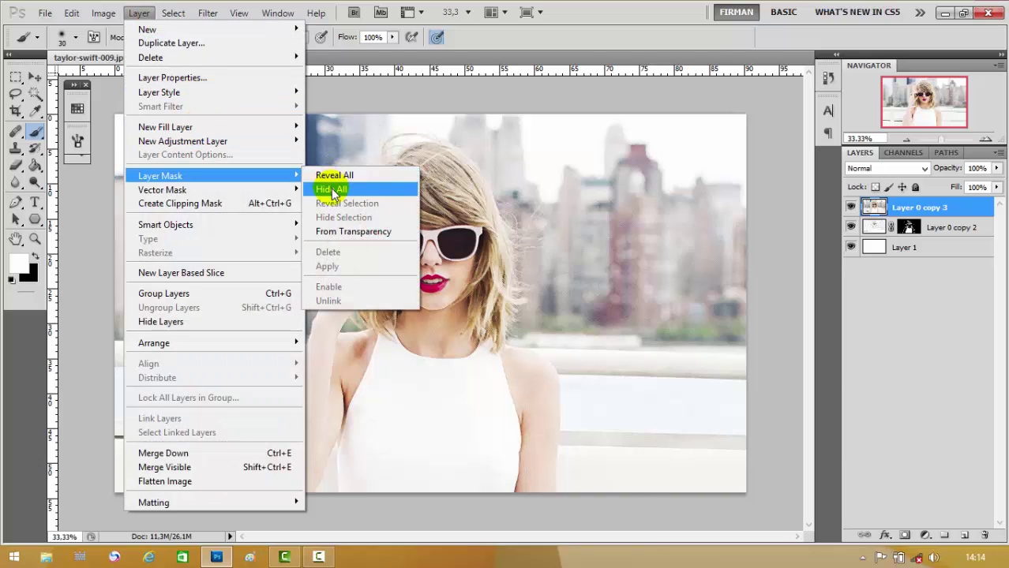
left_click(331, 189)
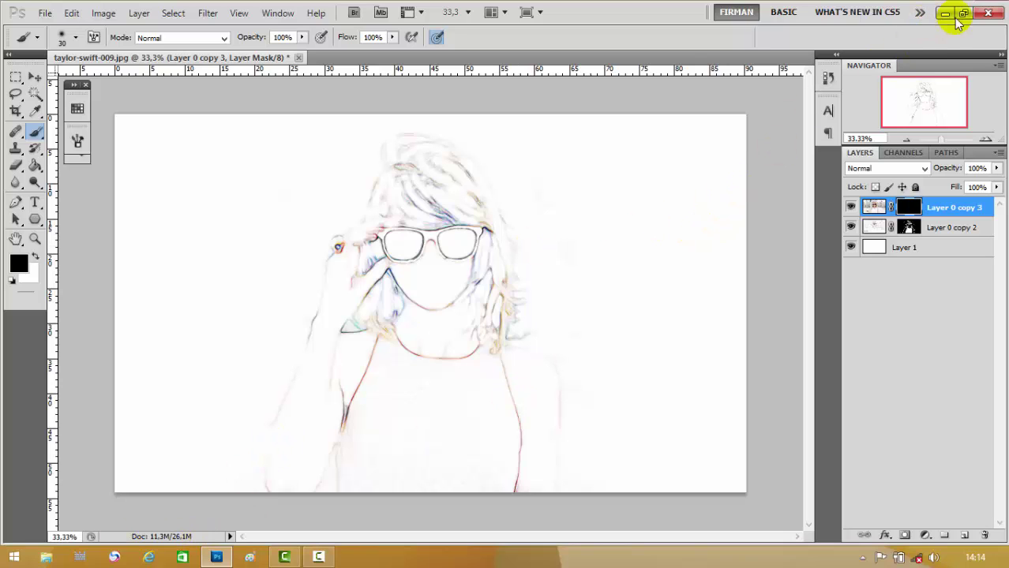
left_click(75, 37)
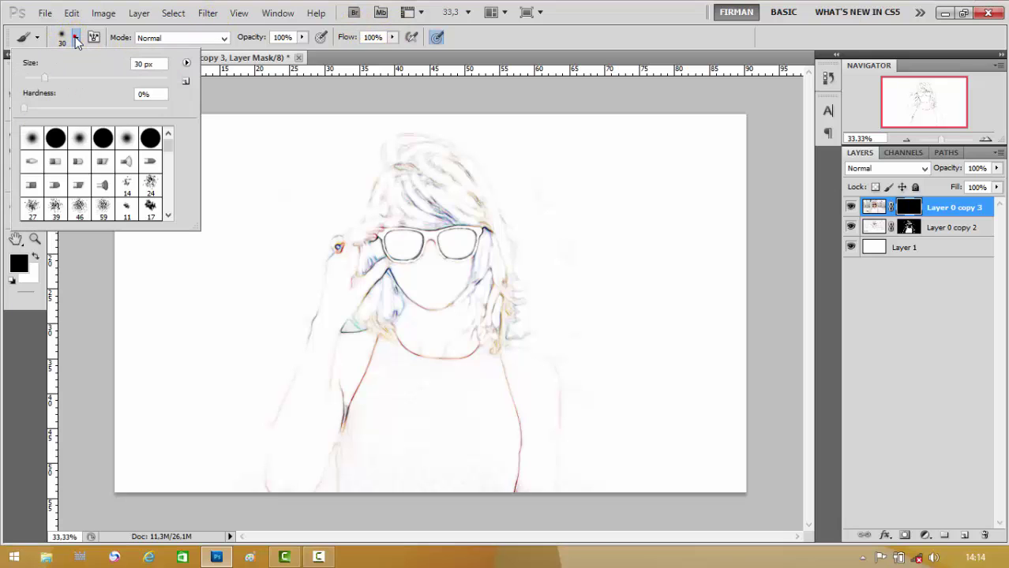
Step: Type a note in Notepad about using the watercolour brush, then delete it and close Notepad
left_click(945, 13)
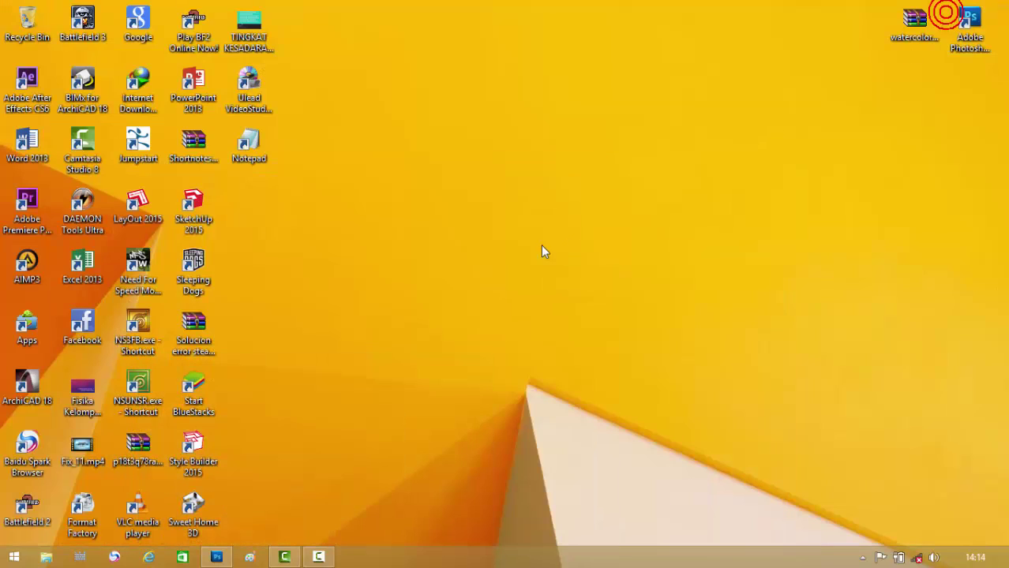
double_click(249, 142)
type("cara nih kaya gini")
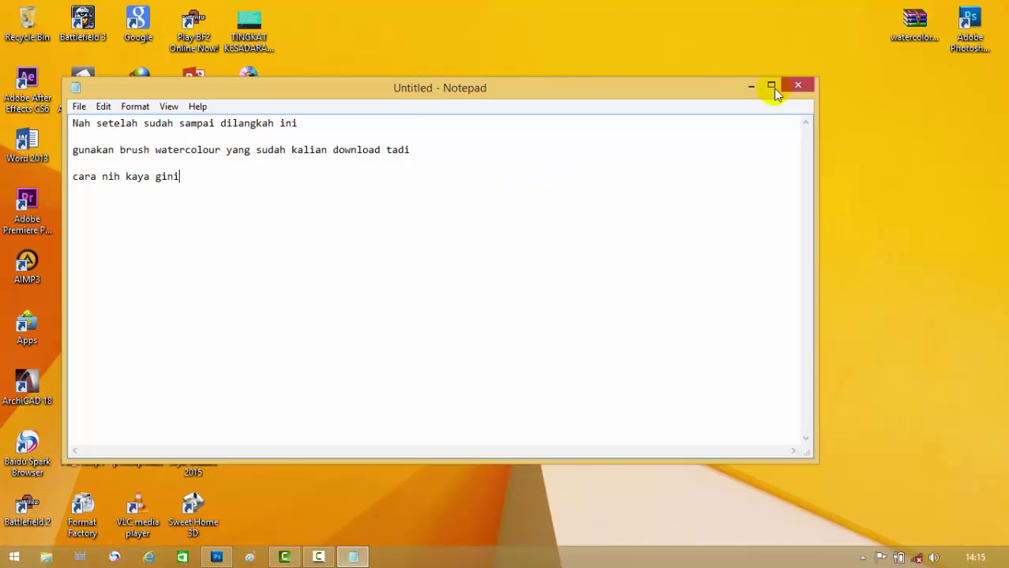
key("ctrl+a")
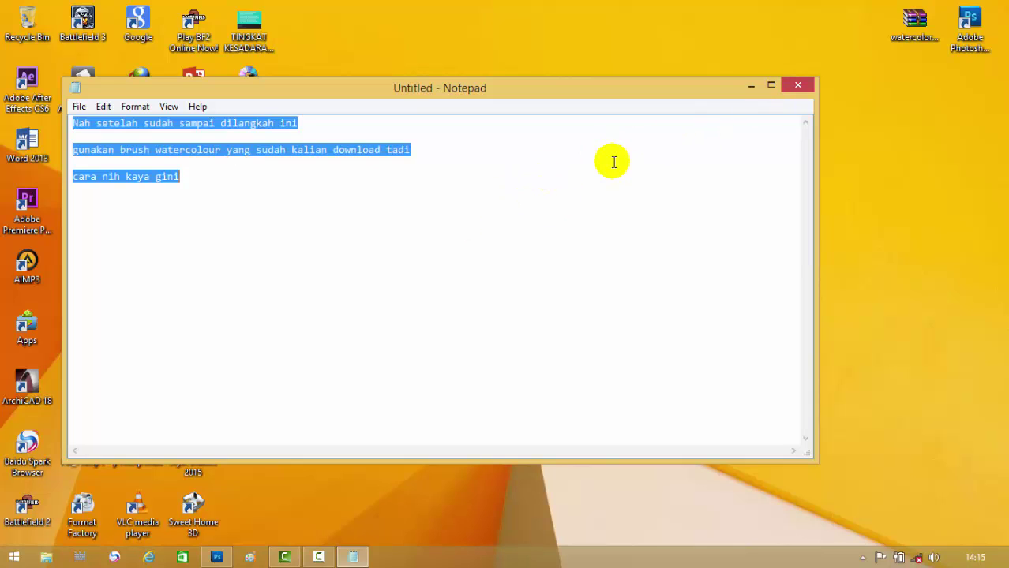
key("Delete")
left_click(798, 86)
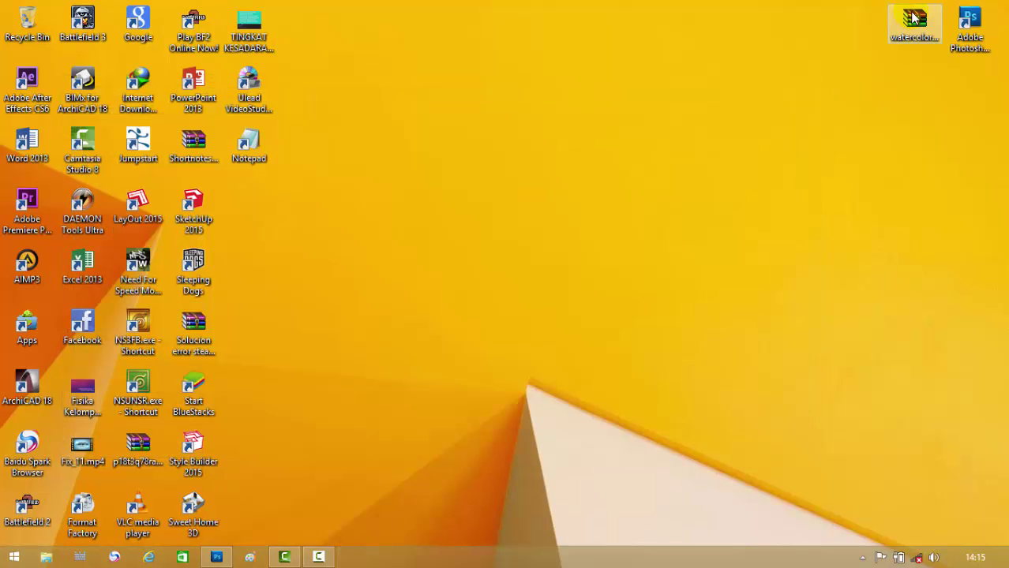
Step: Extract the zip to watercolor_brushes_by_mcbadshoes and move the folder to the desktop's top right
left_click(914, 17)
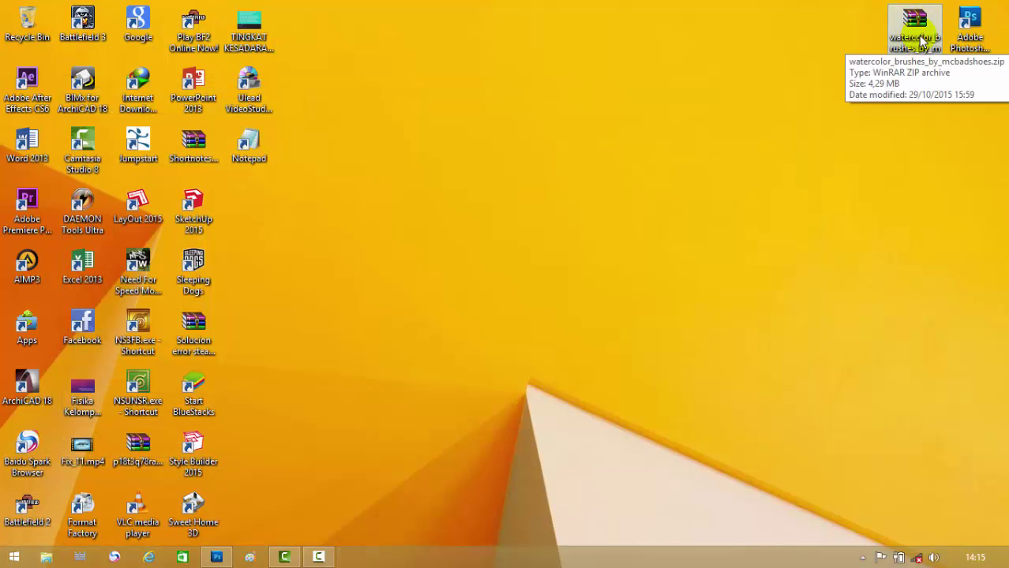
right_click(914, 37)
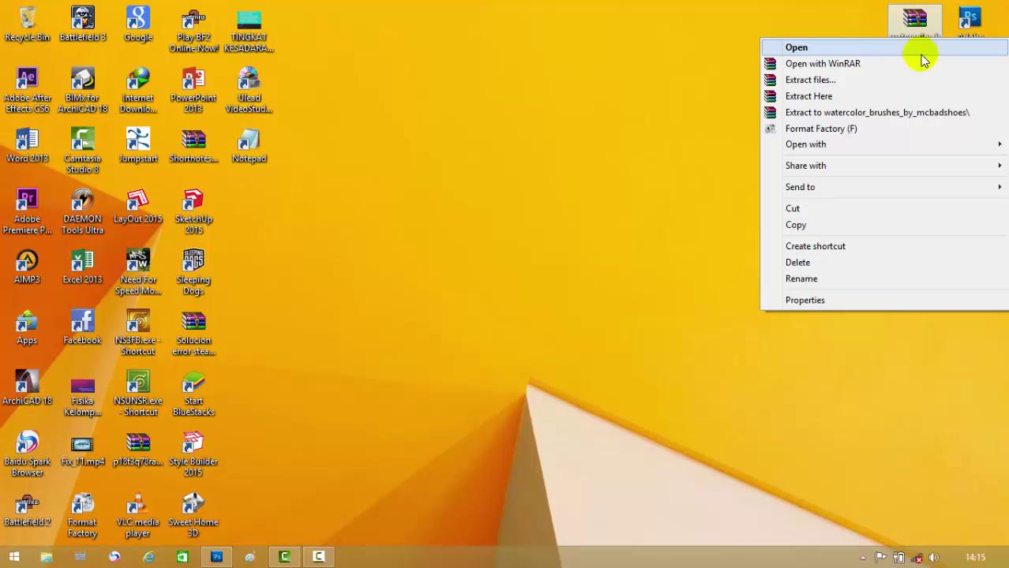
left_click(898, 113)
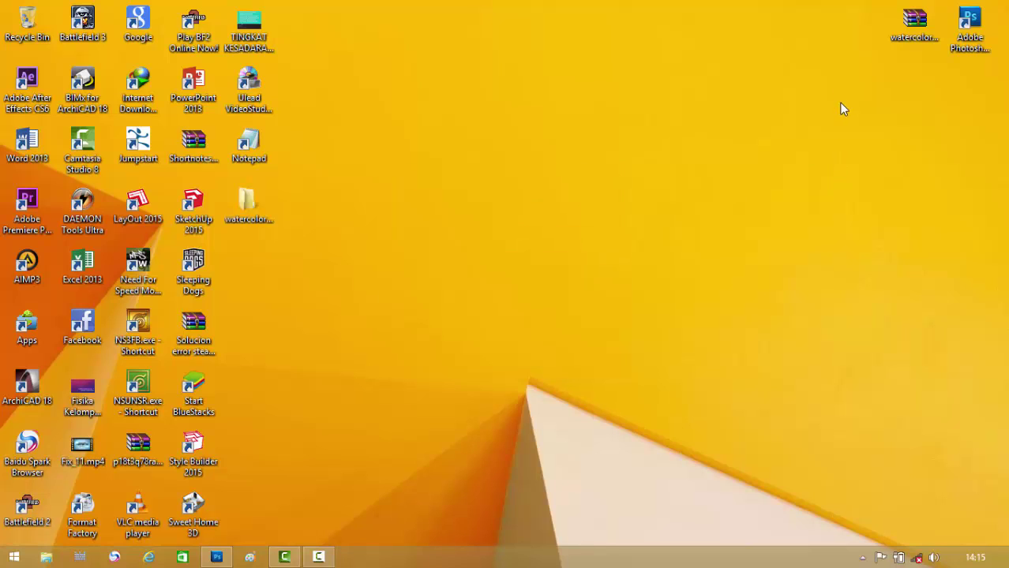
left_click_drag(260, 206, 685, 116)
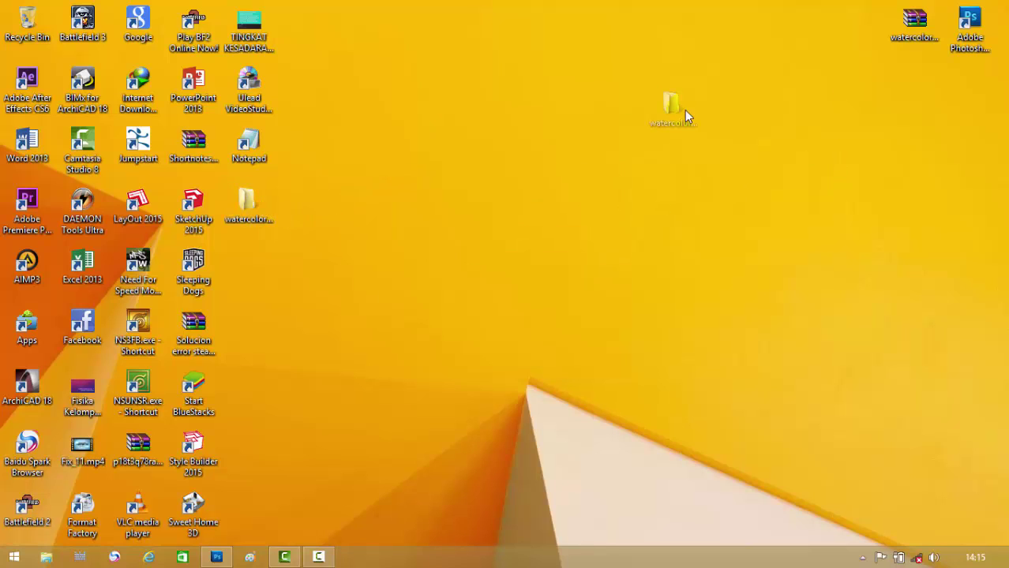
left_click_drag(910, 85, 930, 95)
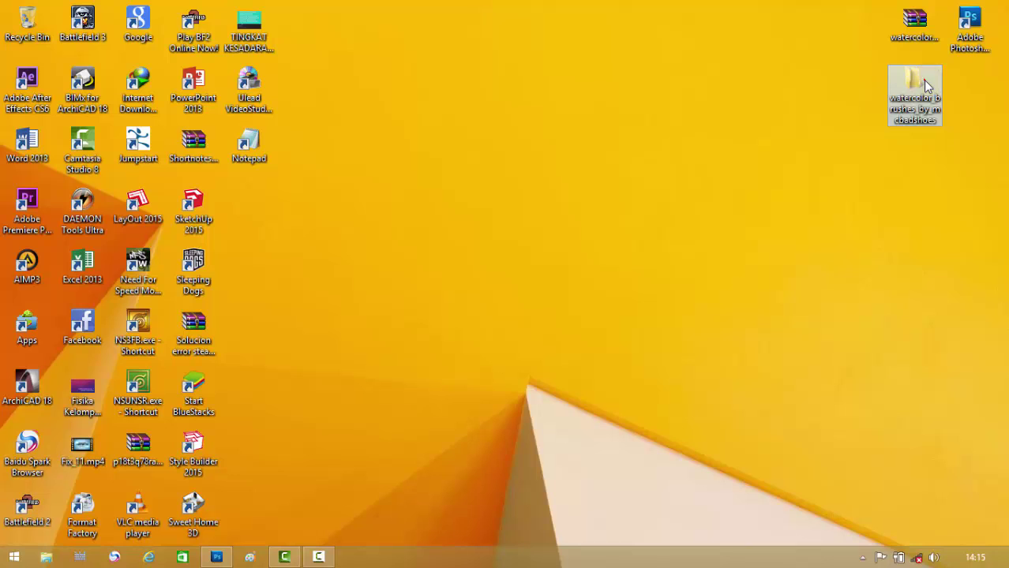
Step: Open the folder, select Mcbad - watercolor.abr and return to Photoshop
double_click(924, 86)
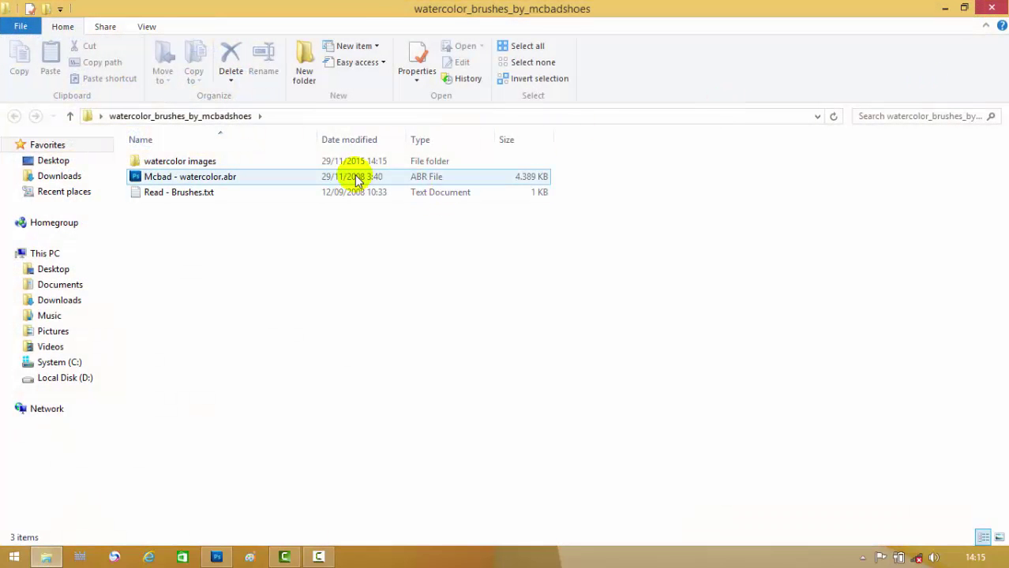
left_click(236, 182)
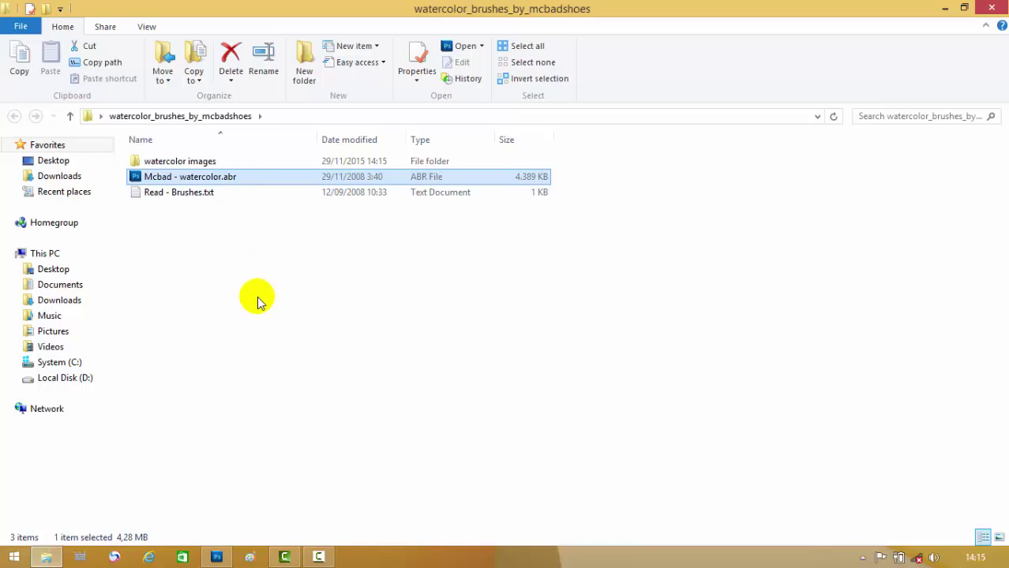
left_click(218, 559)
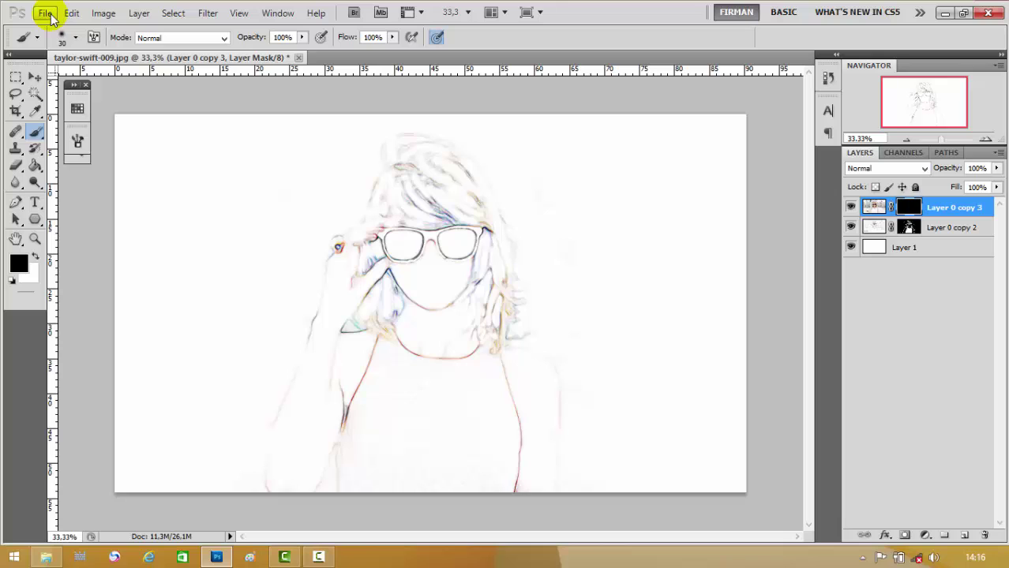
Step: Load Mcbad - watercolor.abr from Desktop > watercolor_brushes_by_mcbadshoes into the brush presets
left_click(75, 39)
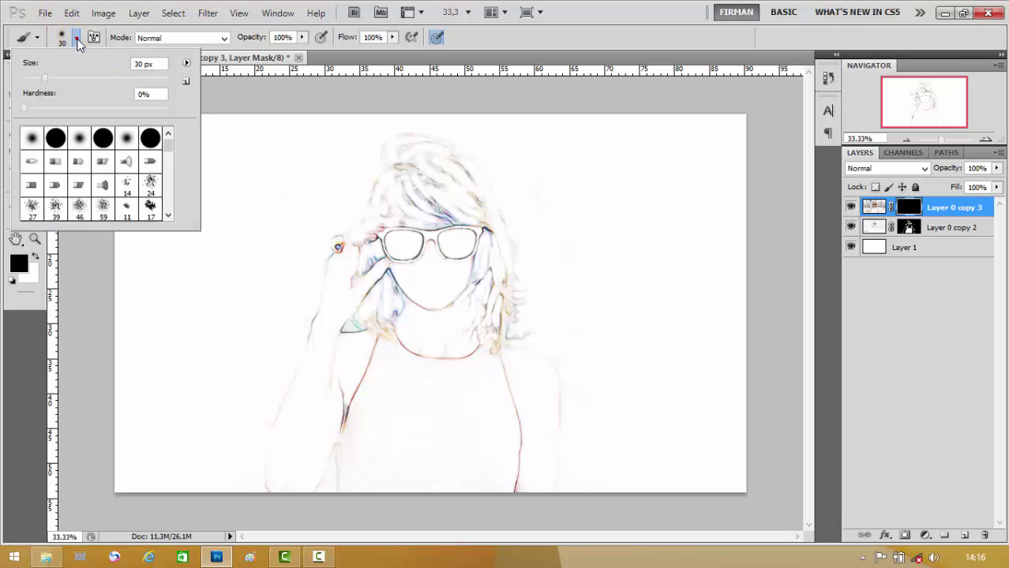
left_click(186, 64)
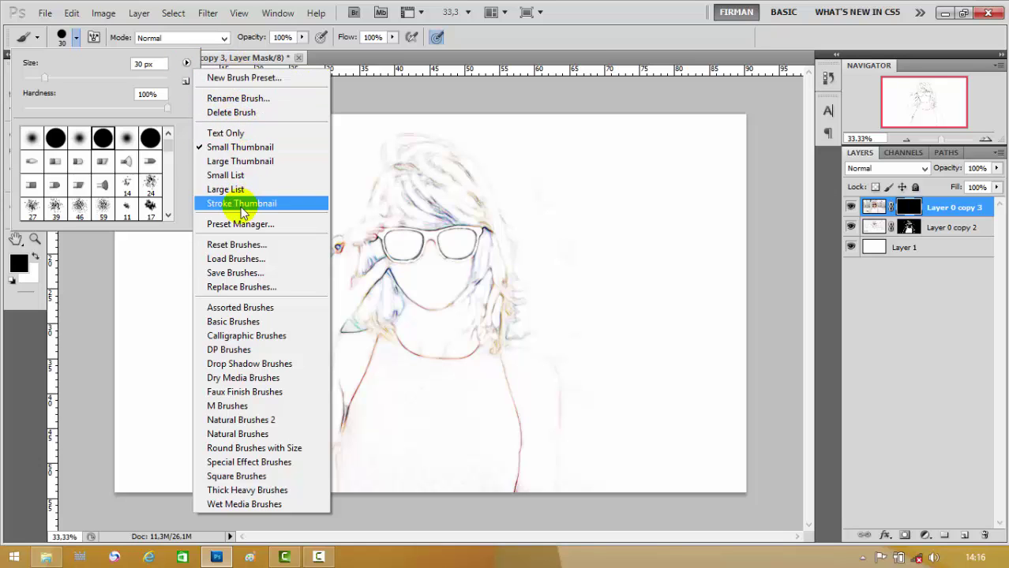
left_click(237, 259)
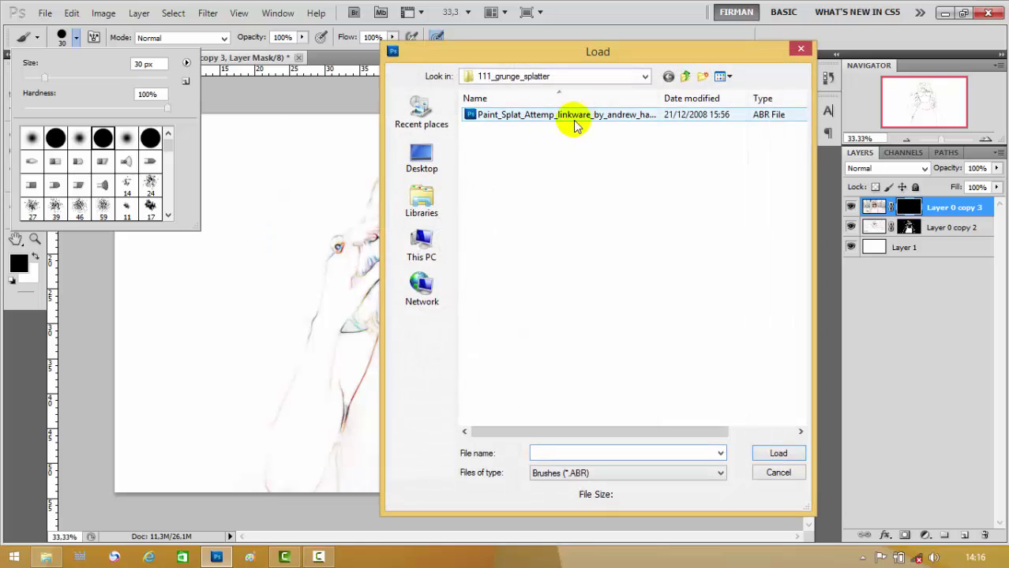
left_click(645, 76)
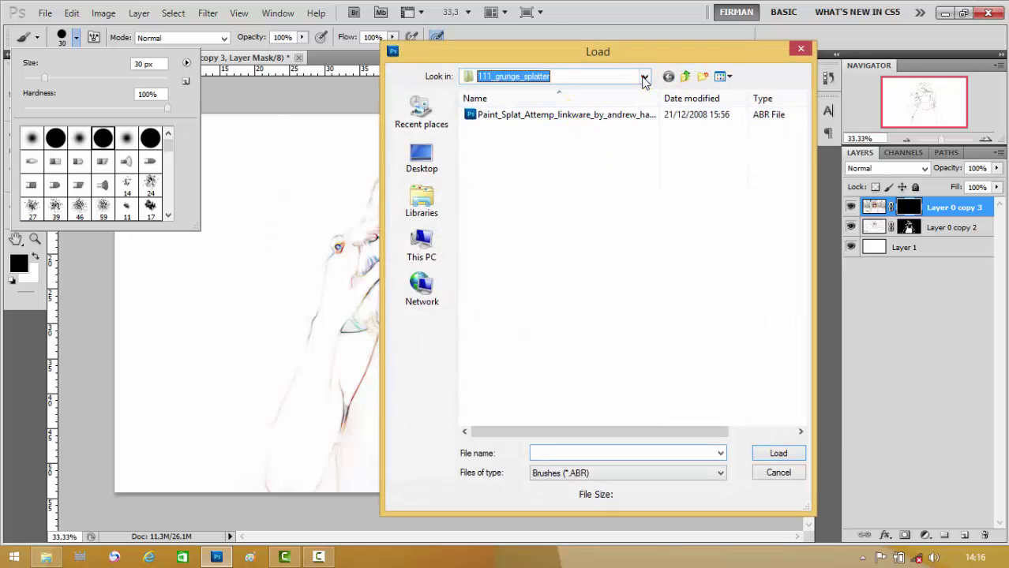
left_click(421, 158)
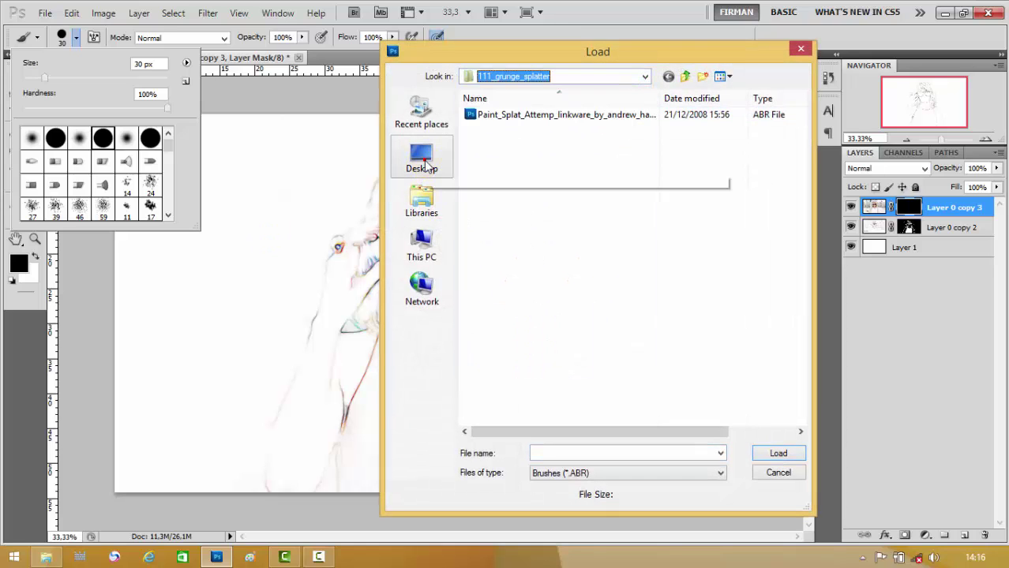
left_click(422, 158)
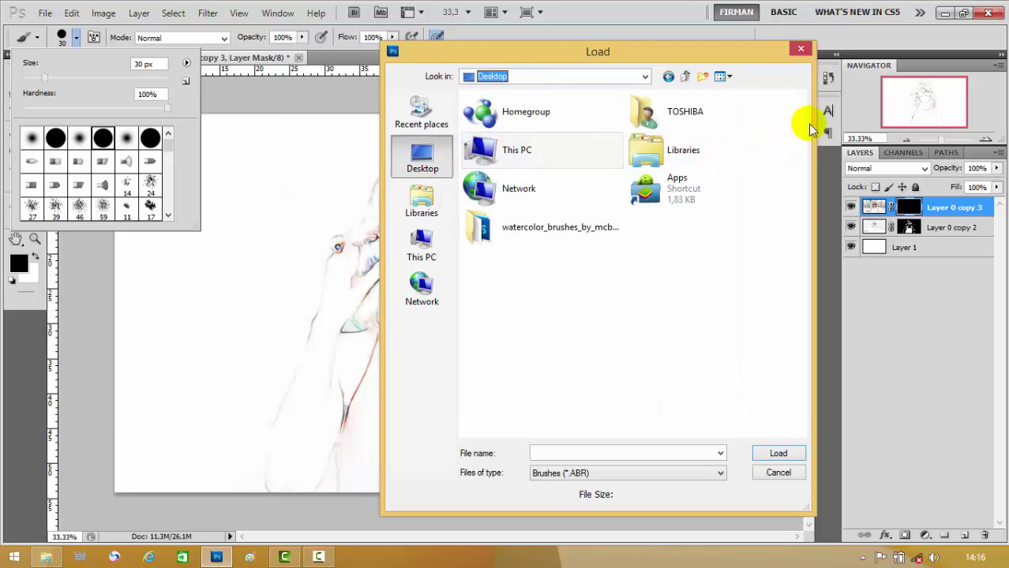
left_click(577, 231)
double_click(577, 232)
left_click(547, 132)
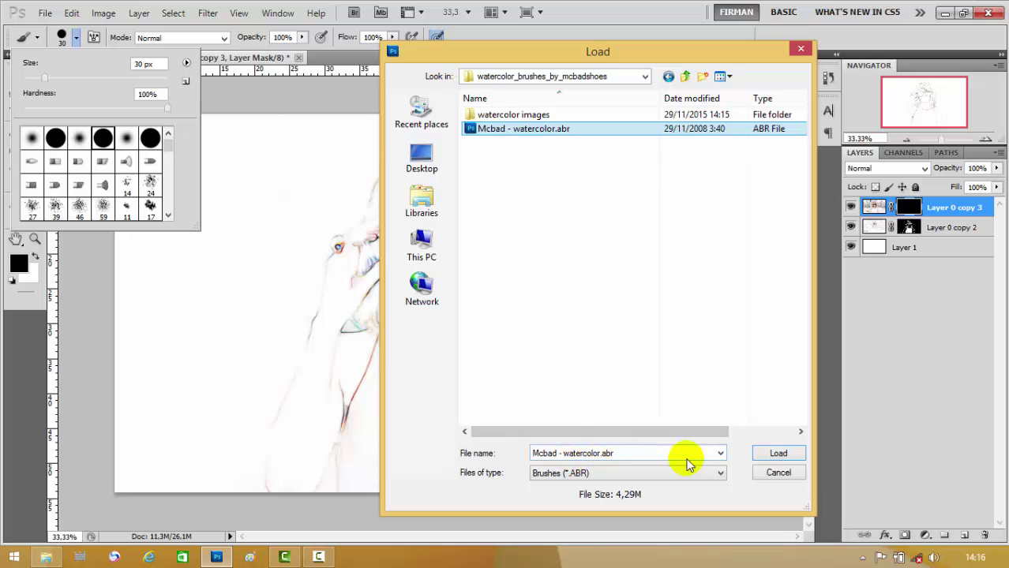
left_click(778, 453)
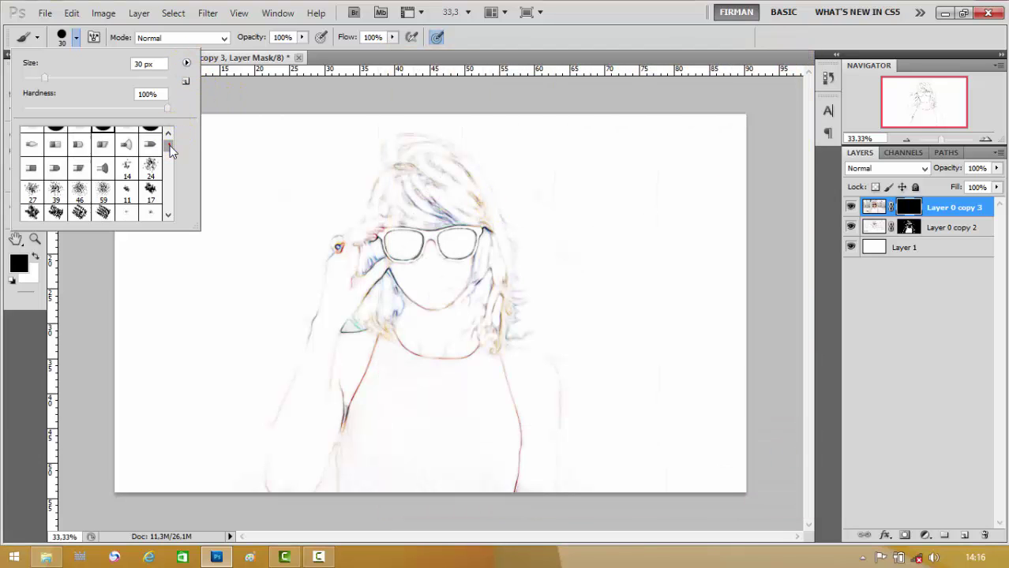
mouse_move(171, 142)
left_mouse_down()
mouse_move(166, 209)
mouse_move(169, 163)
mouse_move(168, 184)
left_mouse_up()
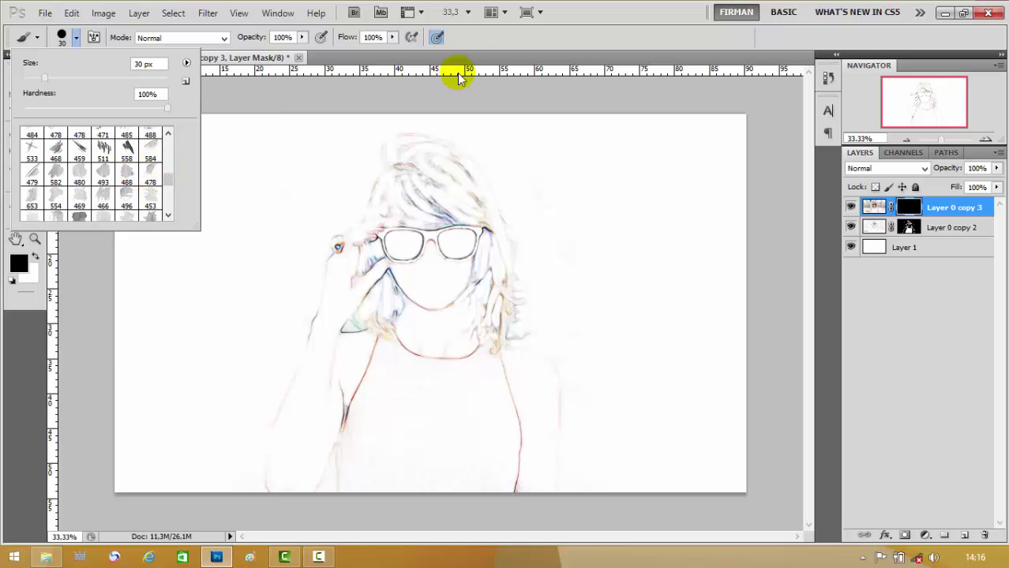
Step: Choose the 488 px watercolour brush and make white the foreground colour
left_click(127, 172)
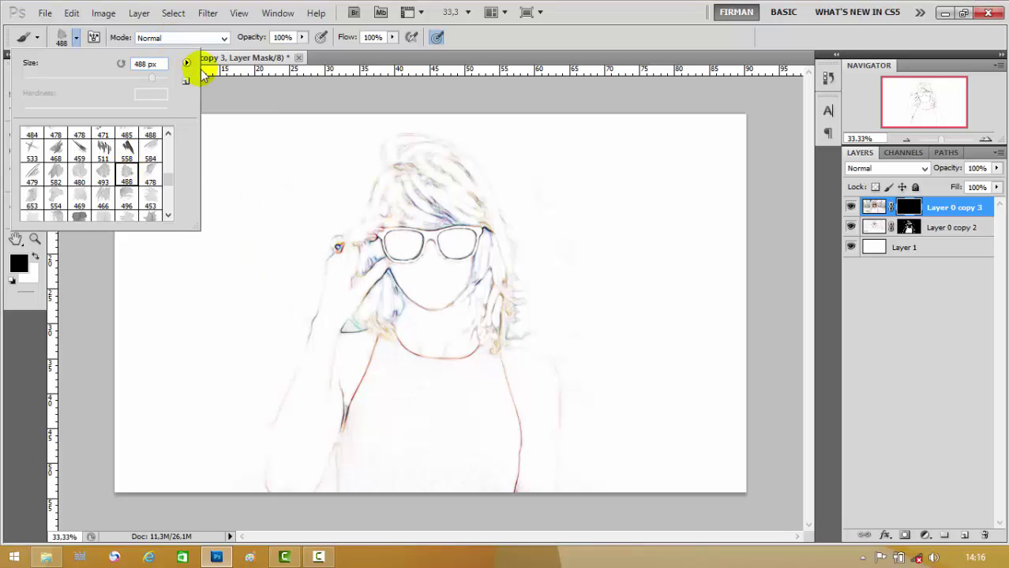
left_click(550, 53)
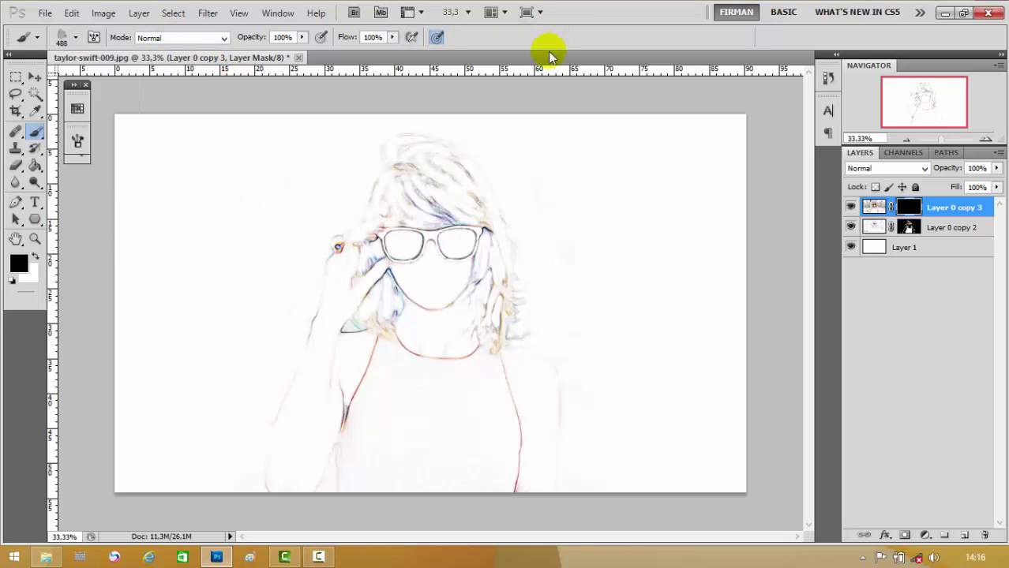
left_click(35, 256)
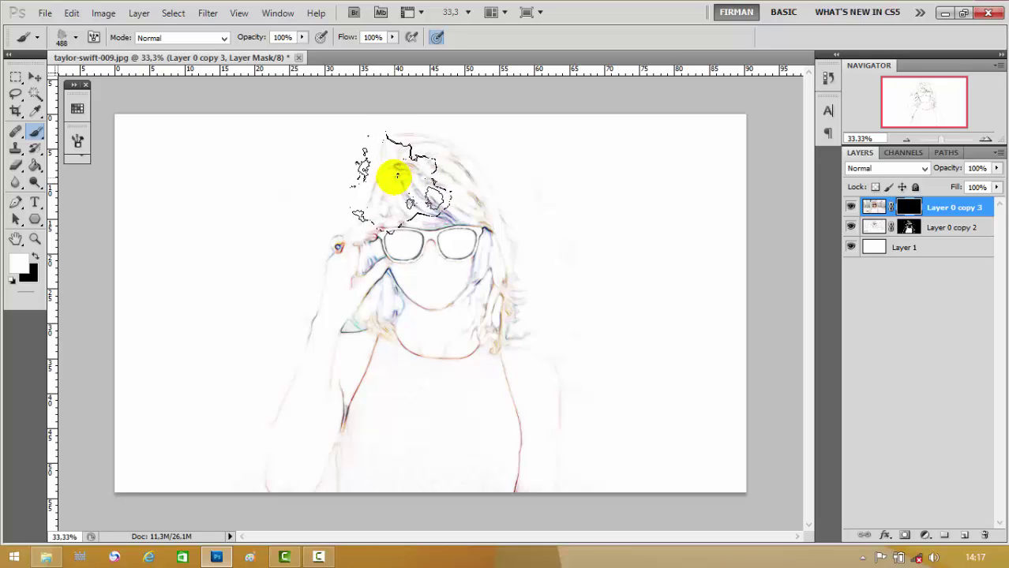
Step: Paint white watercolour strokes on the mask to reveal hair, sunglasses, lips, face and neck
left_click(397, 176)
left_click_drag(480, 191, 461, 192)
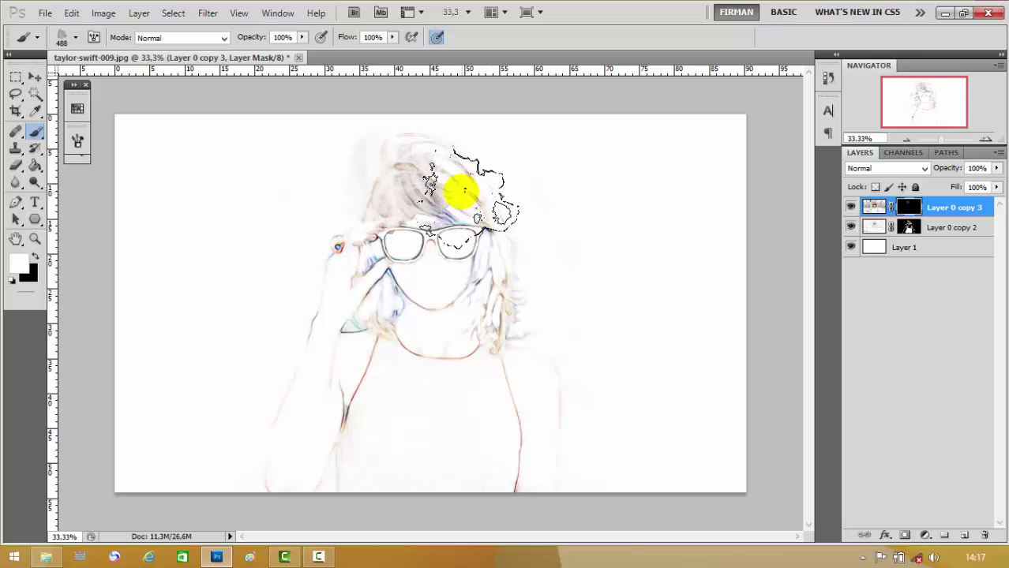
left_click(447, 261)
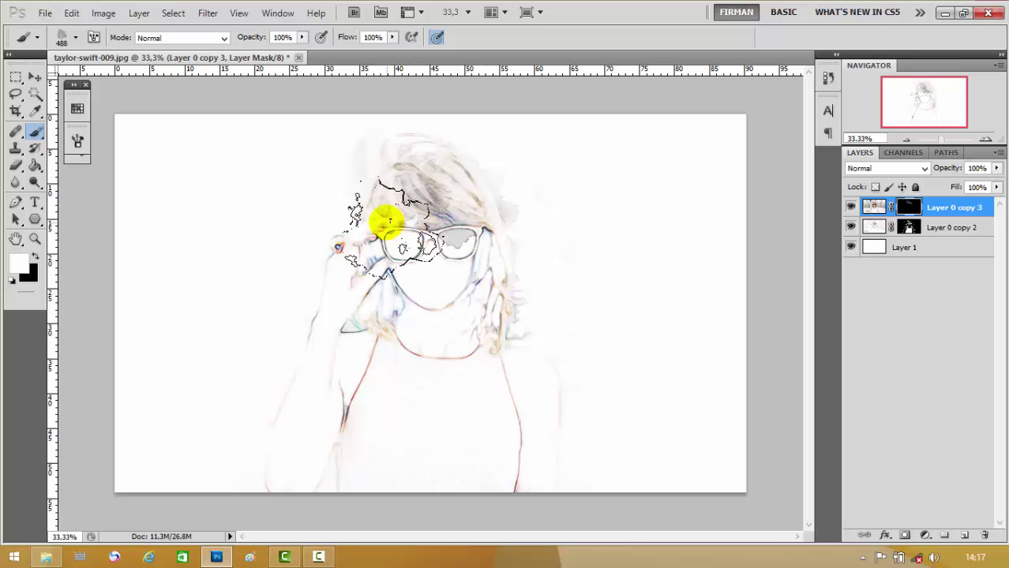
left_click(414, 178)
mouse_move(414, 179)
left_mouse_down()
mouse_move(465, 169)
mouse_move(430, 238)
mouse_move(462, 278)
mouse_move(497, 241)
mouse_move(452, 244)
left_mouse_up()
mouse_move(451, 280)
left_mouse_down()
mouse_move(394, 241)
mouse_move(351, 292)
mouse_move(385, 276)
mouse_move(339, 304)
mouse_move(346, 183)
mouse_move(383, 266)
mouse_move(349, 293)
left_mouse_up()
mouse_move(408, 349)
left_mouse_down()
mouse_move(462, 288)
mouse_move(404, 245)
mouse_move(473, 259)
mouse_move(461, 311)
mouse_move(440, 304)
left_mouse_up()
left_click(75, 37)
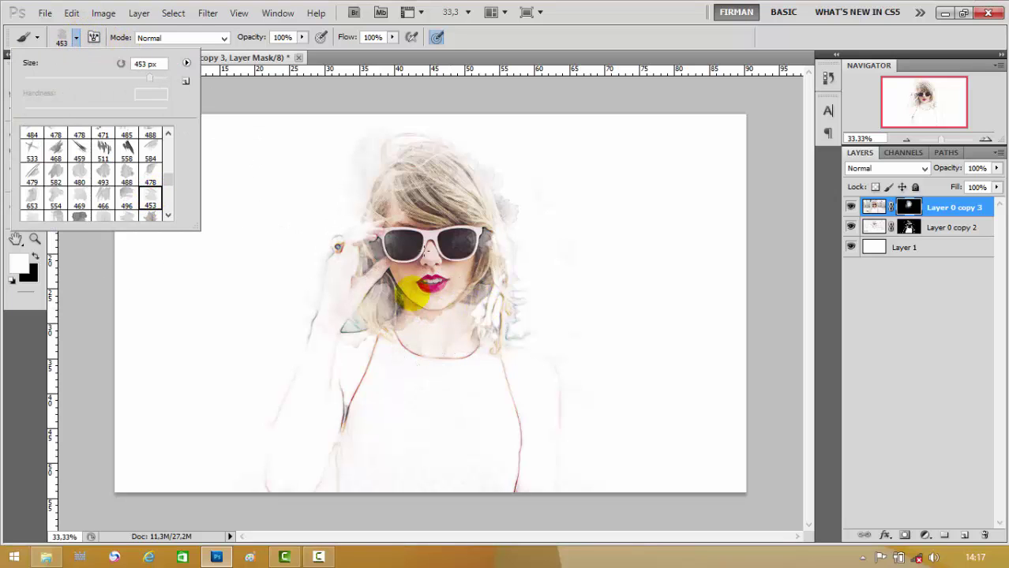
left_click(412, 294)
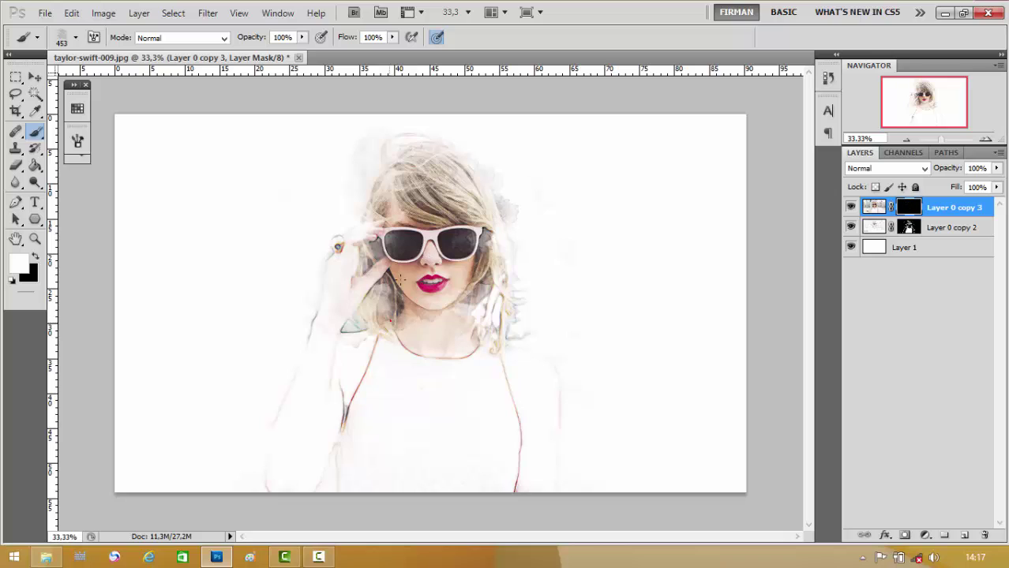
left_click_drag(400, 279, 371, 279)
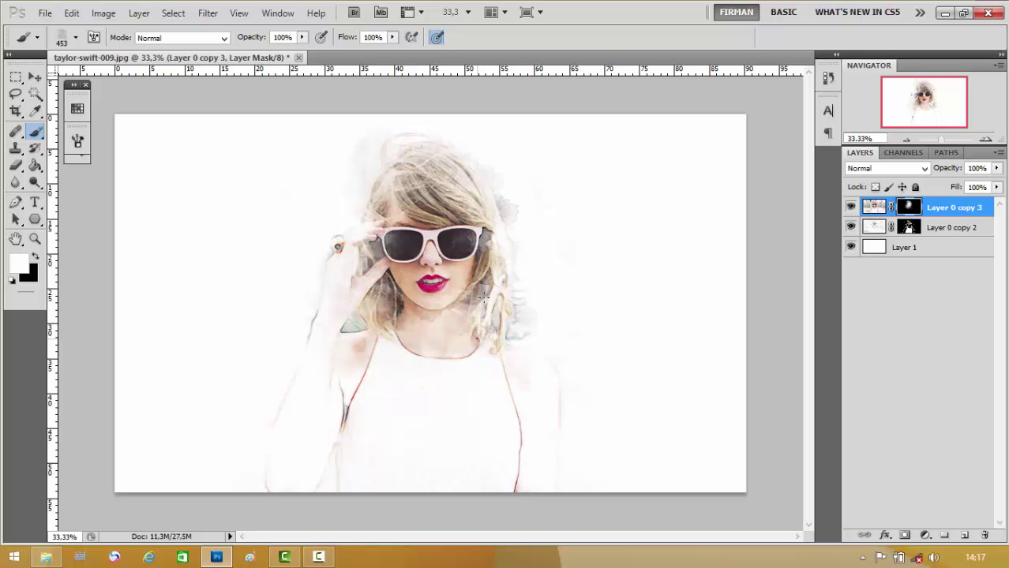
Step: Switch the brush to a different 486 px watercolour tip from the presets
left_click(75, 38)
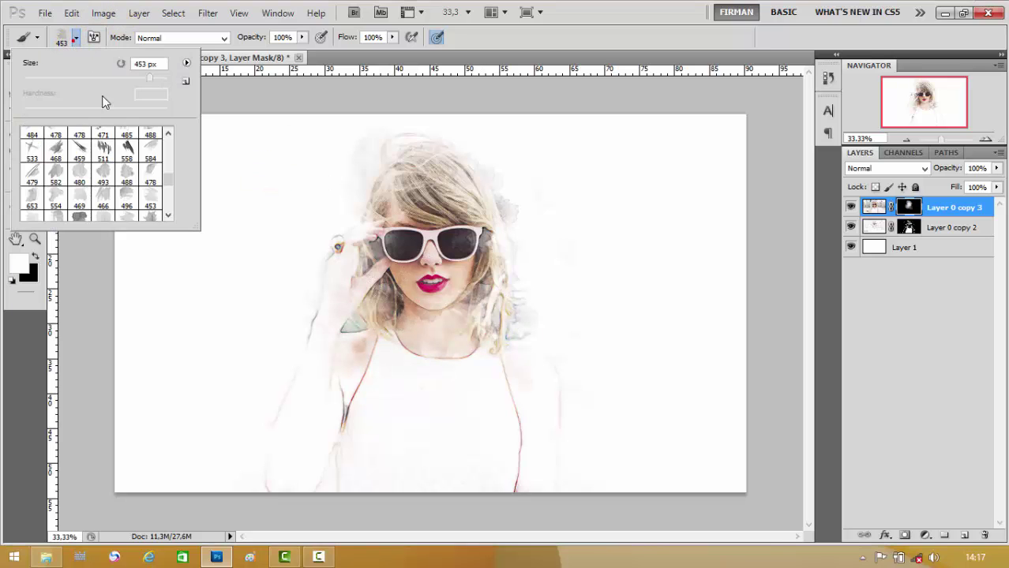
scroll(167, 181, "down", 5)
scroll(169, 196, "down", 5)
scroll(166, 203, "down", 5)
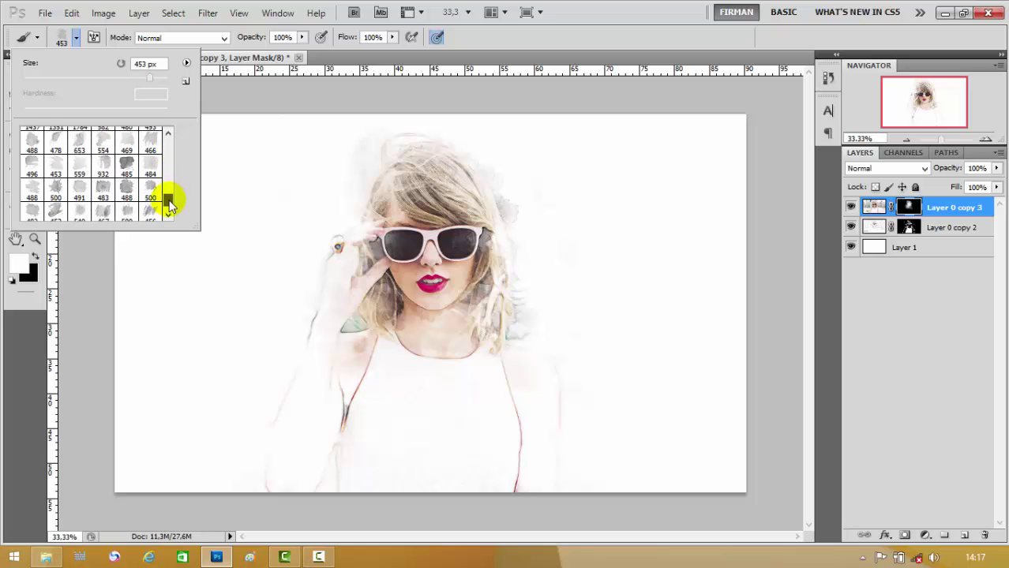
left_click(79, 209)
left_click(374, 319)
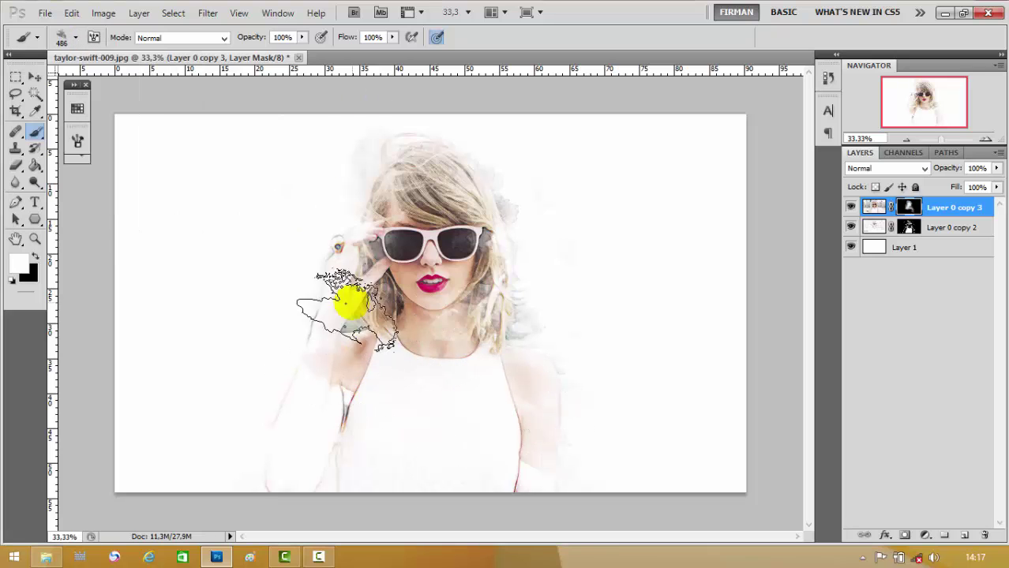
Step: Use the 500 px scattered tip rotated to 58° to dab faint strokes left of the face
left_click(75, 38)
left_click_drag(169, 162, 169, 113)
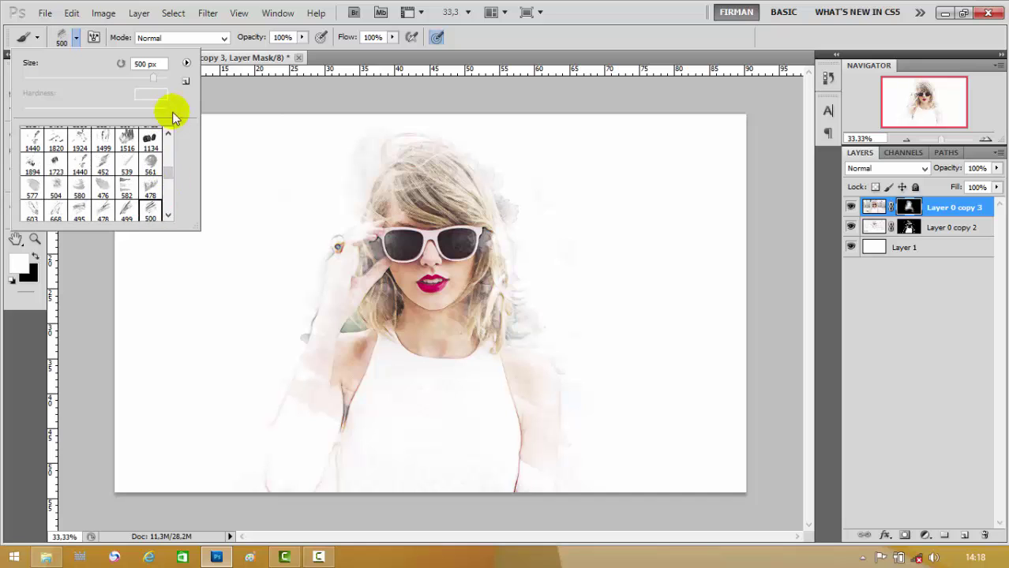
double_click(146, 132)
left_click(94, 37)
mouse_move(327, 276)
left_mouse_down()
mouse_move(327, 108)
mouse_move(327, 192)
left_mouse_up()
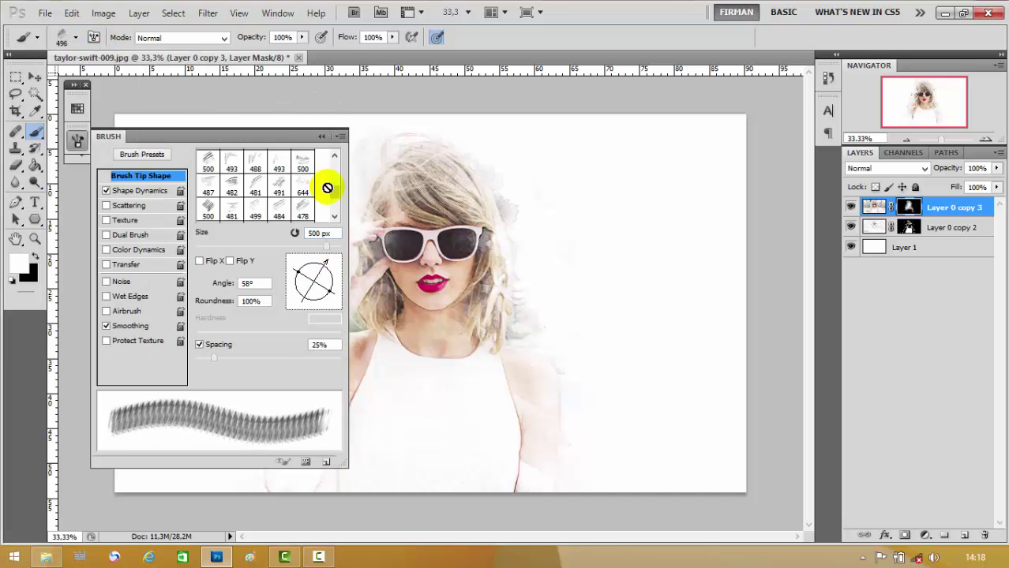
key("F5")
left_click(316, 272)
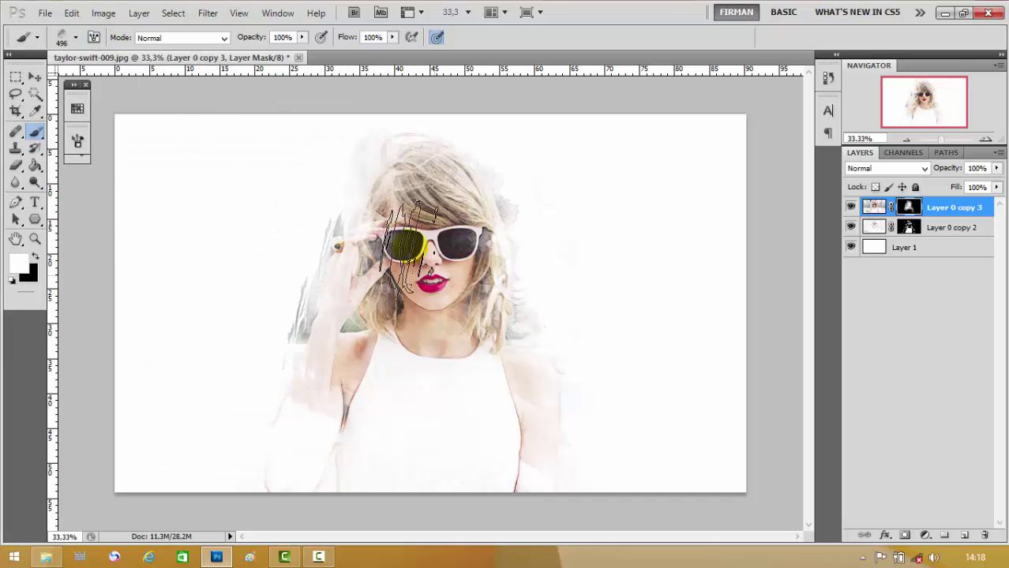
Step: Drop to a 200 px brush tip and reveal more of the image left of the face
left_click(75, 38)
left_click(225, 95)
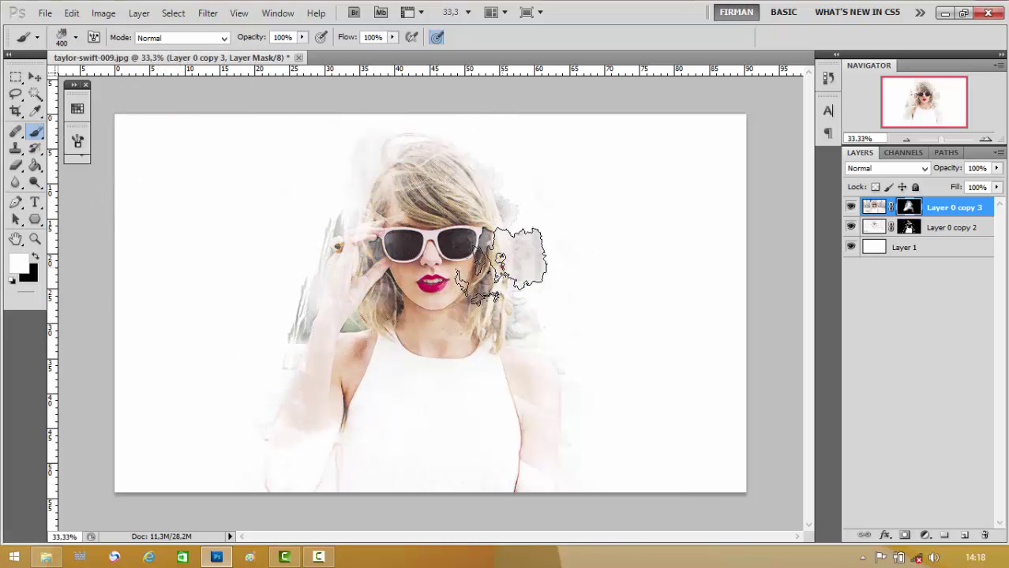
left_click(75, 38)
double_click(152, 167)
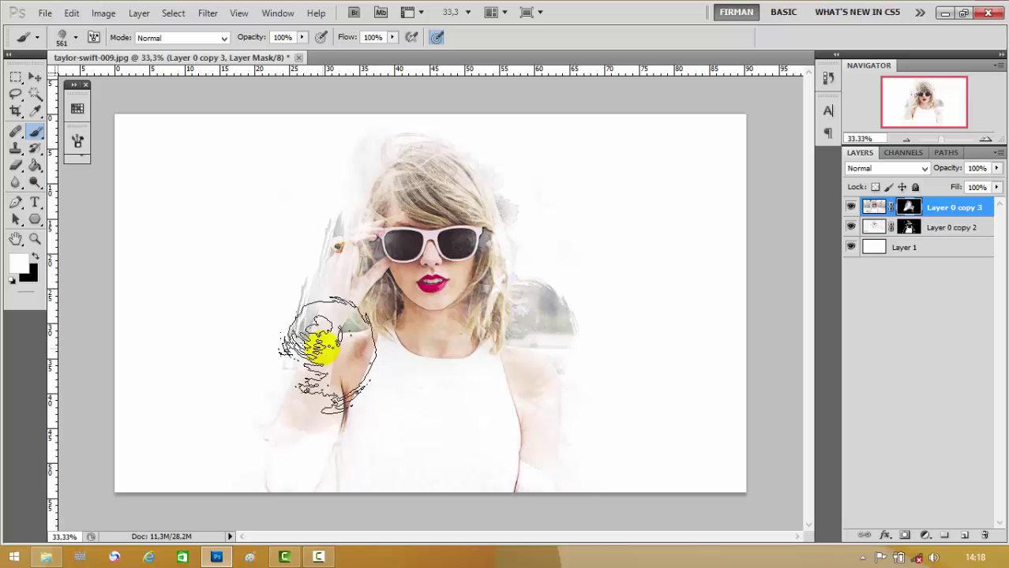
left_click_drag(322, 343, 333, 319)
Step: Pick another tip at 400 px and reveal the backdrop beside the right side of the hair
left_click(75, 37)
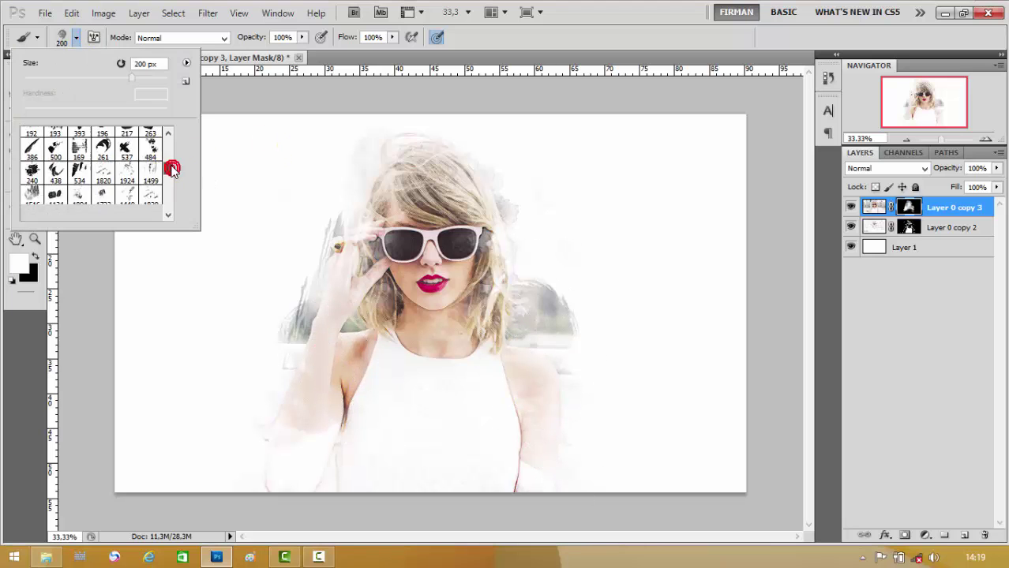
left_click_drag(173, 168, 173, 189)
double_click(74, 173)
key("bracketright")
key("bracketright")
key("bracketright")
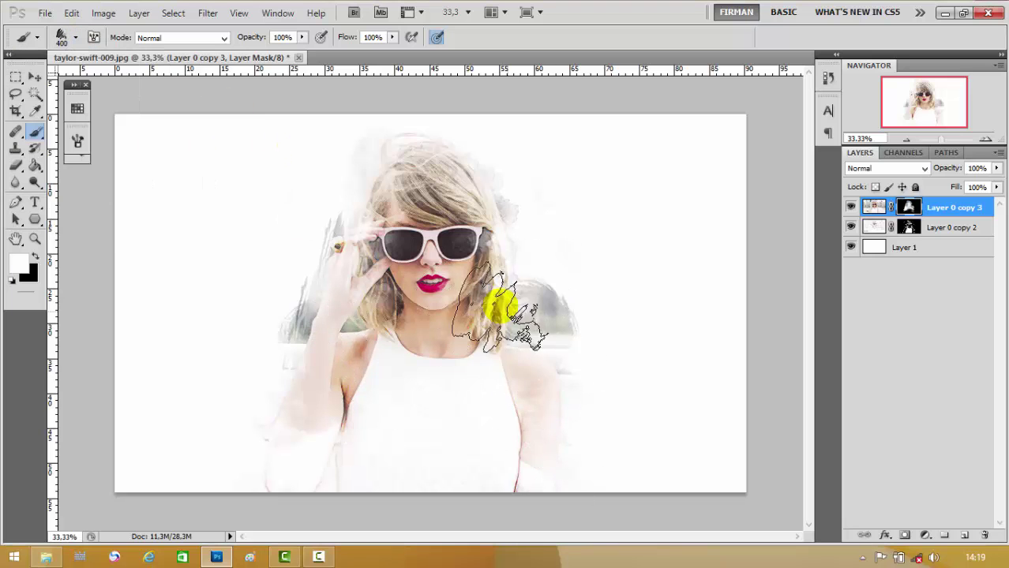
left_click_drag(496, 293, 541, 316)
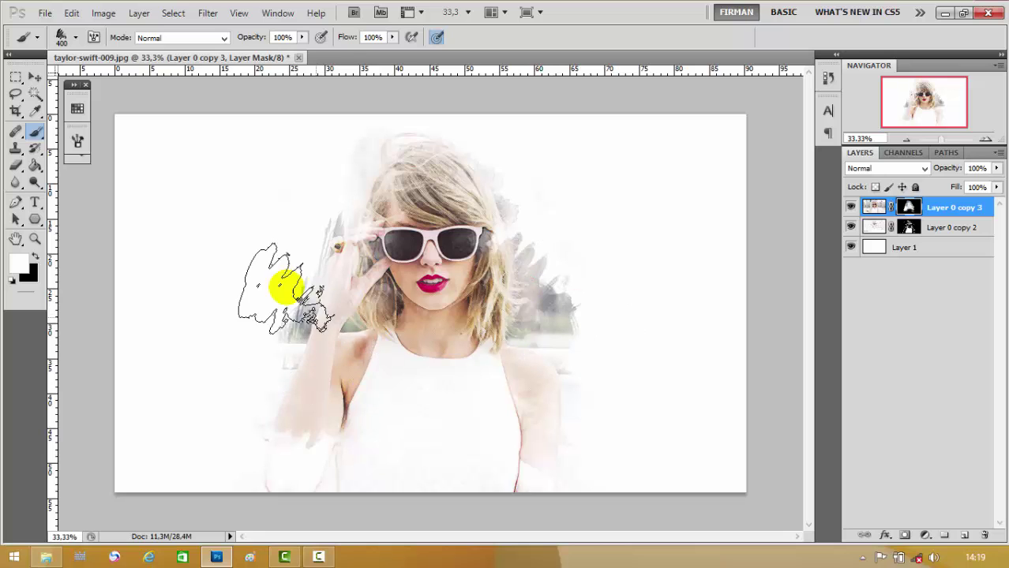
left_click(93, 37)
left_click(322, 137)
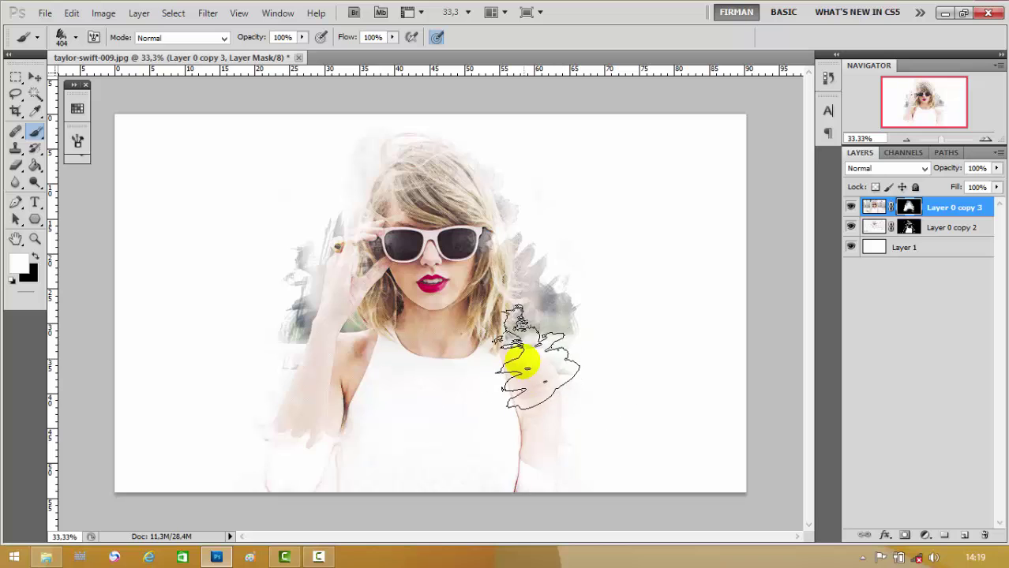
left_click(75, 37)
left_click_drag(169, 163, 151, 147)
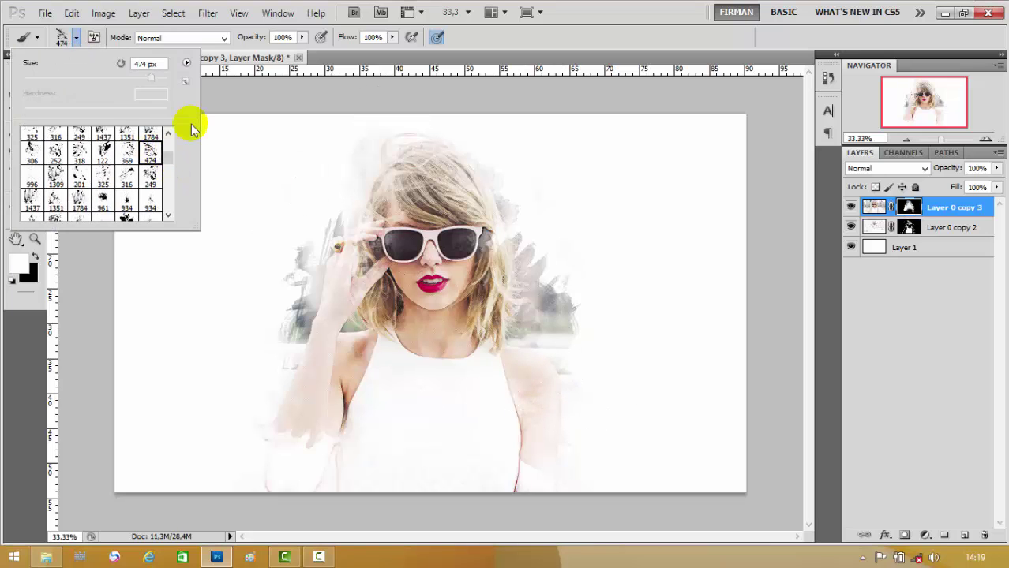
Step: With the Eraser on a 318 px splatter tip at 700 then 200 px, speckle beside the face, neck and hand
key("e")
left_click(75, 38)
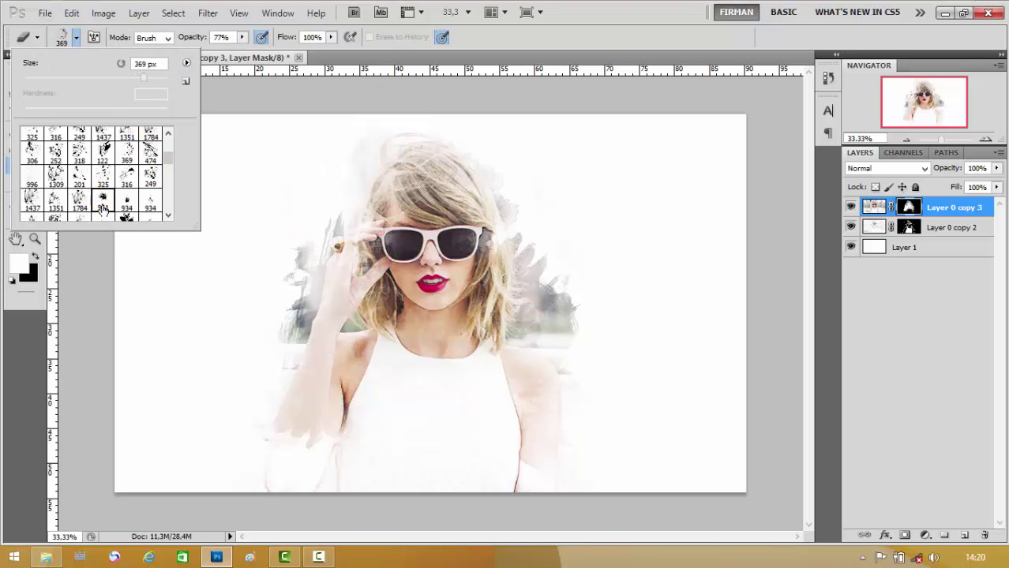
left_click(78, 154)
left_click(293, 275)
key("bracketright")
key("bracketright")
key("bracketright")
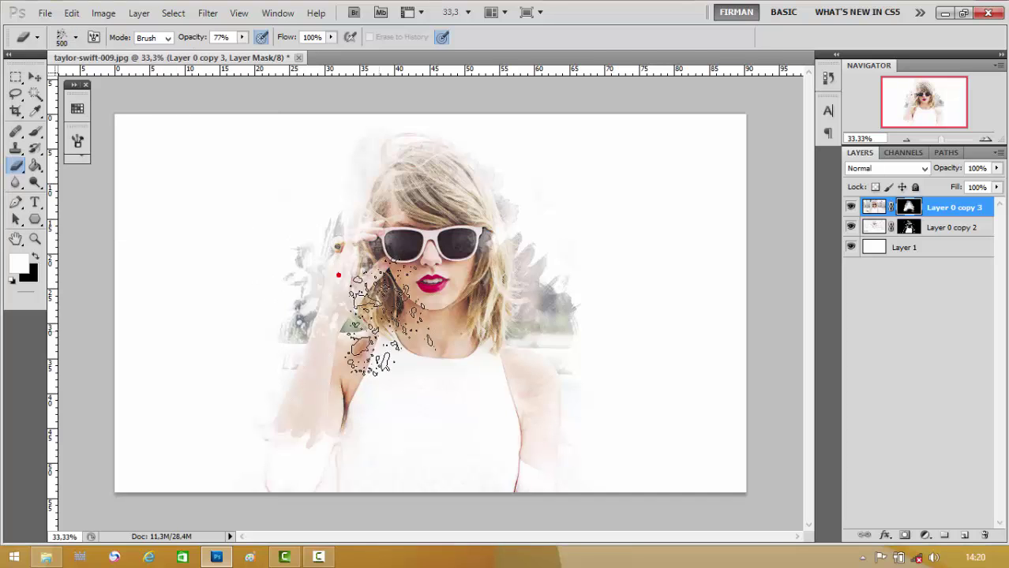
left_click_drag(237, 308, 296, 282)
key("bracketleft")
key("bracketleft")
key("bracketleft")
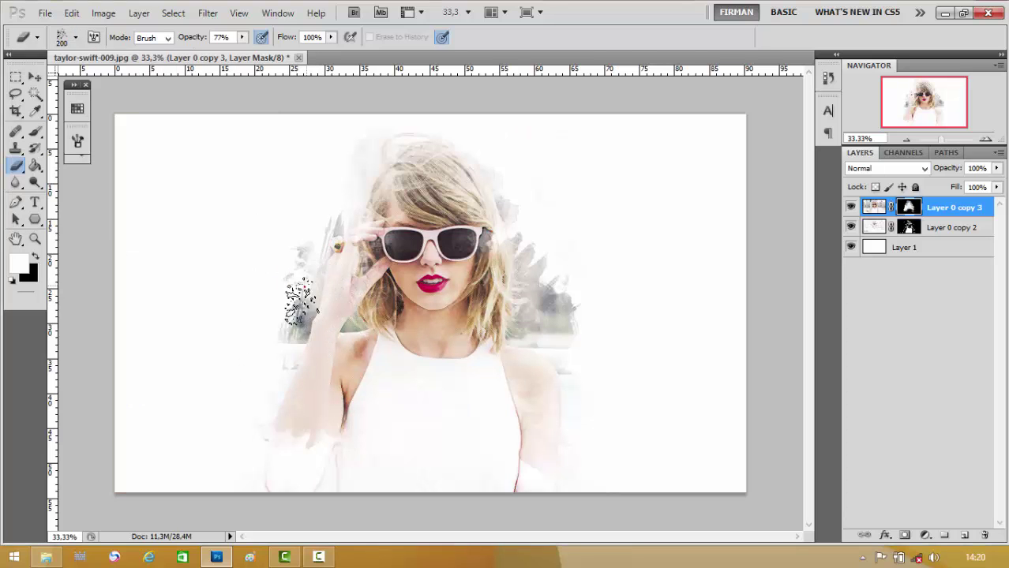
mouse_move(300, 331)
left_mouse_down()
mouse_move(335, 274)
mouse_move(313, 278)
left_mouse_up()
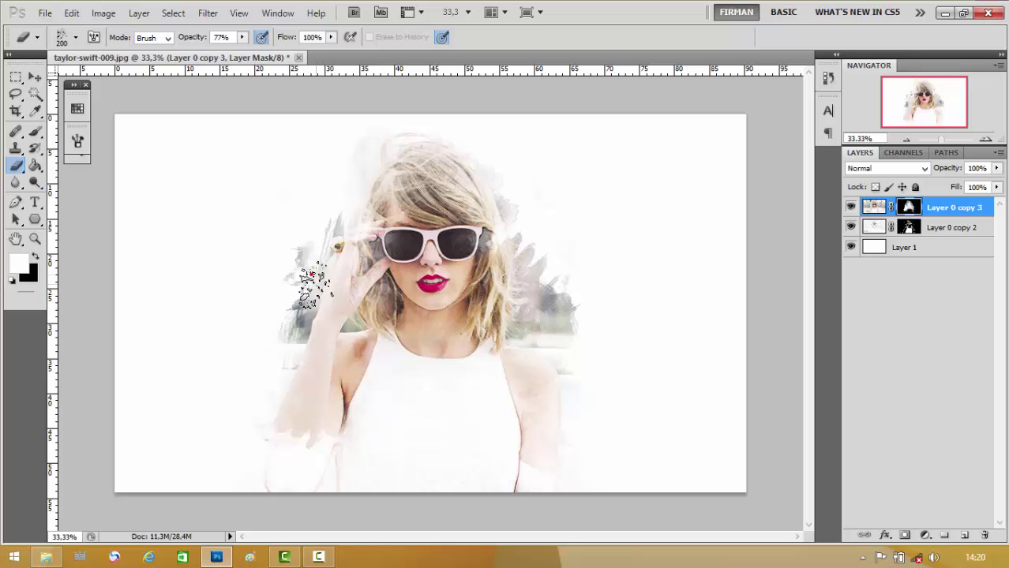
left_click_drag(302, 320, 313, 255)
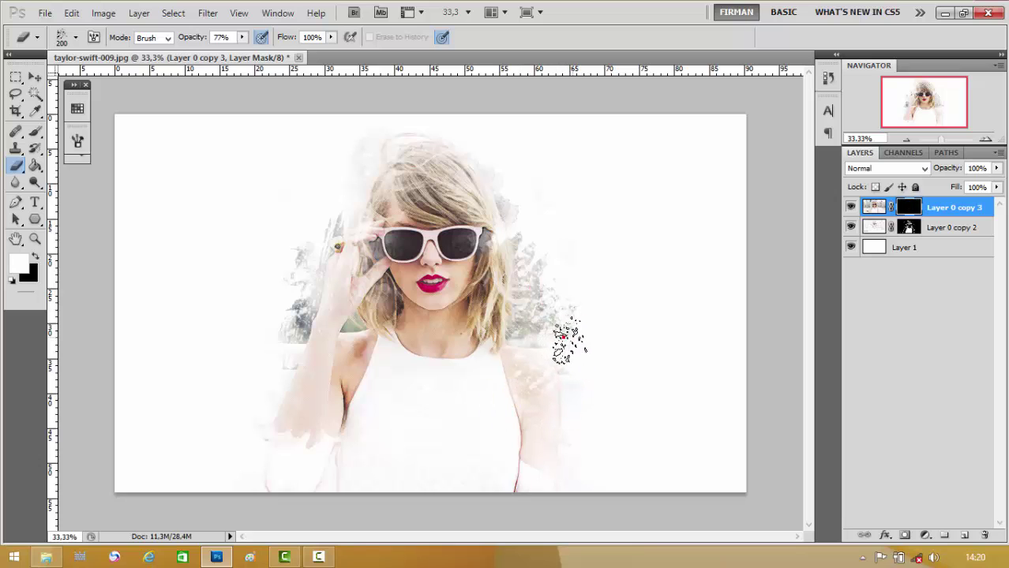
Step: Speckle the shoulders, top of the hair, neckline, left arm and right chest edges
mouse_move(304, 401)
left_mouse_down()
mouse_move(292, 425)
mouse_move(304, 312)
left_mouse_up()
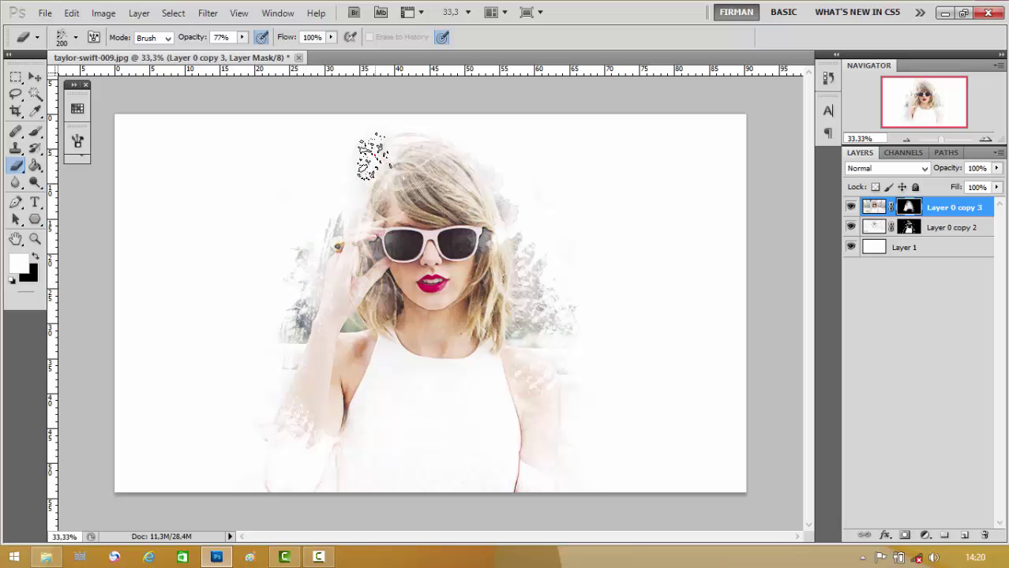
left_click_drag(361, 158, 367, 146)
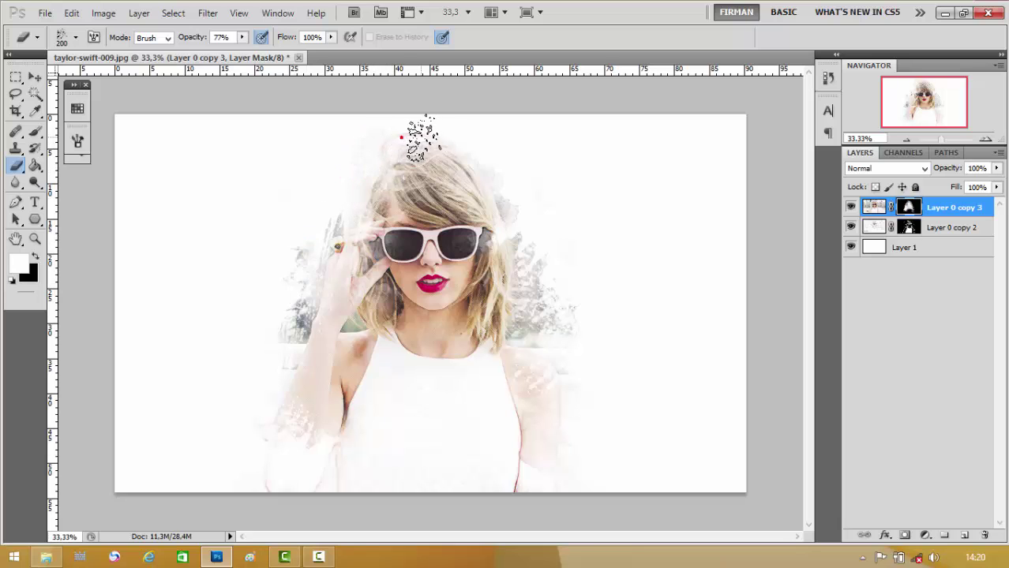
left_click_drag(446, 135, 499, 165)
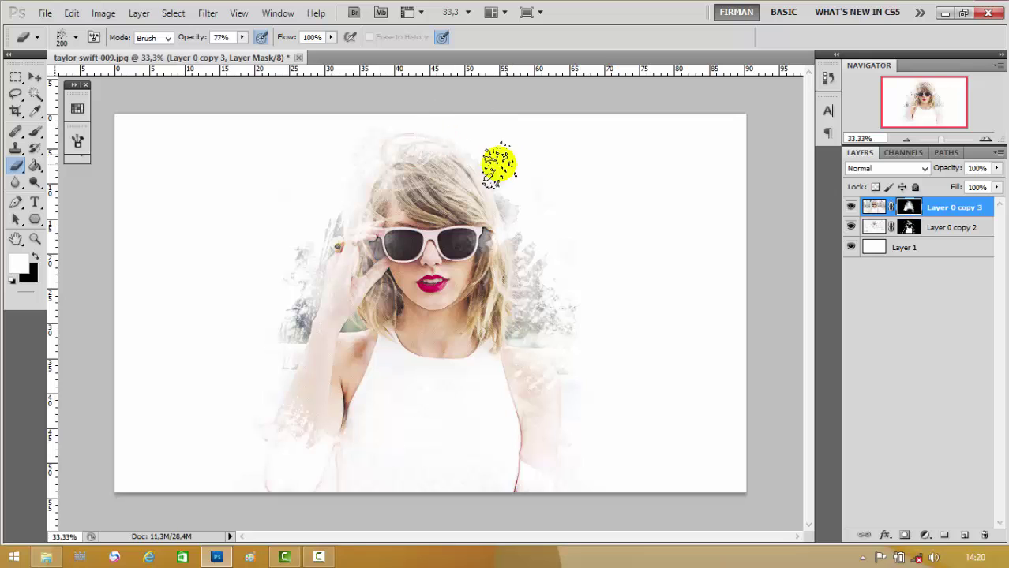
left_click_drag(578, 383, 559, 382)
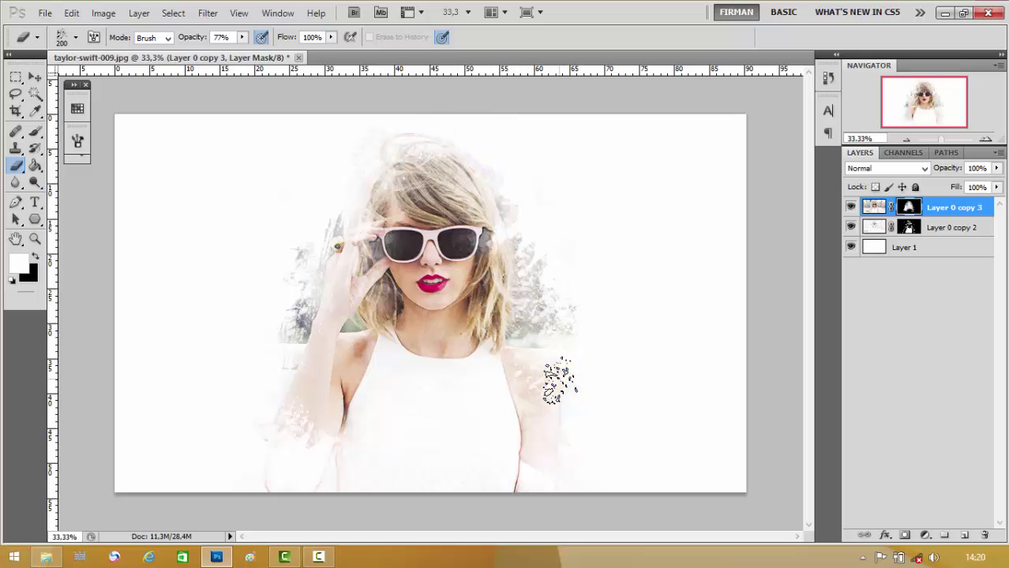
left_click_drag(554, 430, 542, 461)
left_click_drag(497, 404, 460, 355)
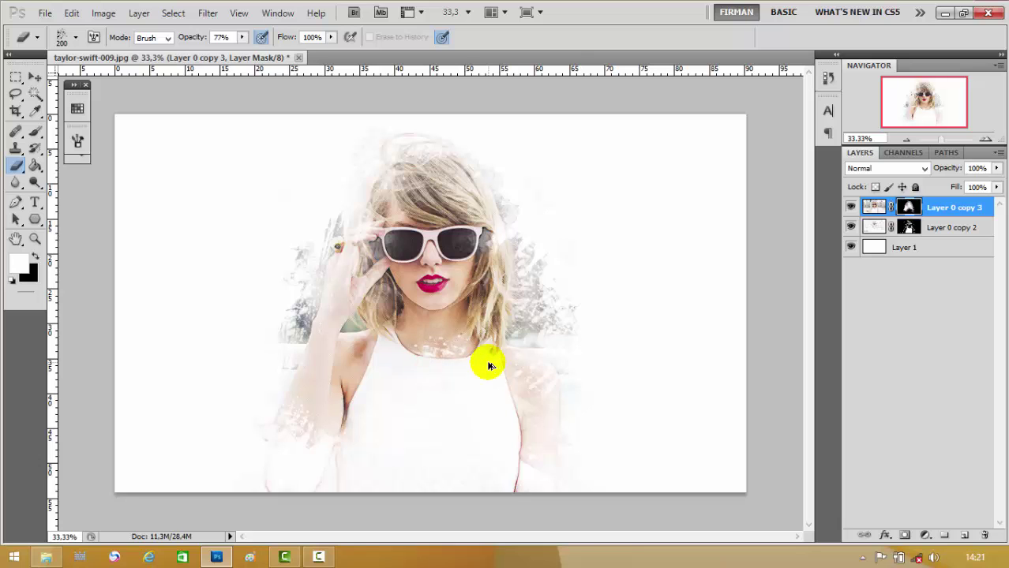
mouse_move(487, 364)
left_mouse_down()
mouse_move(360, 387)
mouse_move(386, 458)
mouse_move(367, 404)
left_mouse_up()
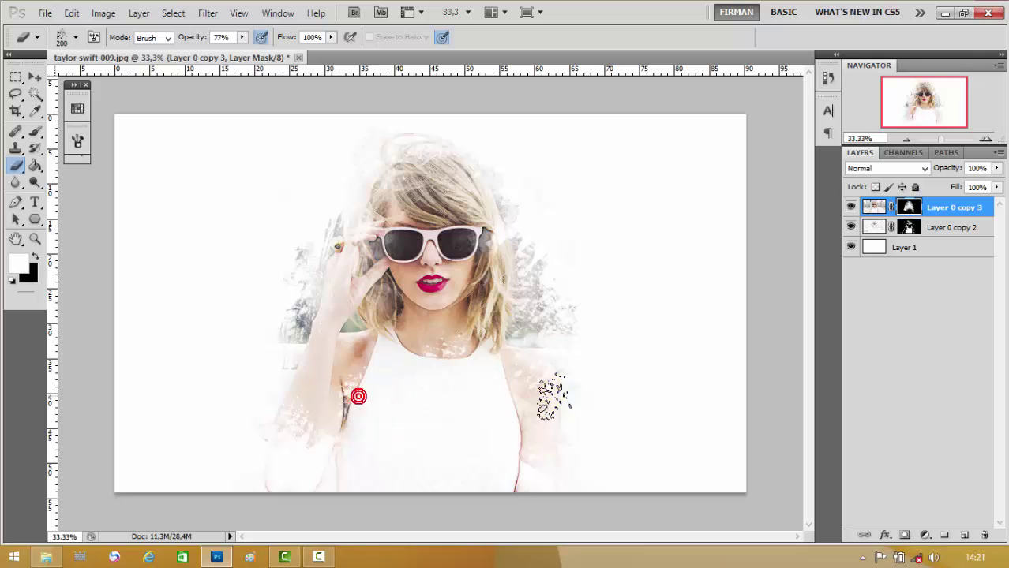
mouse_move(554, 397)
left_mouse_down()
mouse_move(547, 421)
mouse_move(569, 407)
left_mouse_up()
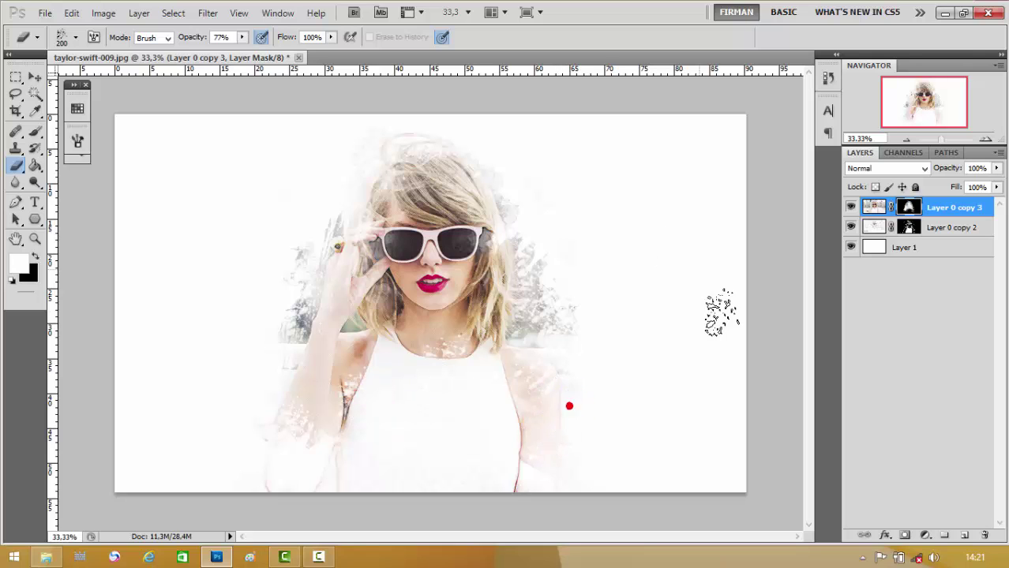
mouse_move(604, 266)
left_mouse_down()
mouse_move(275, 175)
mouse_move(96, 86)
left_mouse_up()
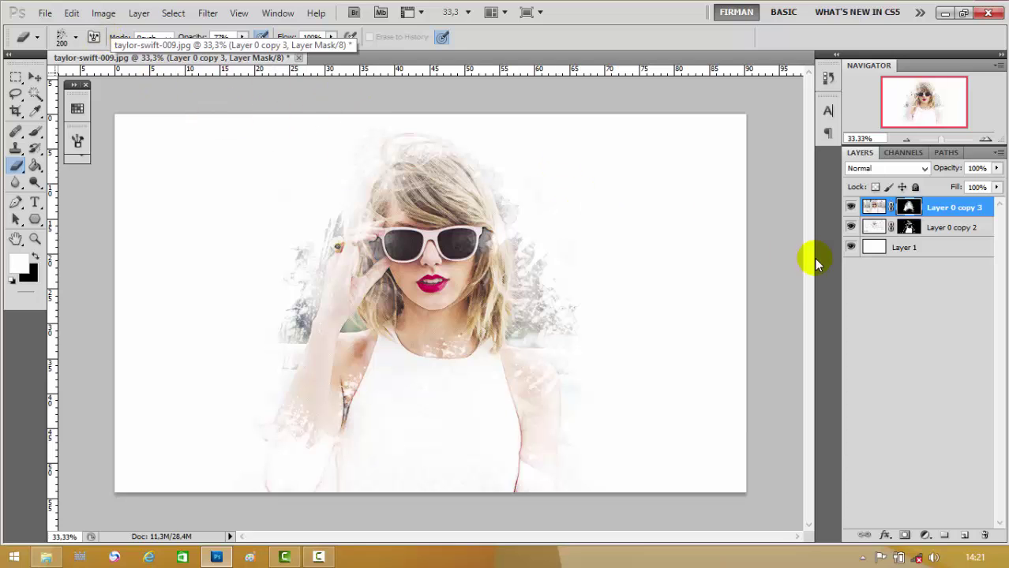
Step: On a new layer, paint a soft round red stroke down the left of the face
left_click(964, 536)
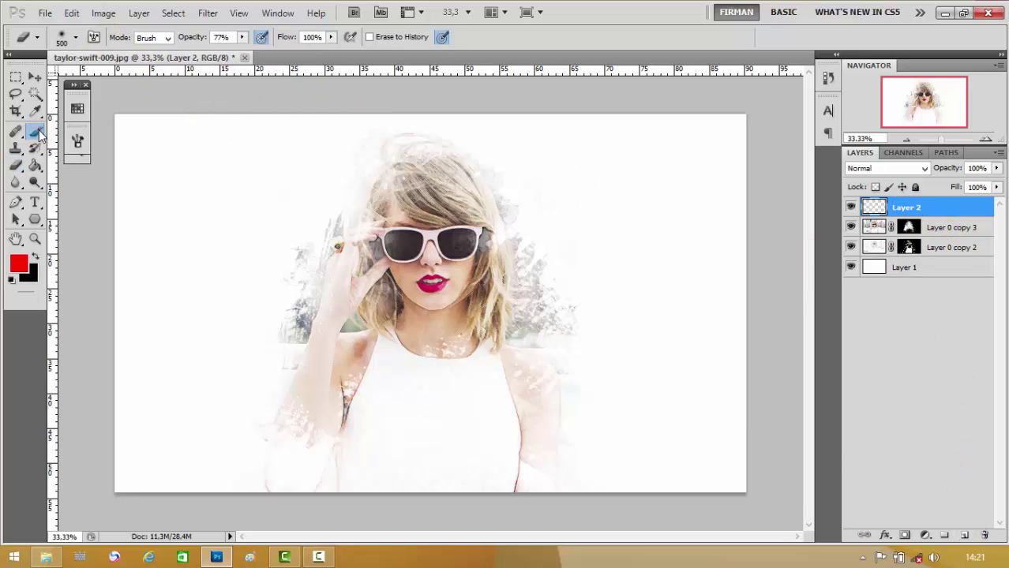
left_click(35, 130)
left_click(75, 37)
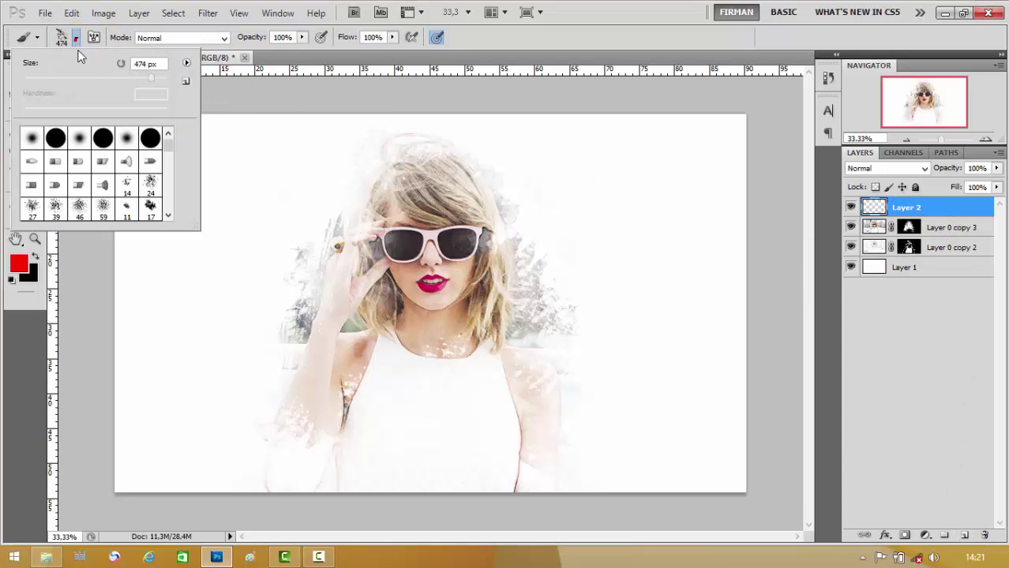
double_click(83, 146)
left_click_drag(348, 153, 264, 329)
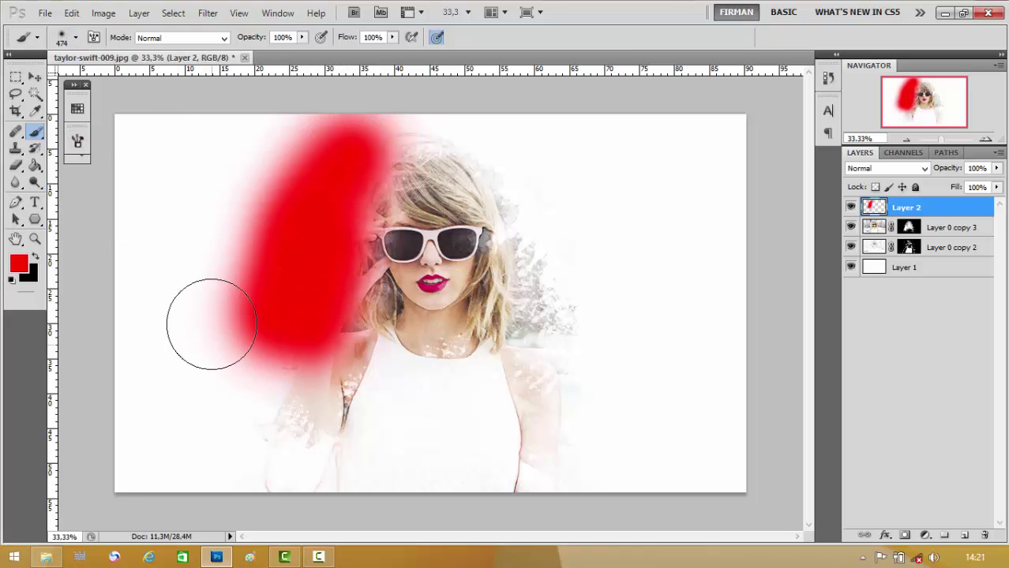
key("ctrl+z")
mouse_move(281, 268)
left_mouse_down()
mouse_move(269, 375)
mouse_move(253, 417)
left_mouse_up()
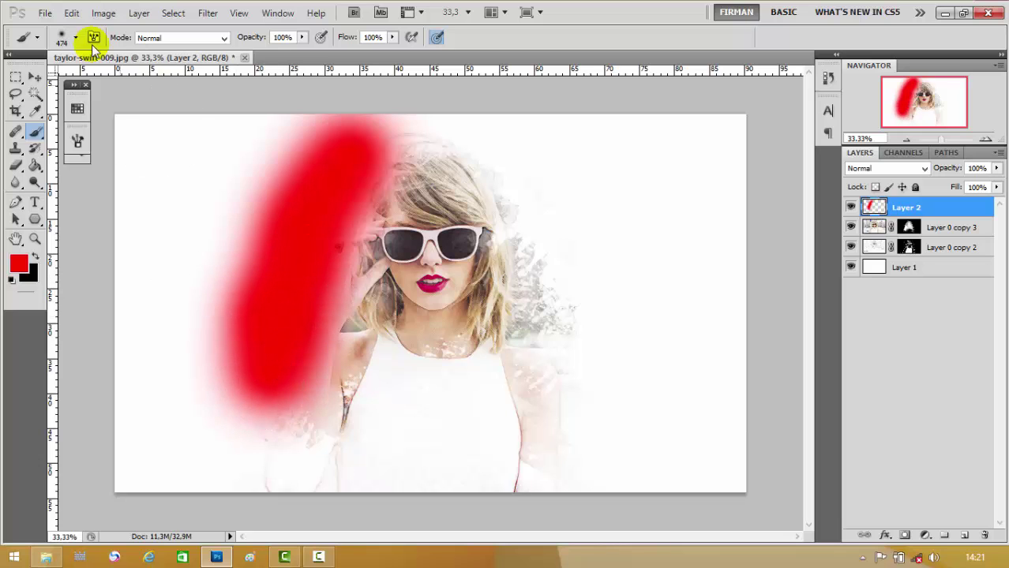
Step: Add yellow strokes beside and above the head, magenta down the right, and a cyan patch below the face
left_click(77, 109)
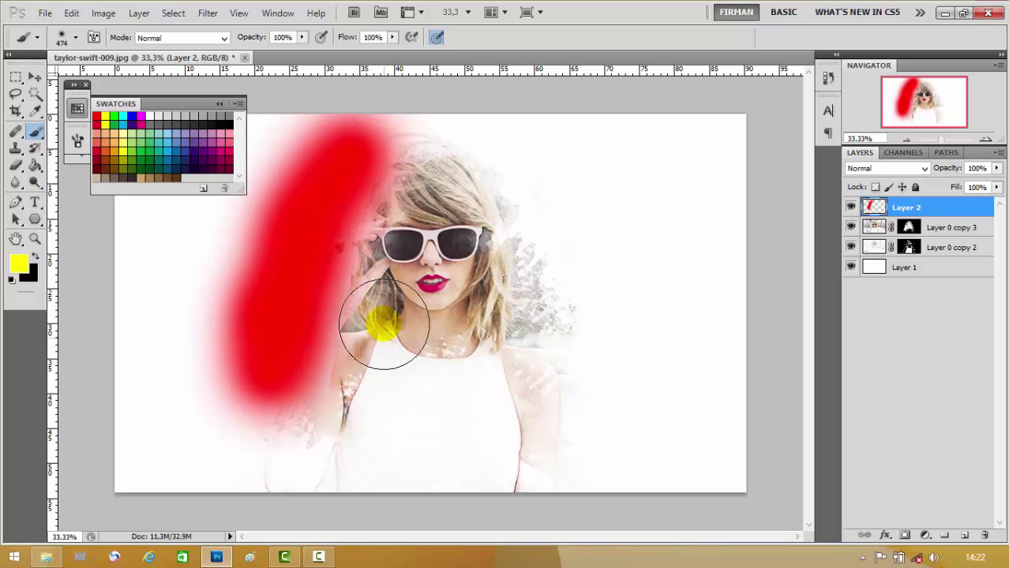
left_click_drag(376, 318, 315, 361)
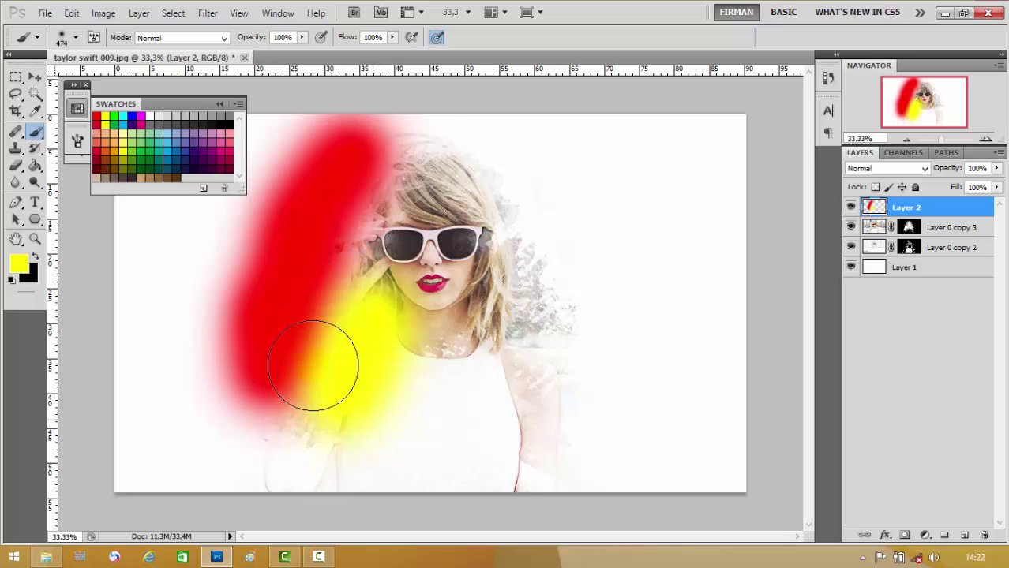
mouse_move(405, 124)
left_mouse_down()
mouse_move(392, 152)
mouse_move(558, 232)
mouse_move(338, 101)
left_mouse_up()
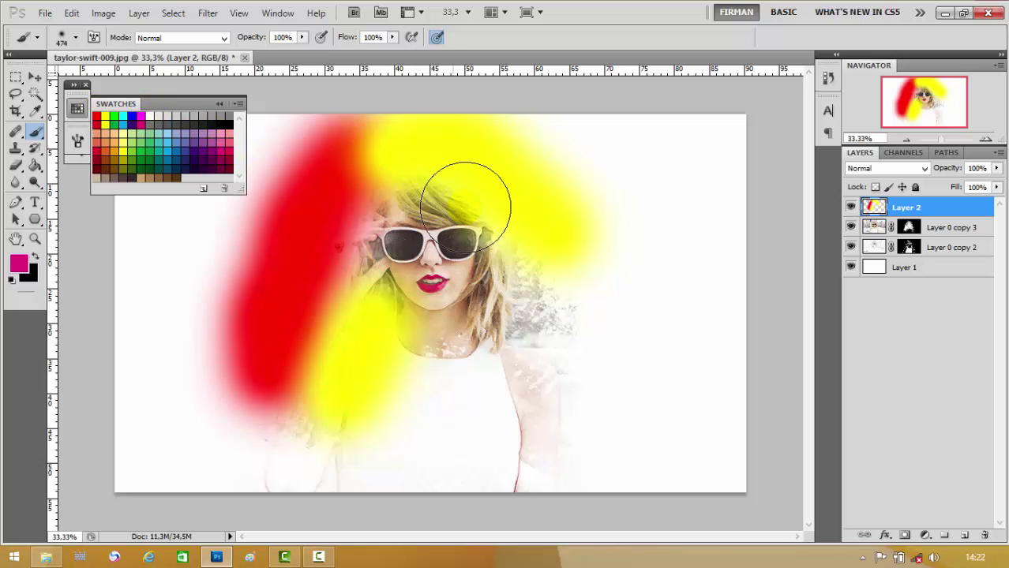
left_click_drag(520, 257, 547, 440)
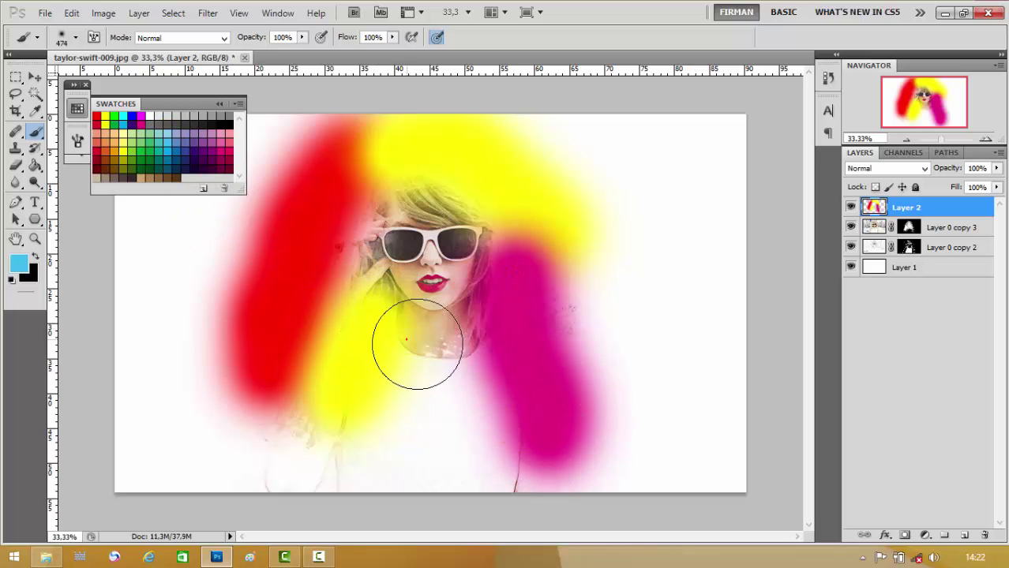
left_click_drag(417, 343, 509, 296)
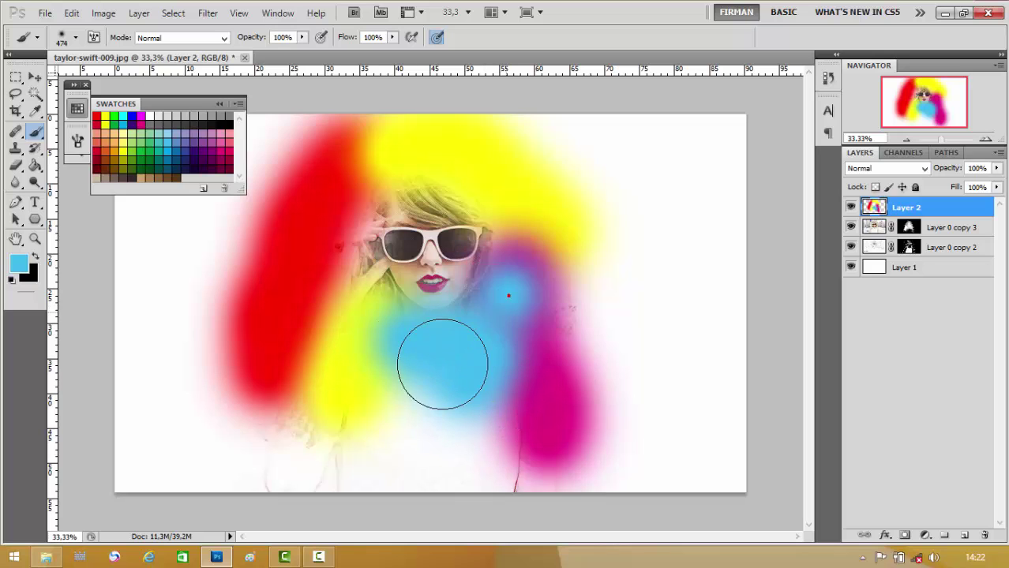
key("ctrl+z")
left_click_drag(462, 347, 484, 325)
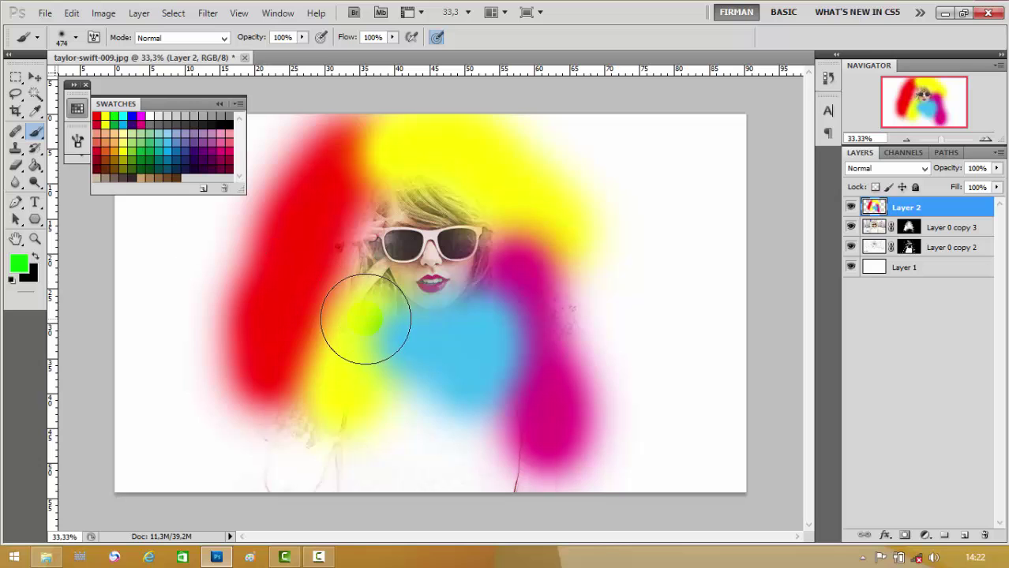
Step: Paint green over the lower yellow, extend red toward the hair, and add yellow above the glasses
left_click_drag(366, 319, 327, 434)
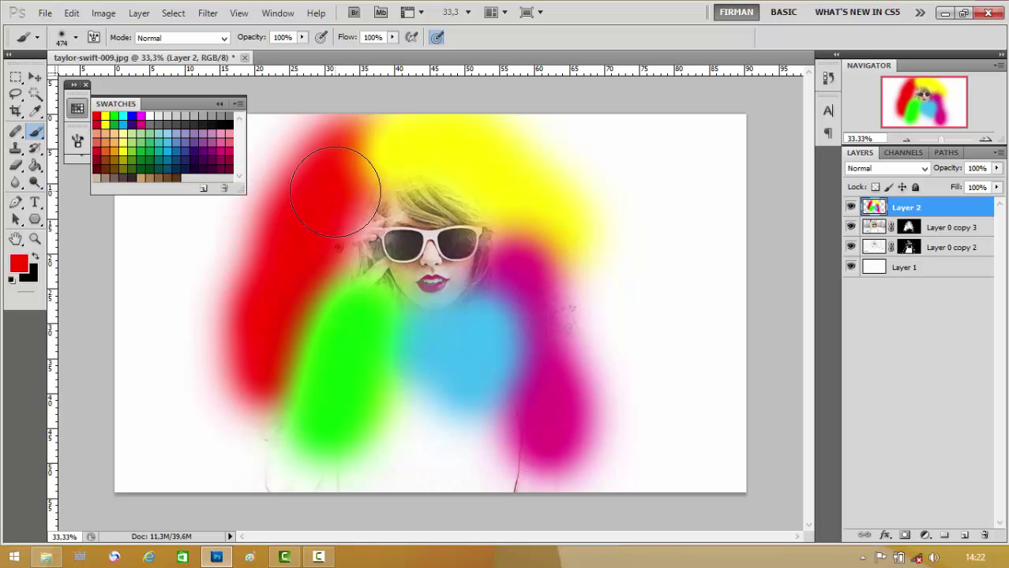
left_click_drag(335, 191, 412, 161)
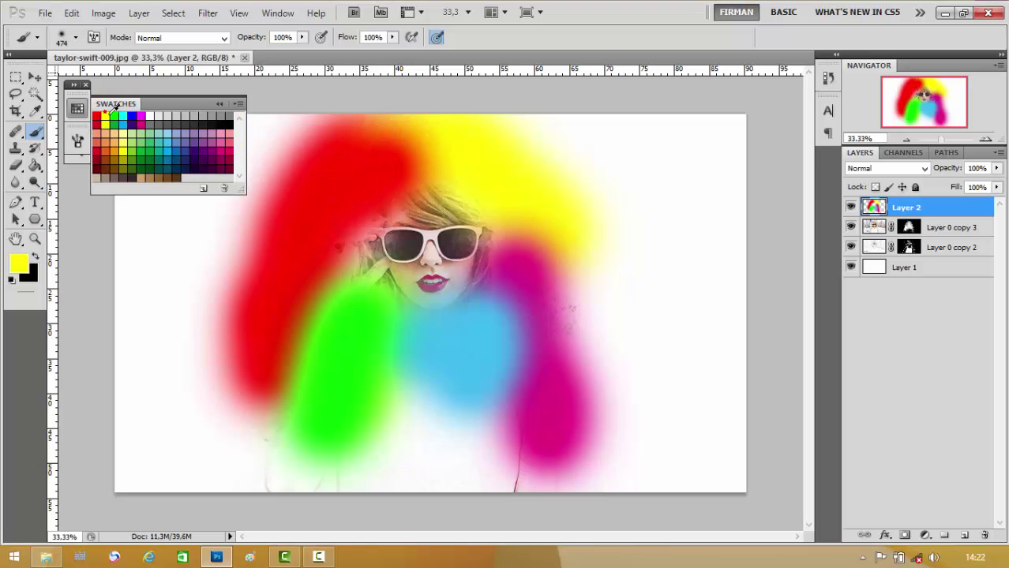
left_click_drag(431, 169, 417, 153)
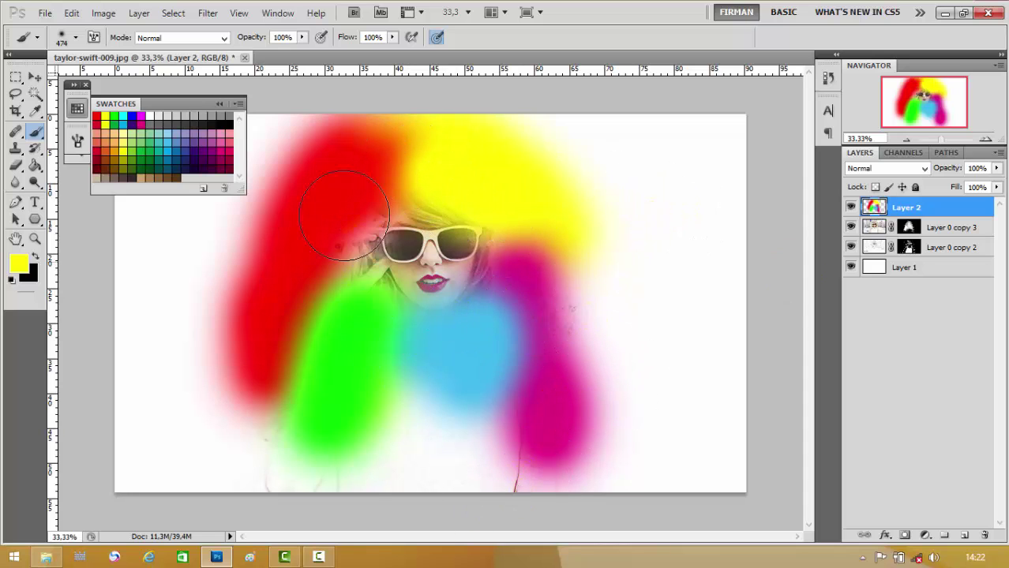
left_click(219, 101)
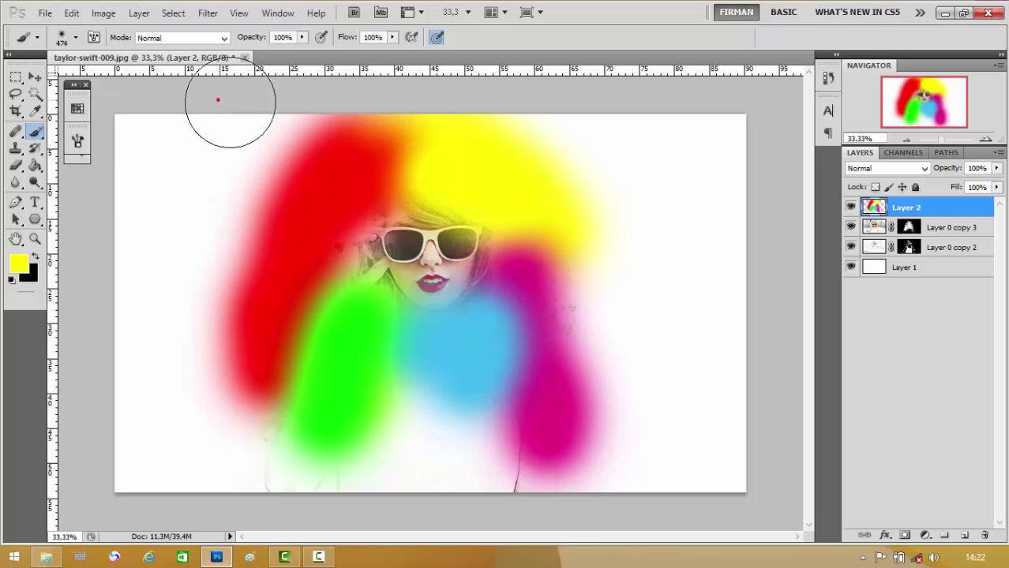
Step: Set Layer 2's blend mode to Overlay, check it zoomed in, then bring up File > Open
left_click(925, 170)
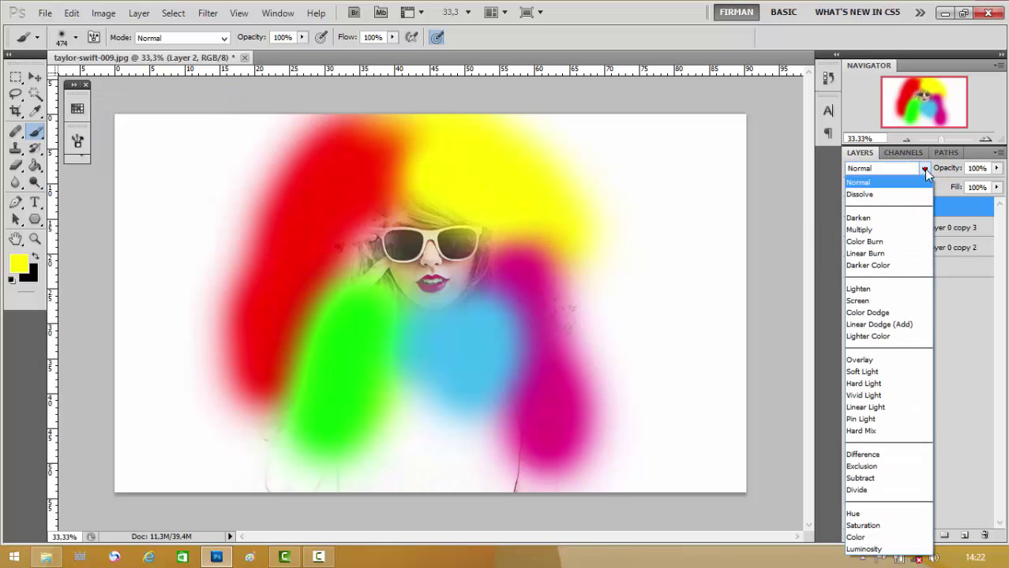
left_click(888, 361)
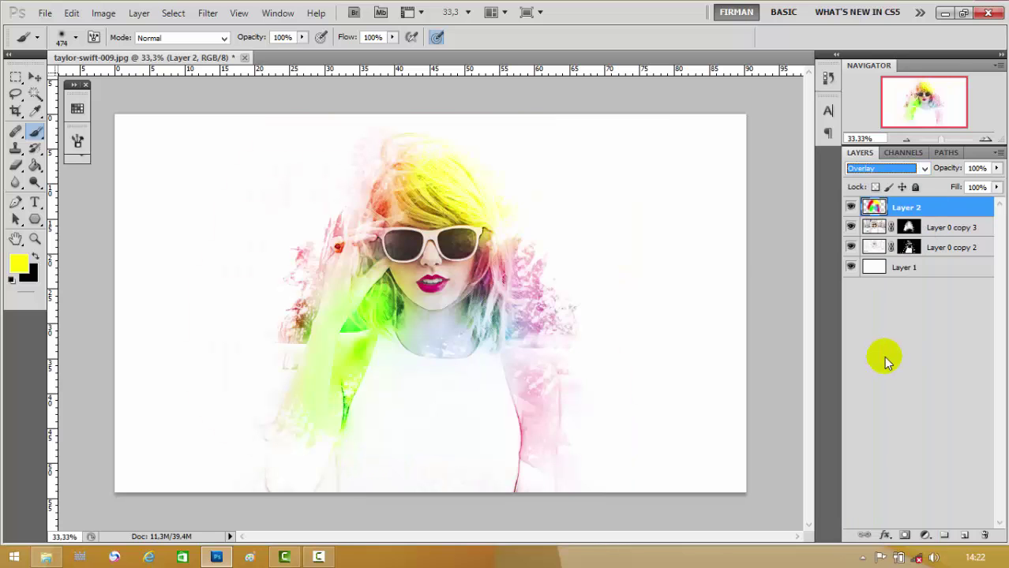
key("ctrl+plus")
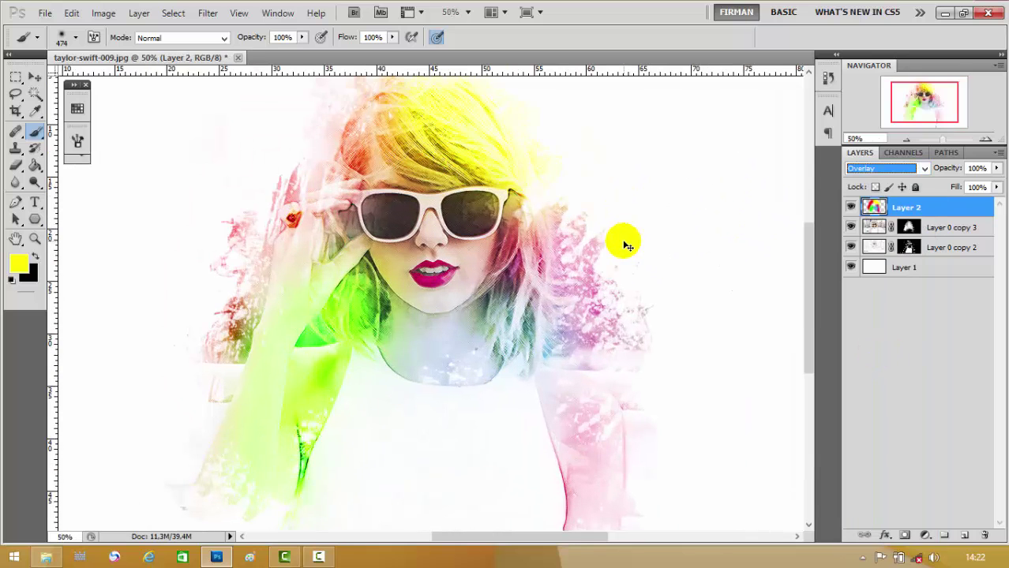
key("ctrl+minus")
key("ctrl+plus")
key("ctrl+minus")
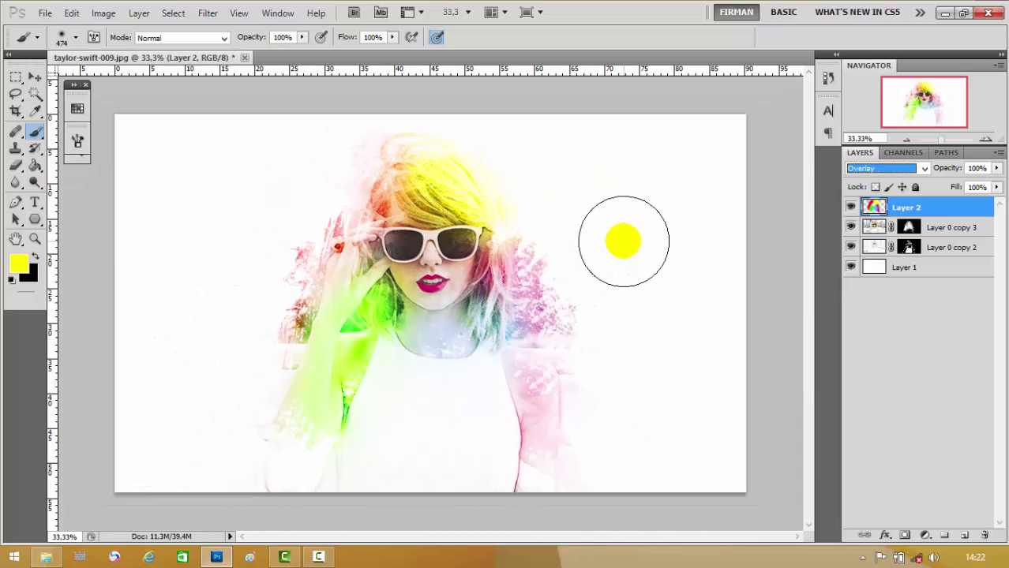
left_click(46, 14)
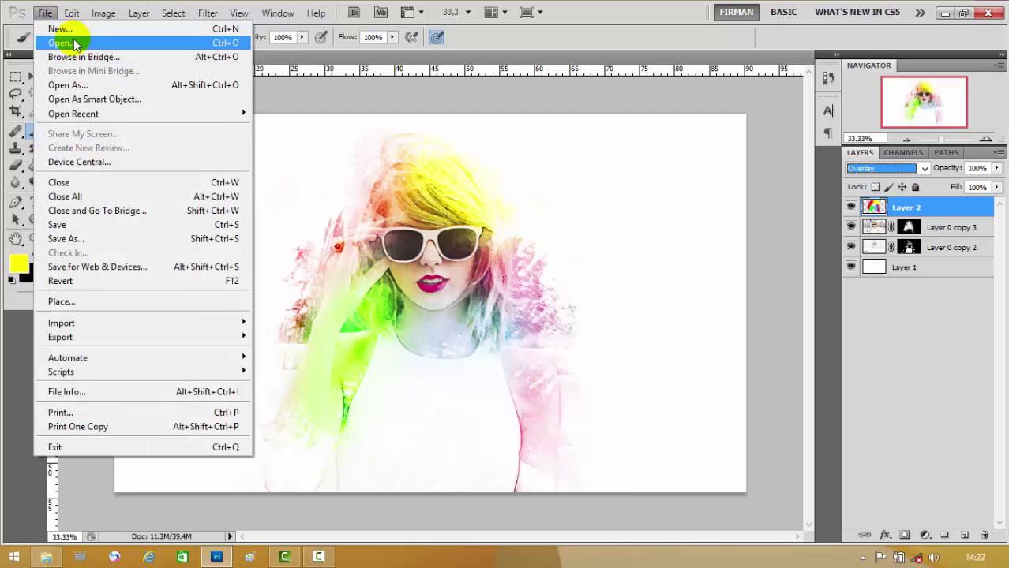
left_click(76, 43)
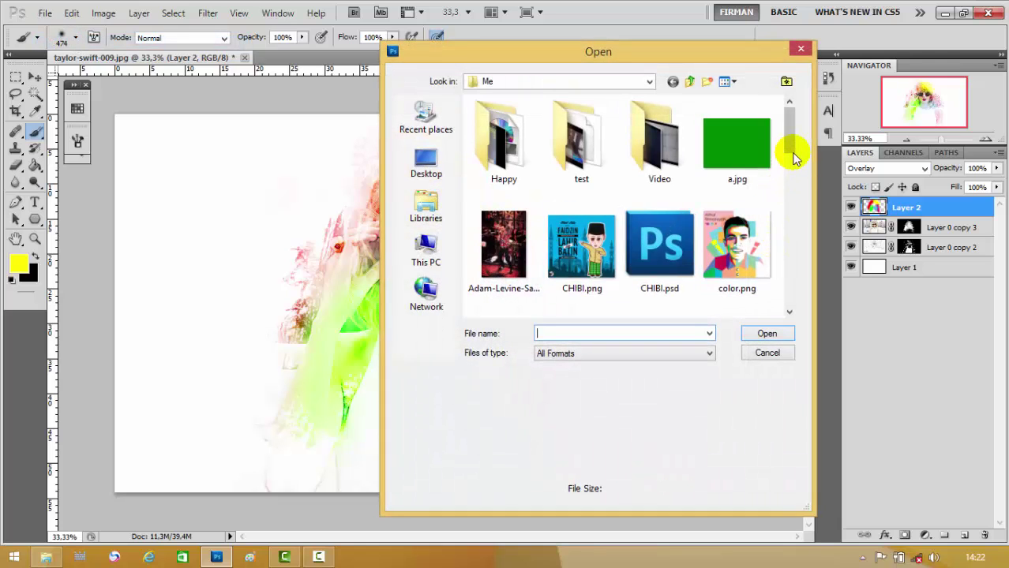
Step: Open gpplogo.png and drag the logo into the portrait document with the Move tool
scroll(794, 158, "down", 3)
scroll(766, 194, "down", 2)
left_click(503, 207)
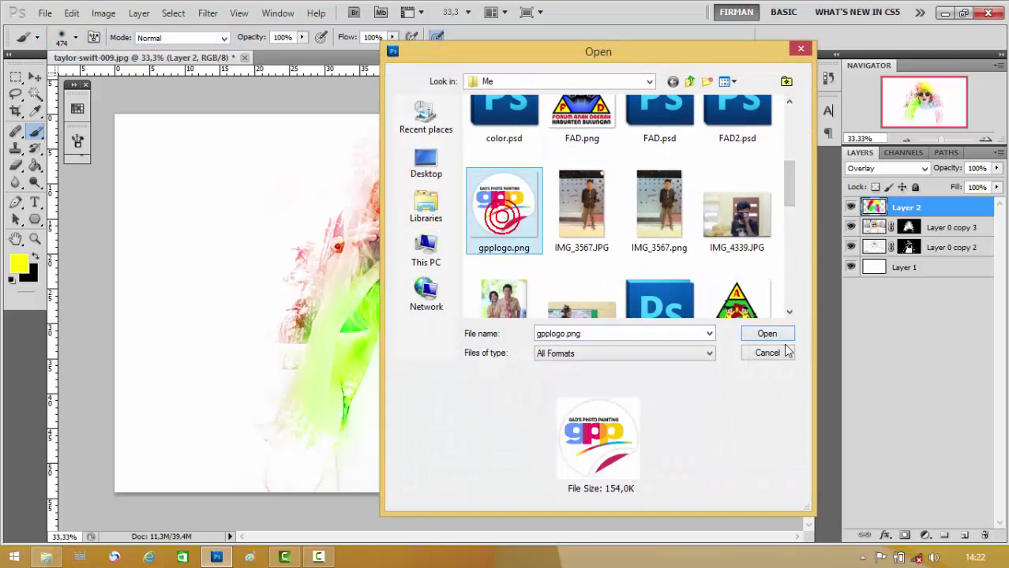
left_click(767, 334)
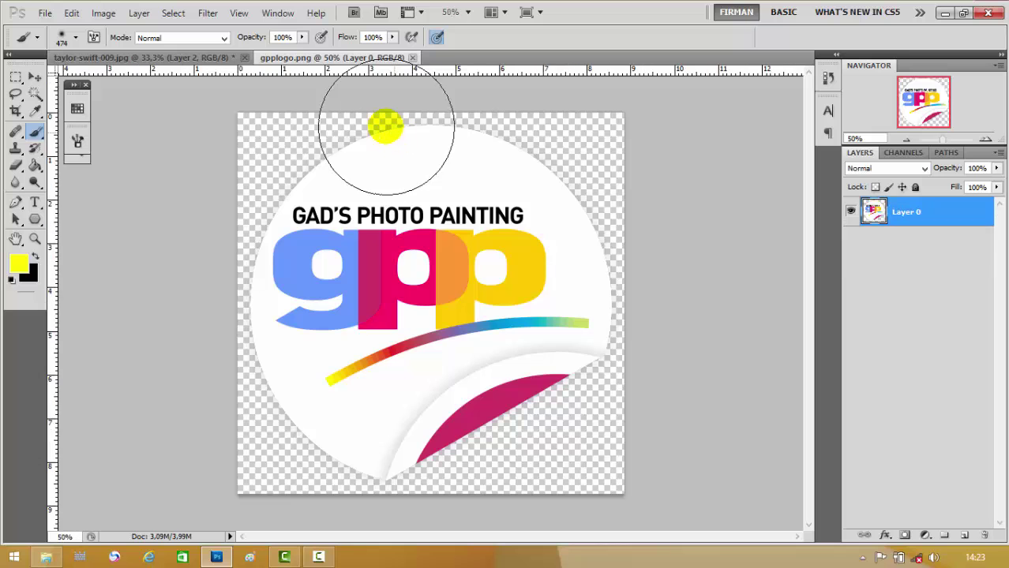
key("v")
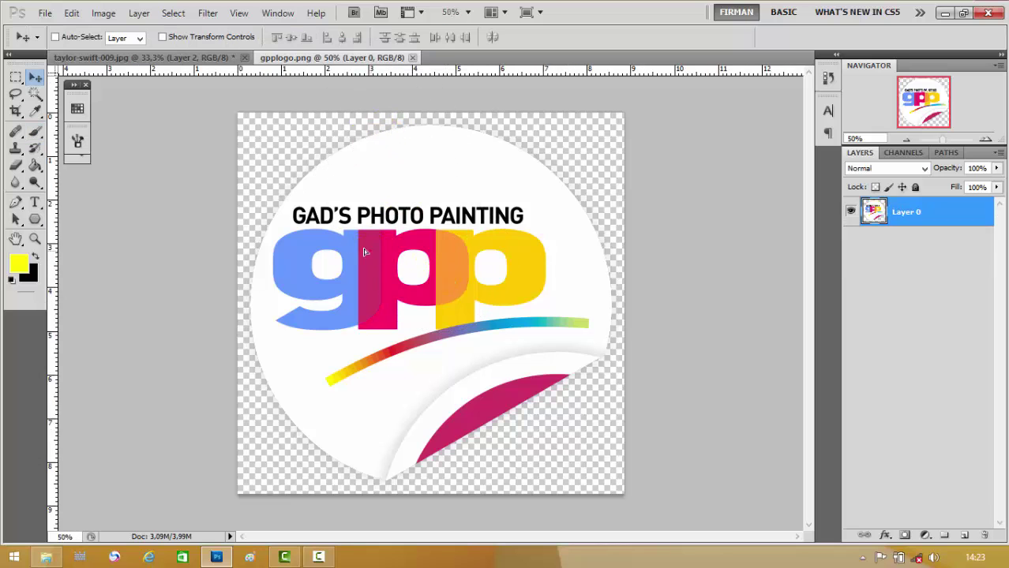
mouse_move(363, 249)
left_mouse_down()
mouse_move(173, 67)
mouse_move(338, 345)
left_mouse_up()
Step: Scale the logo to about 44% and place it in the bottom-left corner
key("ctrl+t")
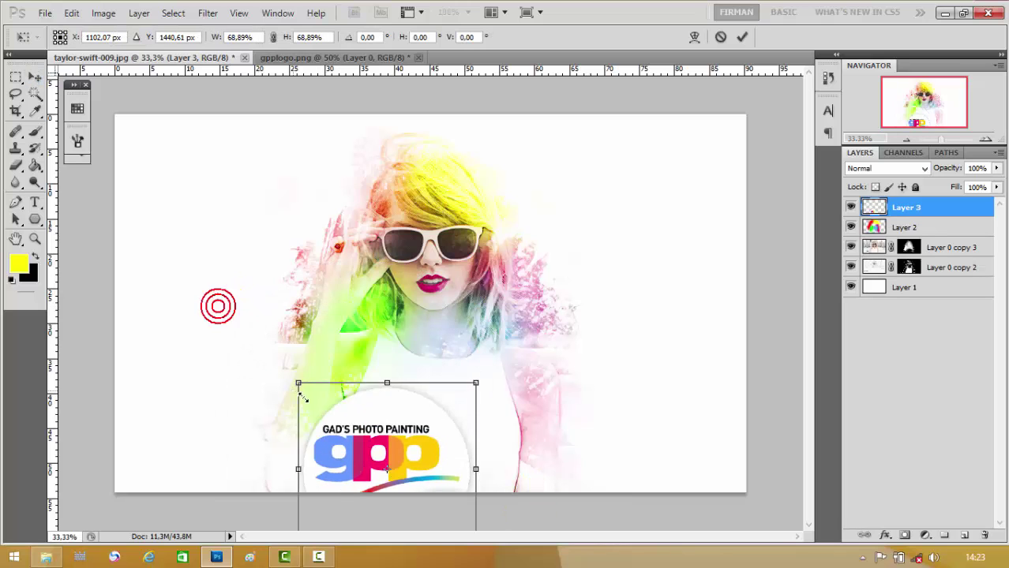
left_click_drag(218, 304, 316, 399)
mouse_move(360, 423)
left_mouse_down()
mouse_move(296, 384)
mouse_move(280, 360)
left_mouse_up()
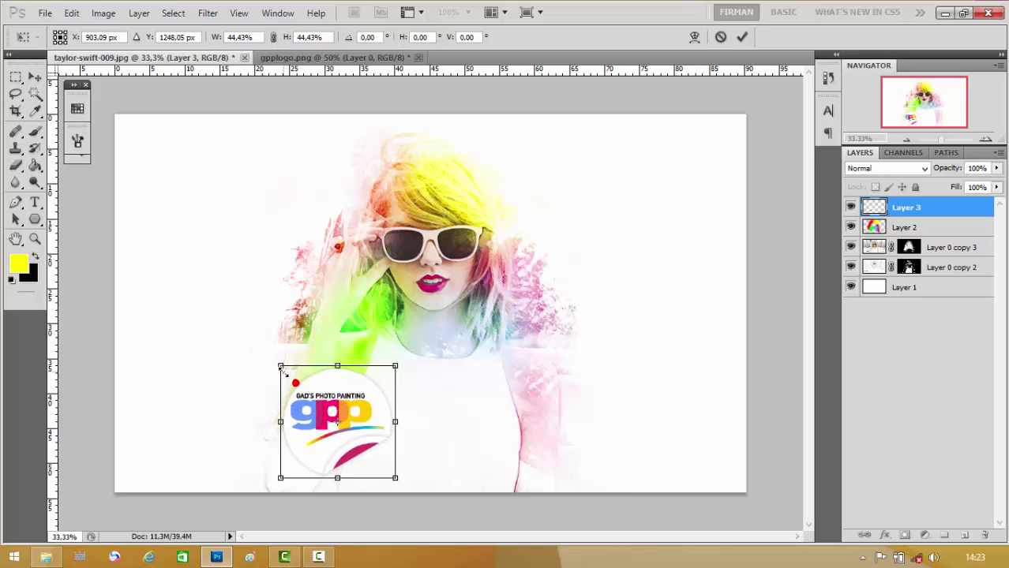
left_click_drag(313, 408, 289, 430)
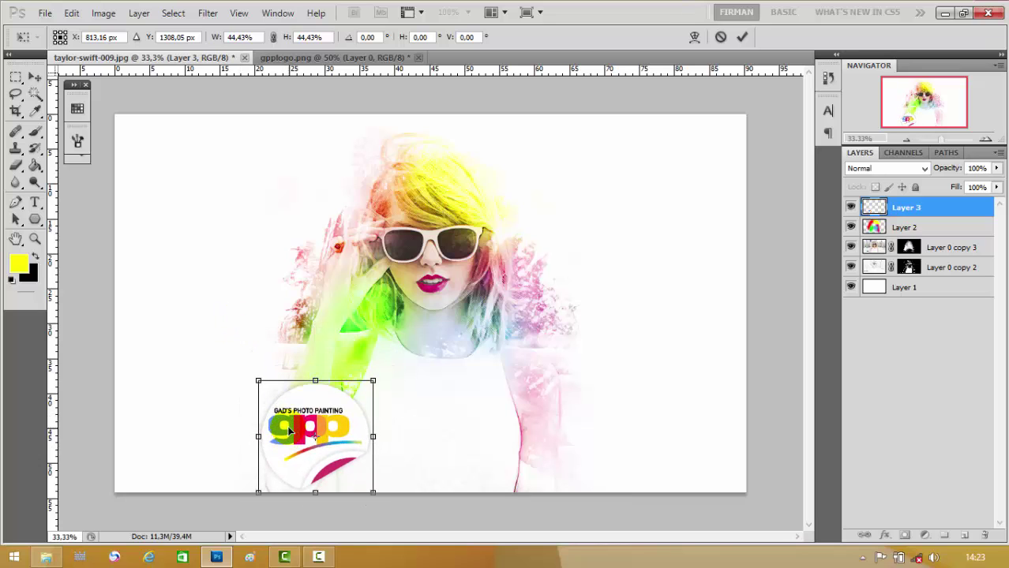
key("Return")
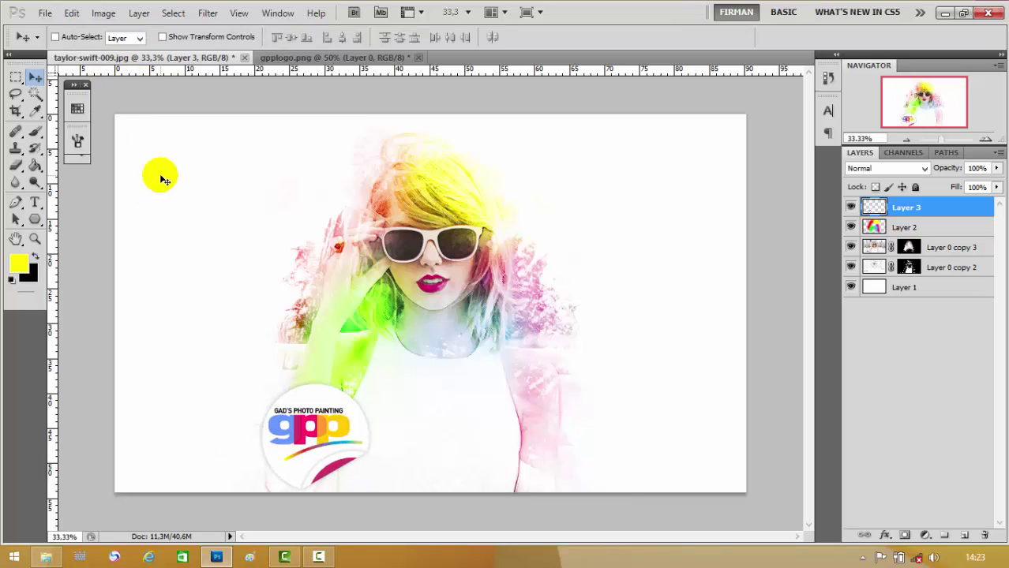
key("t")
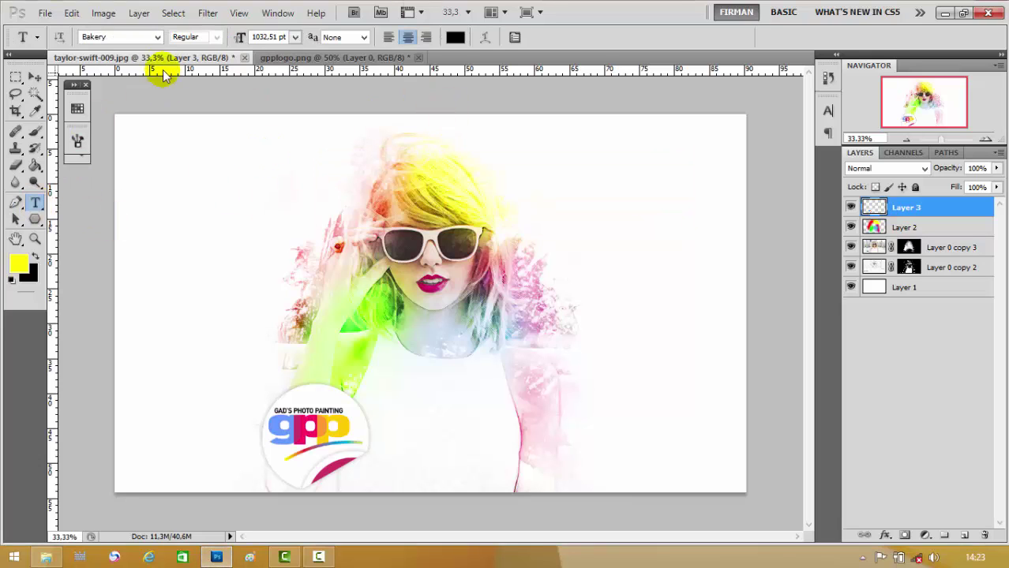
Step: Type 'Taylor' as text, then enlarge it and position it above the logo
left_click(370, 362)
left_click(294, 37)
left_click(264, 292)
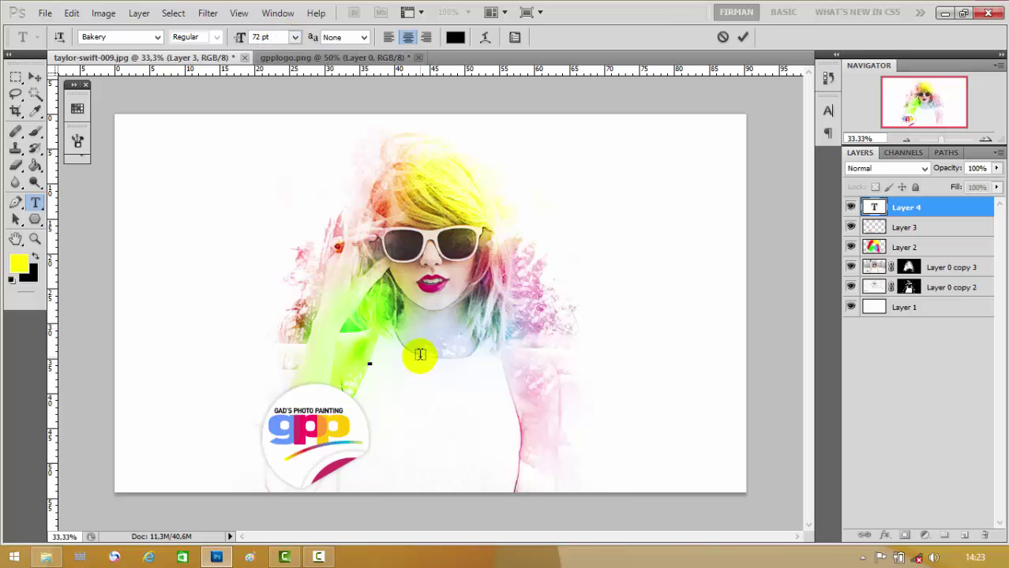
type("Tailor")
key("ctrl+Return")
double_click(369, 360)
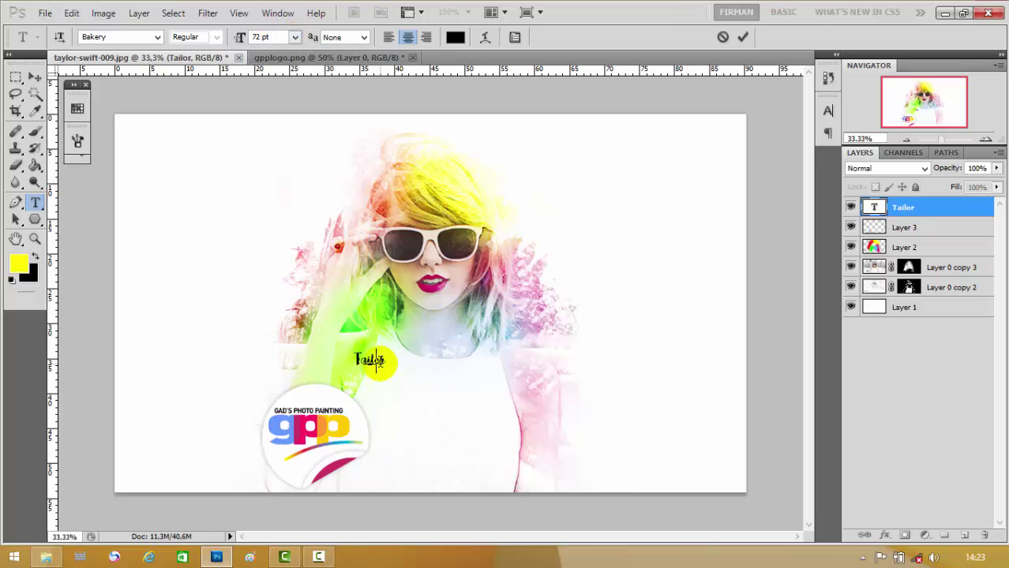
type("Taylor")
key("ctrl+Return")
key("ctrl+t")
left_click_drag(385, 371, 477, 434)
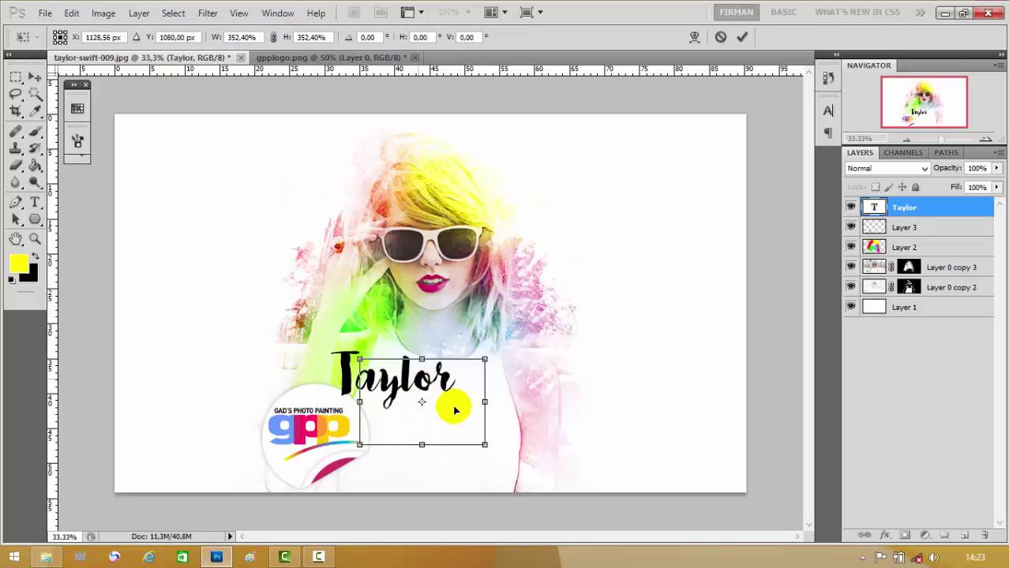
left_click_drag(441, 390, 484, 379)
key("Return")
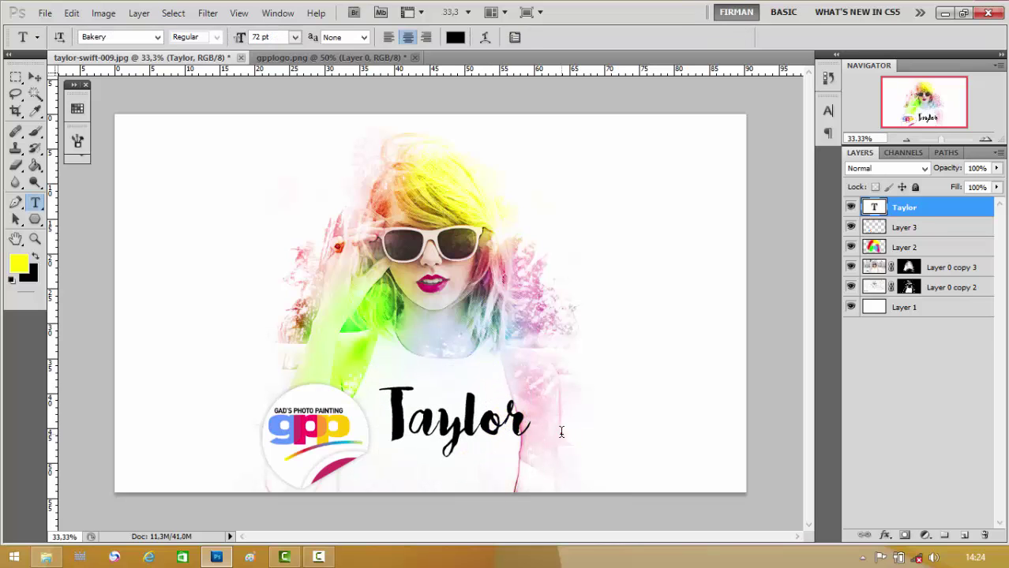
Step: Type 'Swift' beside Taylor, then enlarge it and place it under Taylor
left_click(560, 431)
type("Swift")
key("ctrl+Return")
key("ctrl+t")
left_click_drag(574, 468, 548, 493)
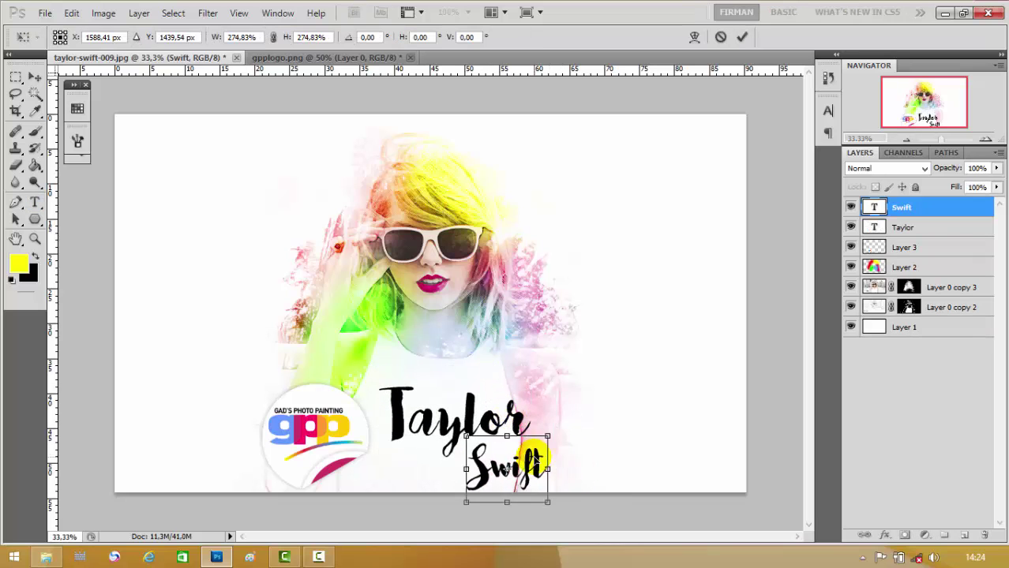
key("Return")
Step: Select the Taylor and Swift text layers and change their colour to a pink magenta shade
key("v")
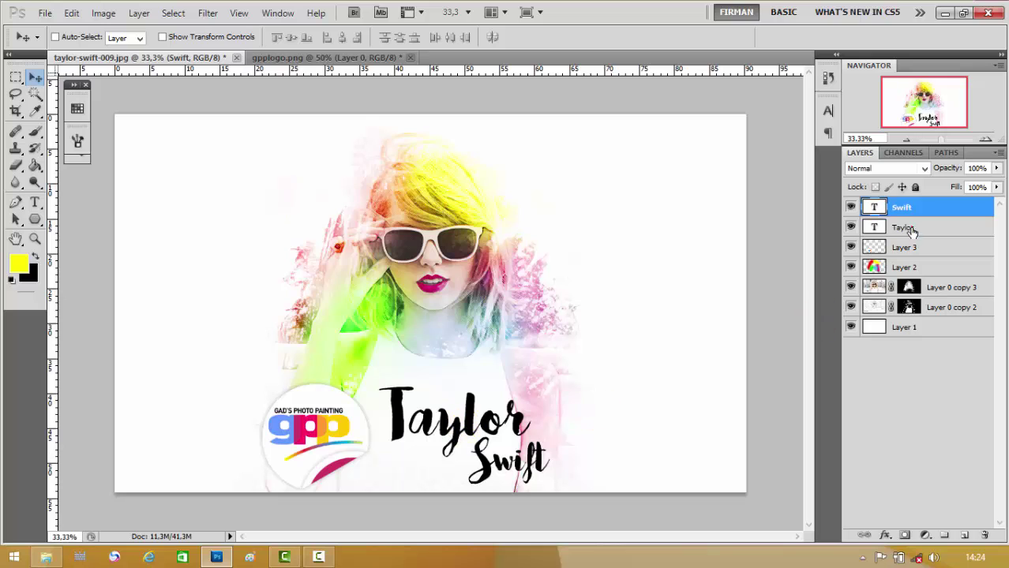
left_click(904, 228, "shift")
key("t")
left_click(457, 36)
left_click_drag(214, 217, 204, 202)
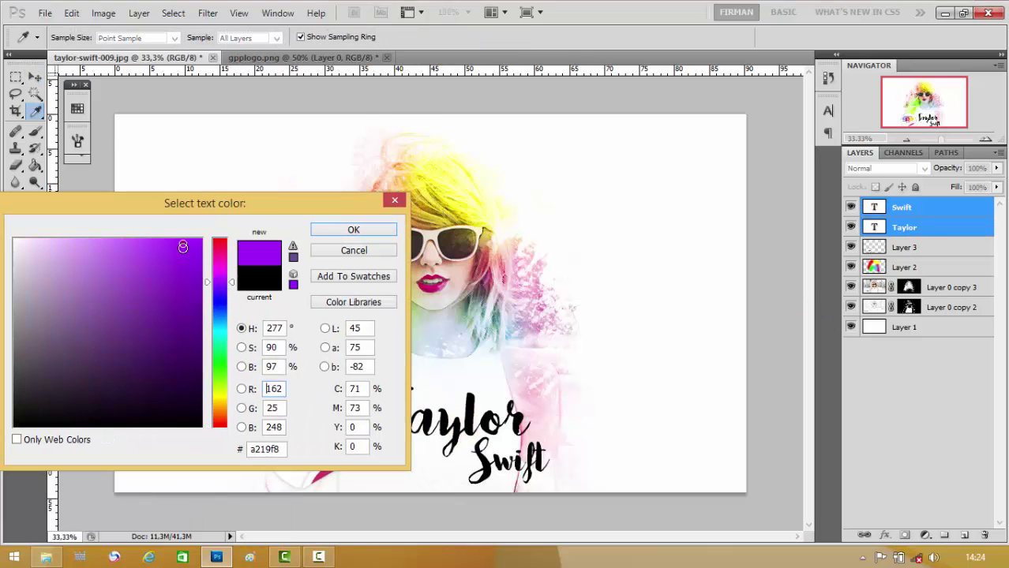
left_click_drag(220, 281, 219, 260)
left_click(160, 251)
left_click(371, 228)
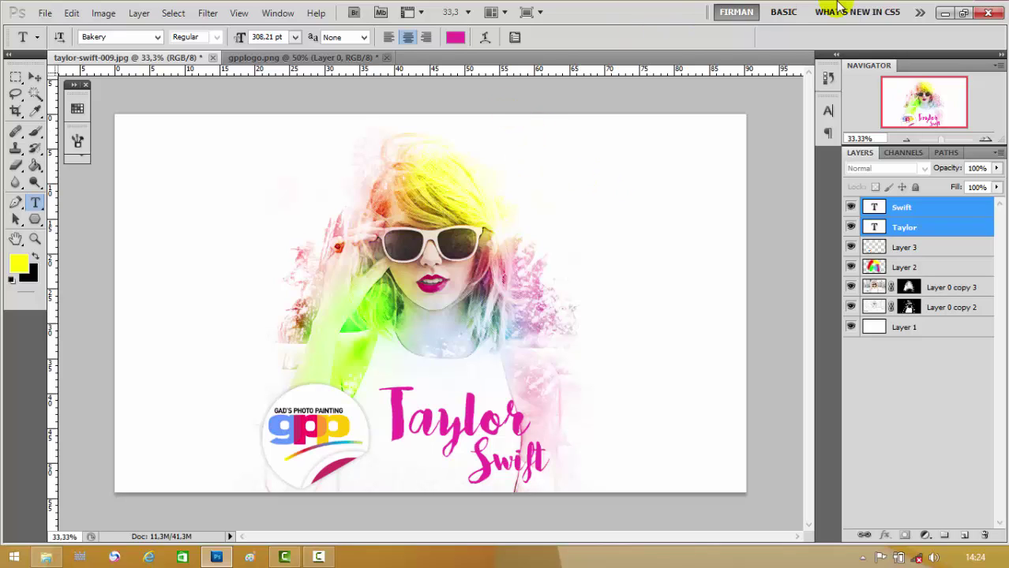
left_click(45, 13)
Step: Save the artwork to the Desktop in PNG format as 'Gad's Finish', accepting the PNG options
left_click(85, 238)
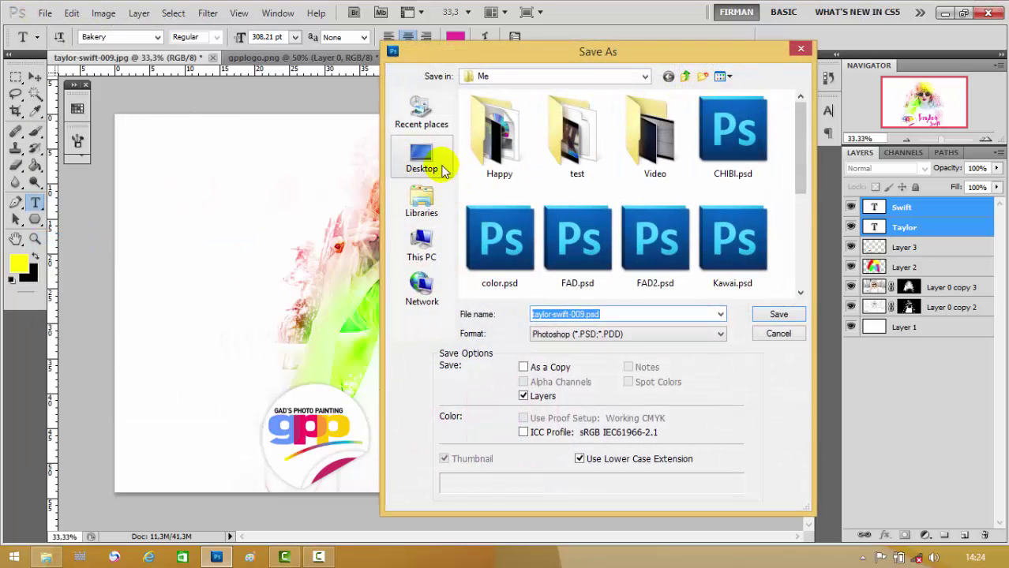
left_click(442, 165)
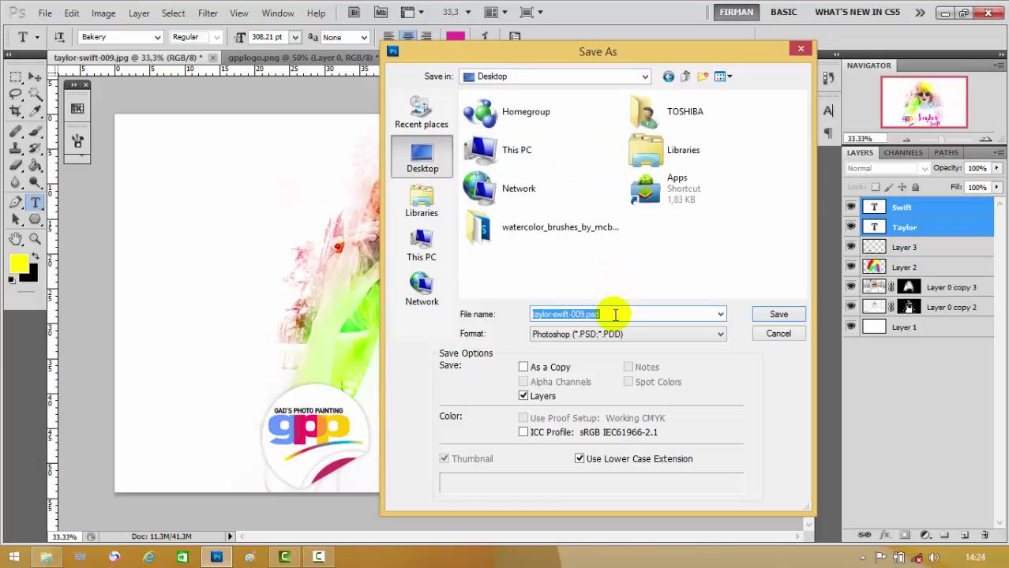
type("Ga")
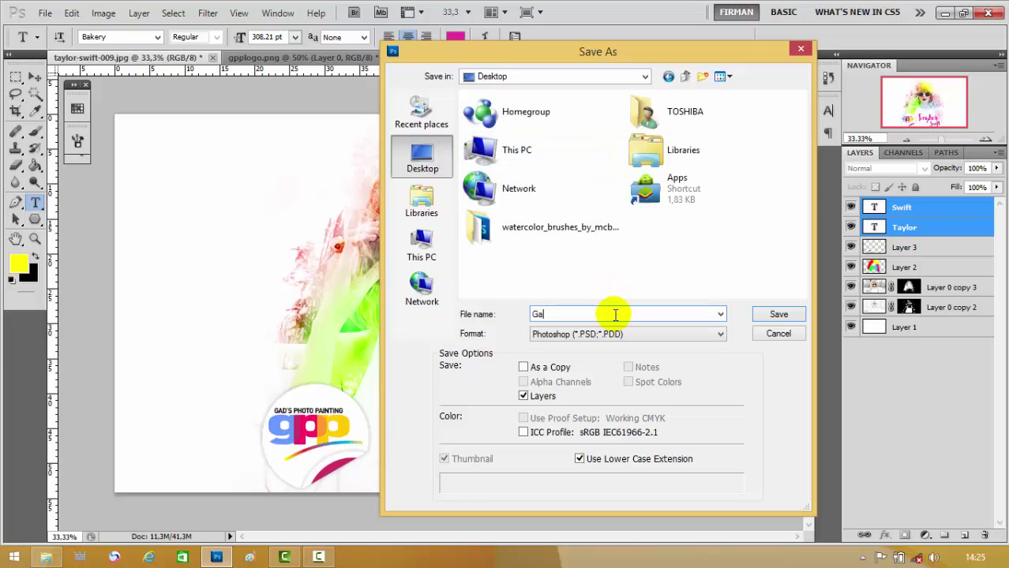
type("d's Finish")
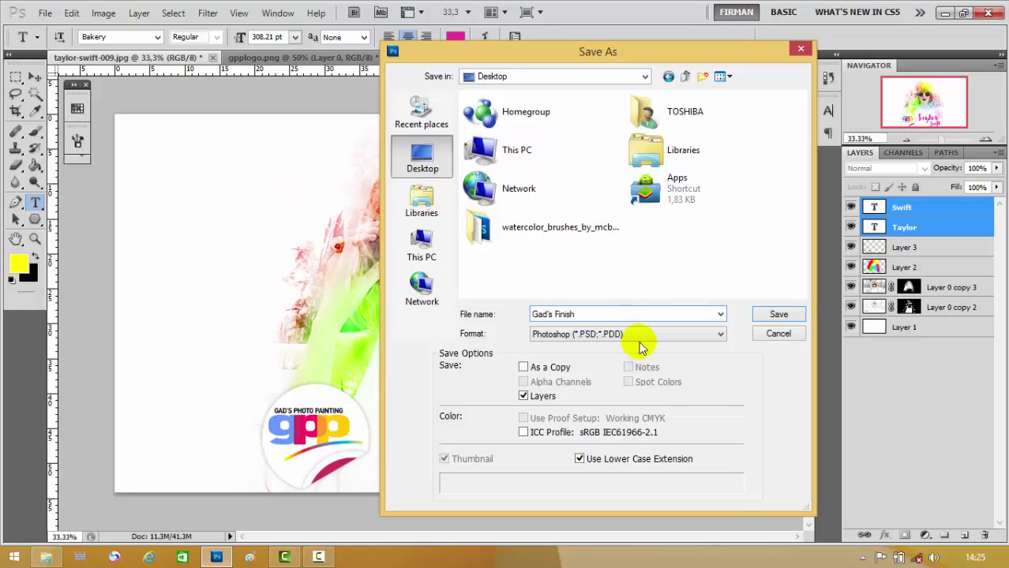
left_click(641, 340)
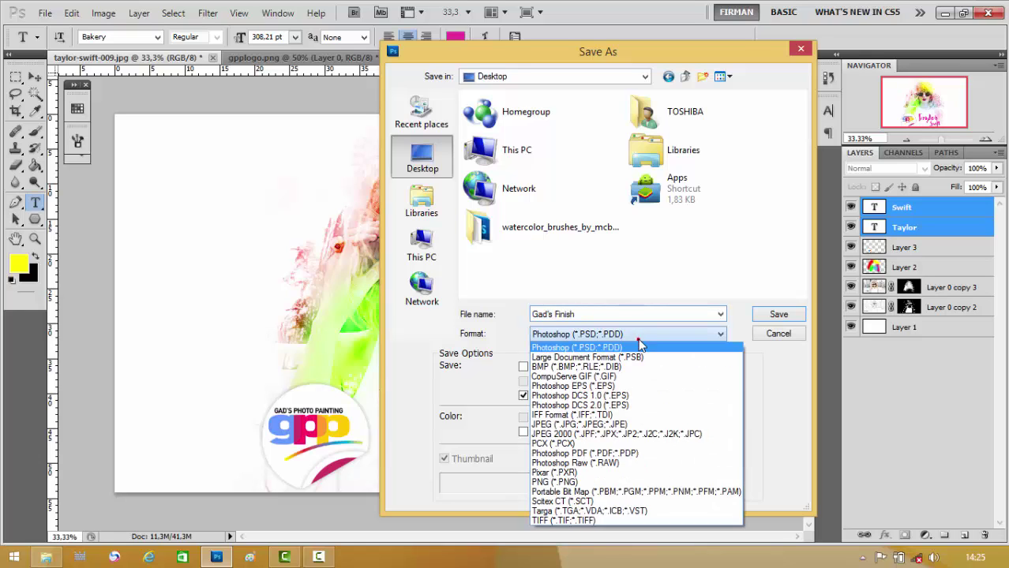
left_click(604, 480)
left_click(775, 313)
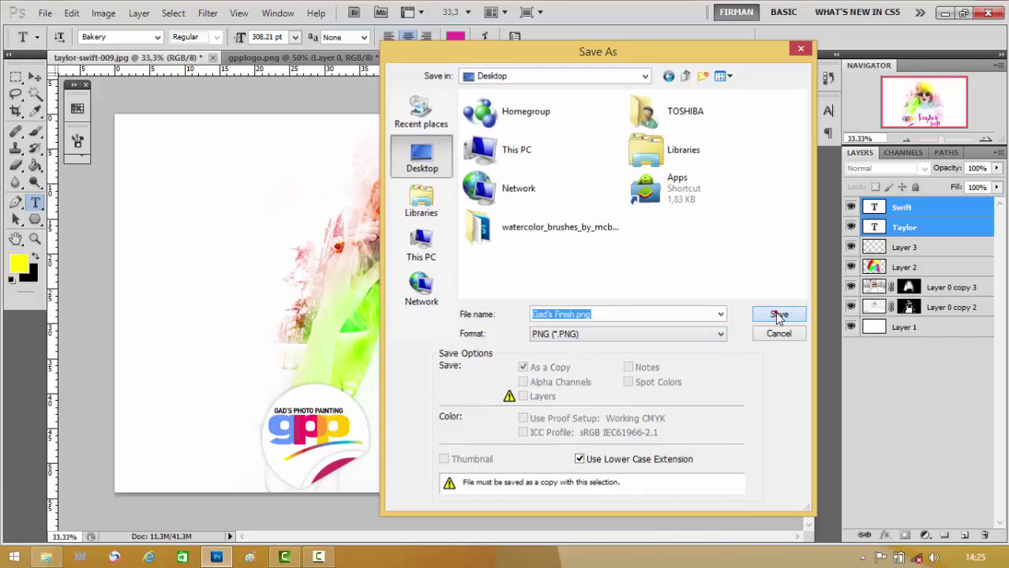
left_click(557, 191)
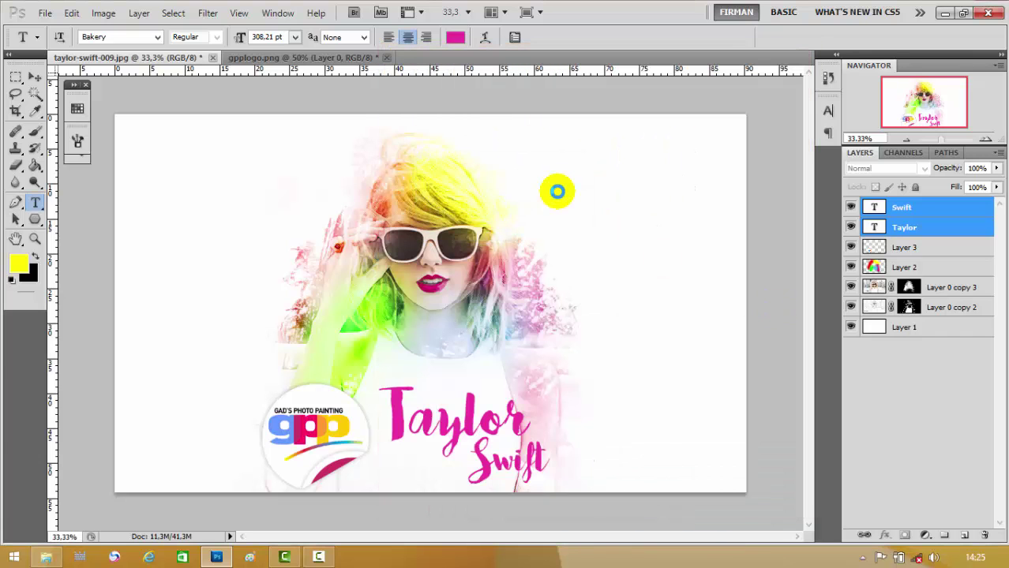
left_click(945, 11)
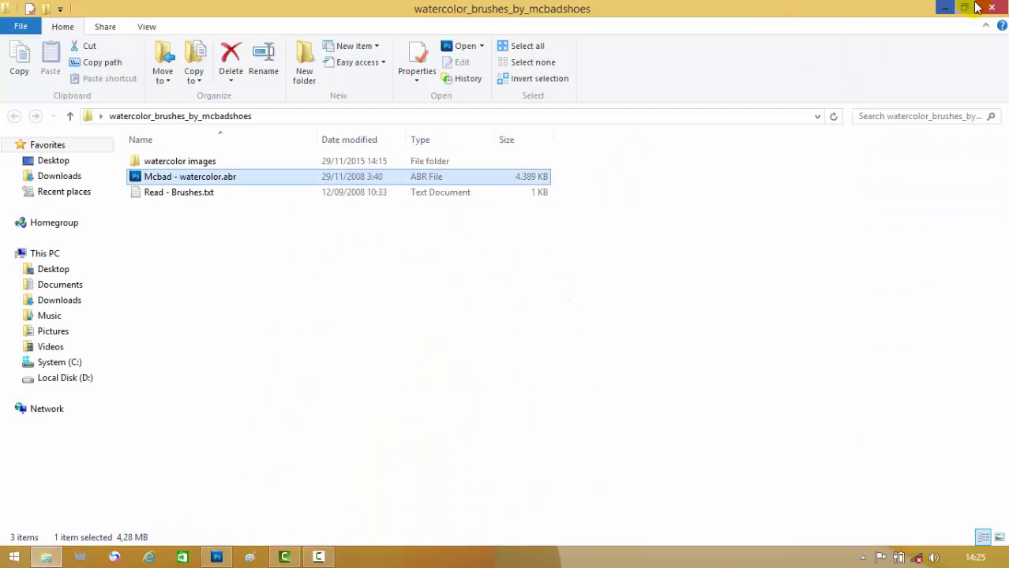
Step: Refresh the desktop, view Gad's Finish.png zoomed in Photo Viewer, then close the viewer
left_click(945, 10)
right_click(581, 196)
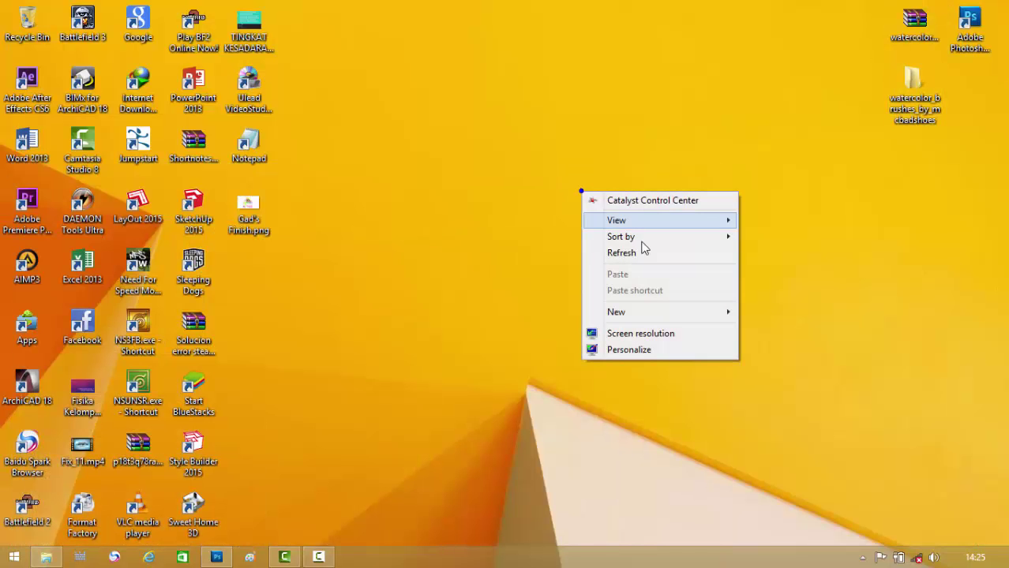
left_click(644, 254)
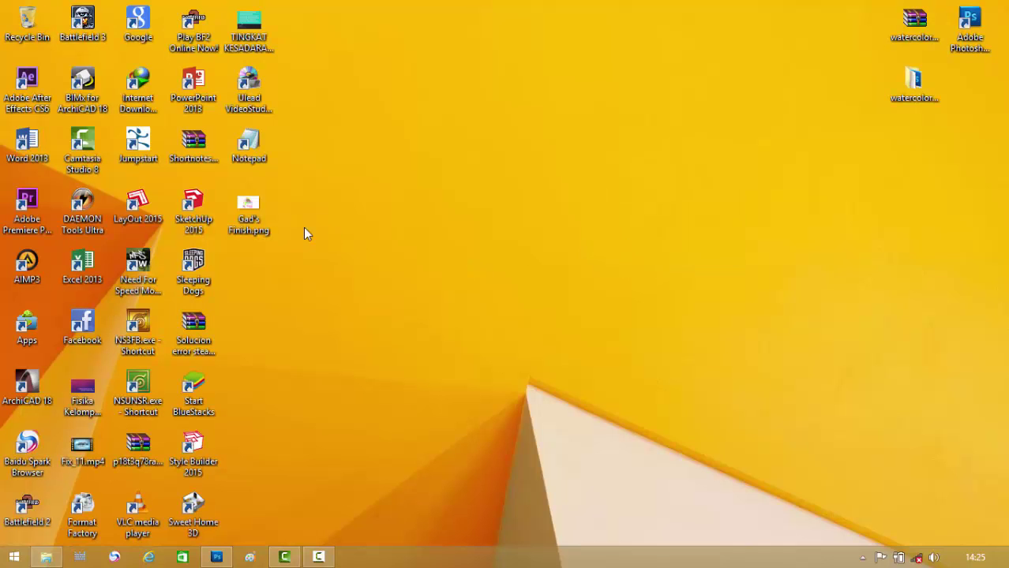
double_click(261, 207)
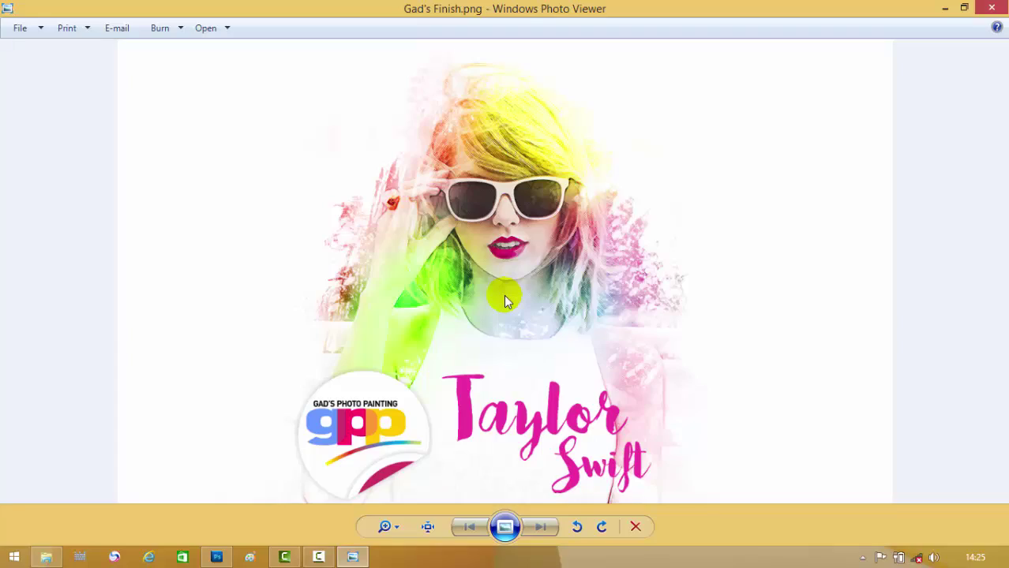
left_click(387, 526)
scroll(393, 529, "up", 5)
scroll(392, 521, "down", 4)
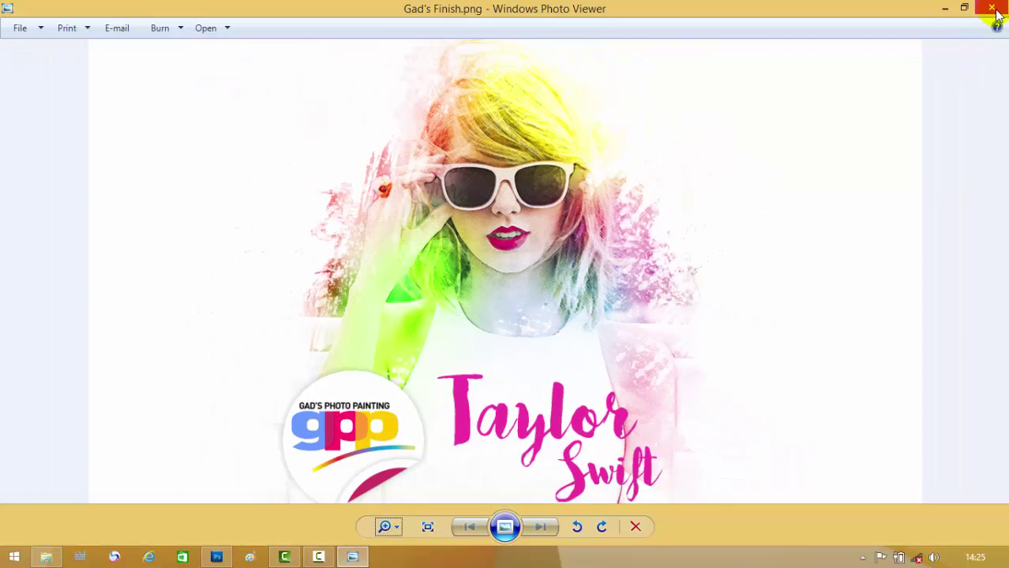
left_click(991, 7)
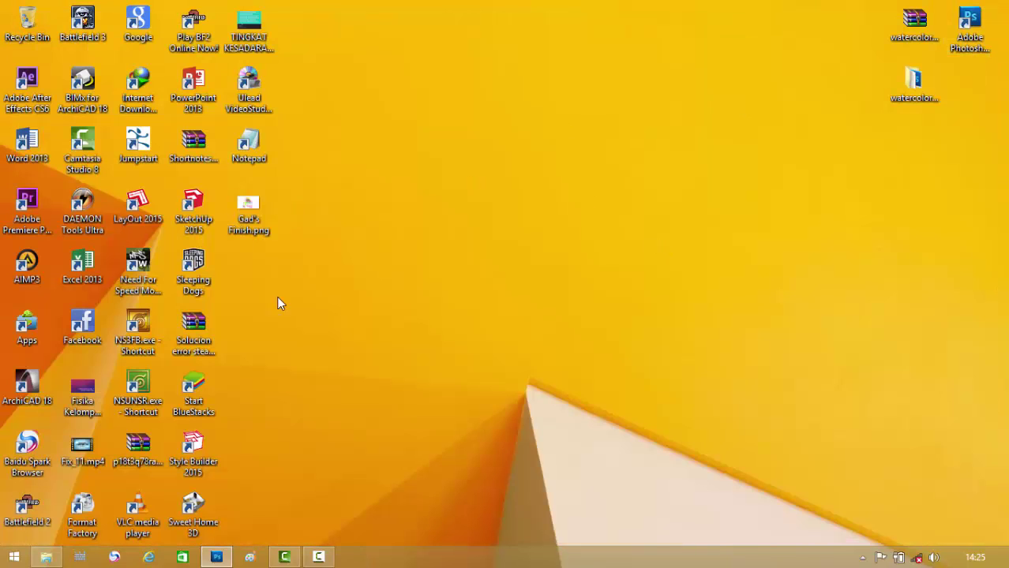
Step: In a new Notepad note, type the 'itu tadi tutorialnya' thanks-for-watching farewell, then select it all
double_click(245, 149)
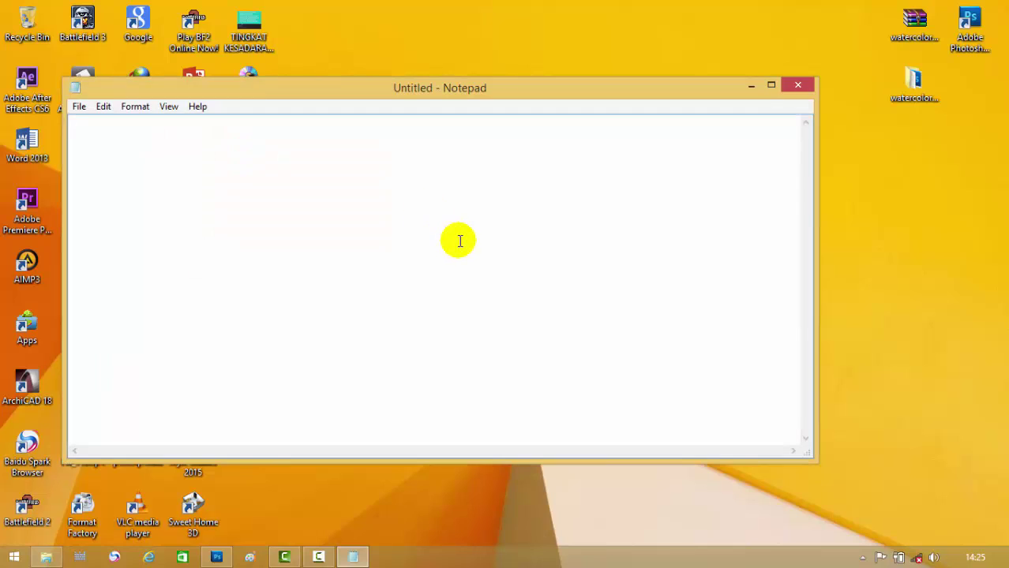
type("Okeguys")
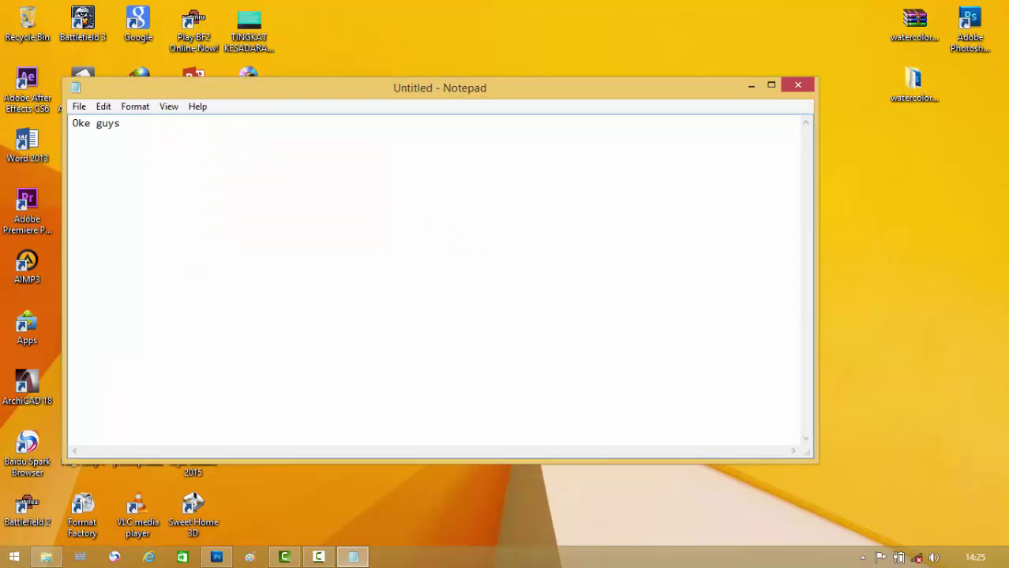
key("Return")
key("Return")
type("itu tadi tut")
type("orialnya")
key("Return")
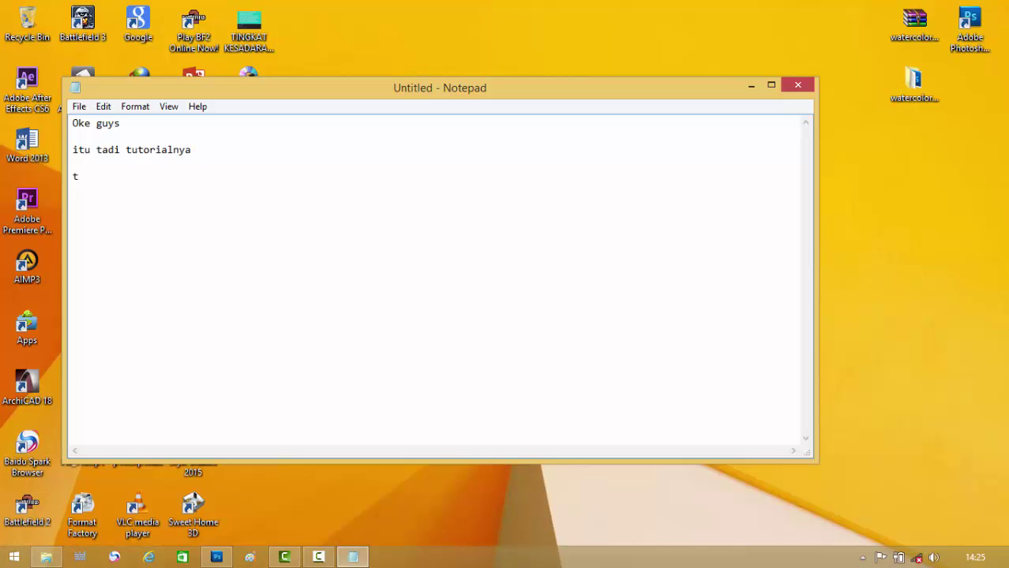
type("hanks for wa")
type("tching  ")
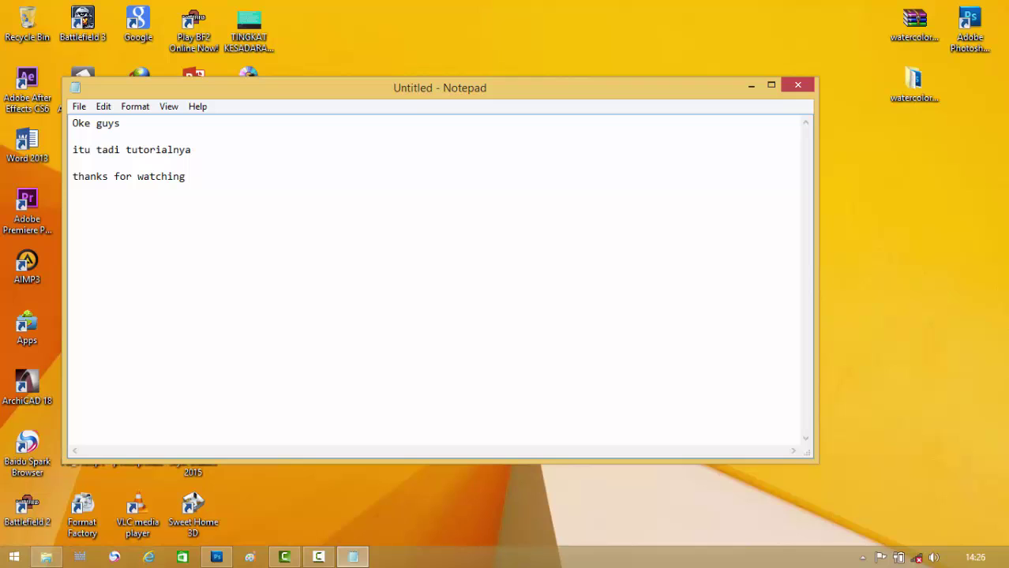
type("don't fo")
type("rget tu subs")
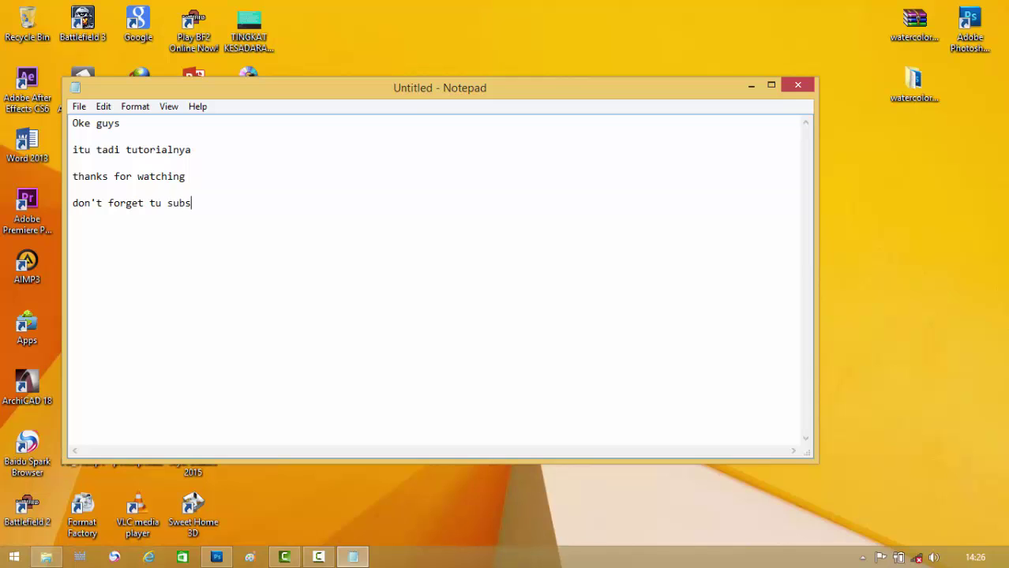
type("cibe my ch")
type("annel to get mo")
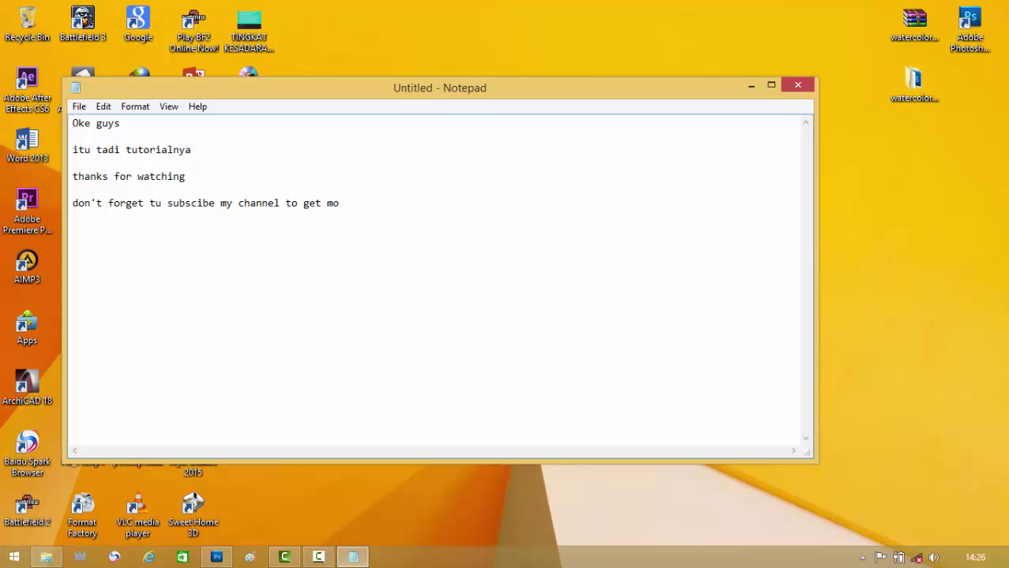
type("re video  ")
type("see you :)")
key("ctrl+a")
Step: Delete the note's text, close Notepad, and open Gad's Finish.png from the desktop
key("BackSpace")
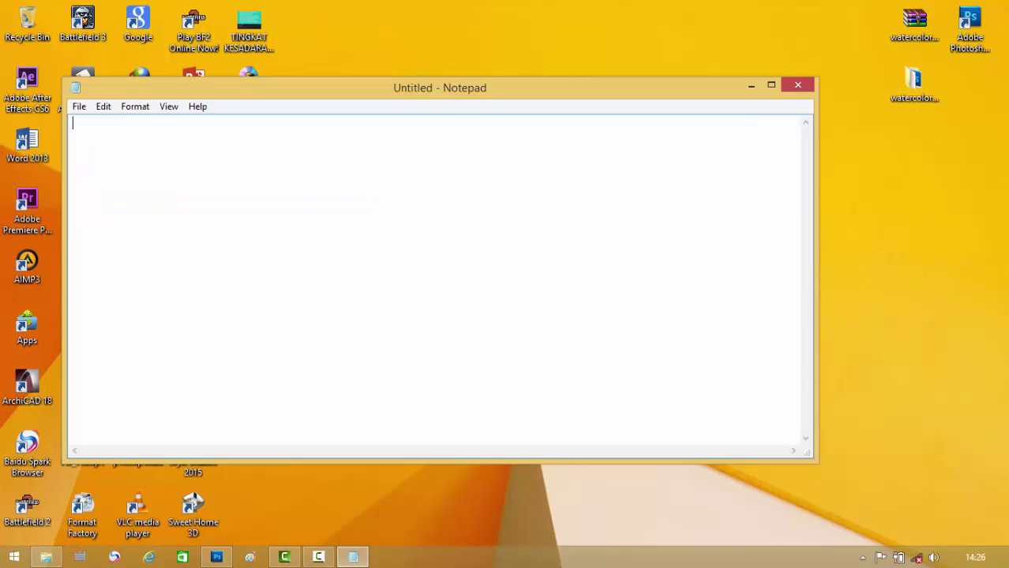
left_click(798, 84)
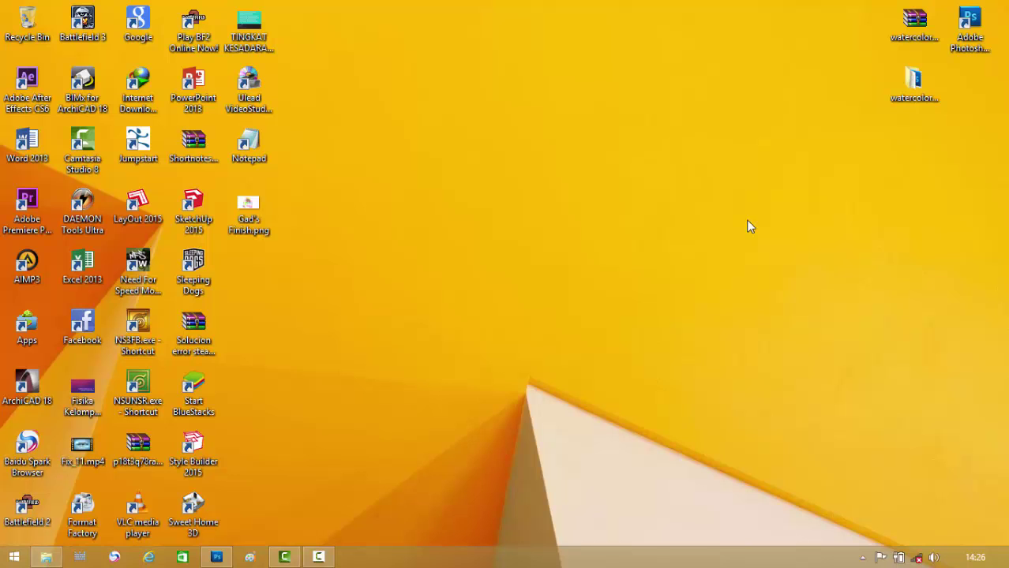
double_click(270, 218)
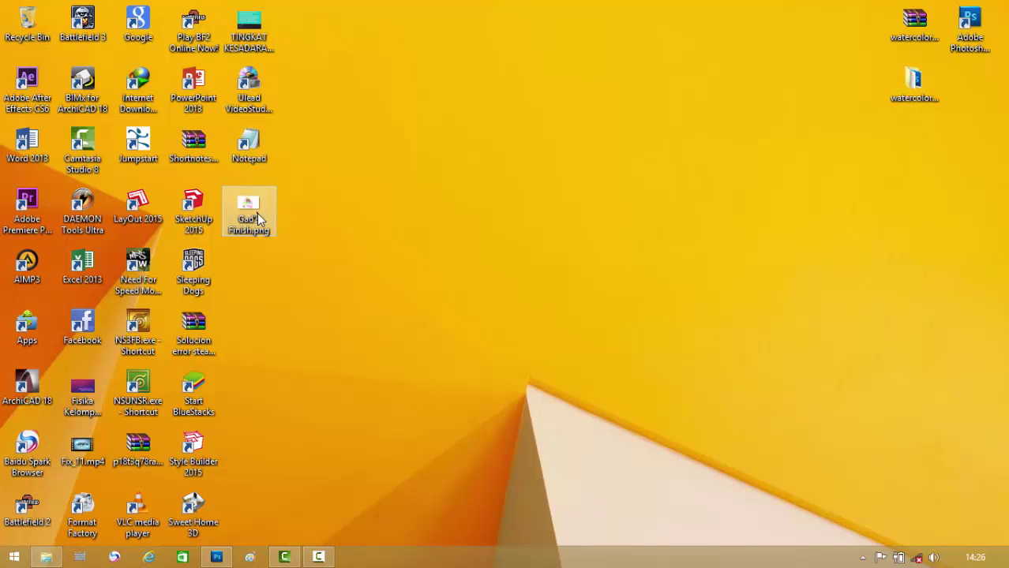